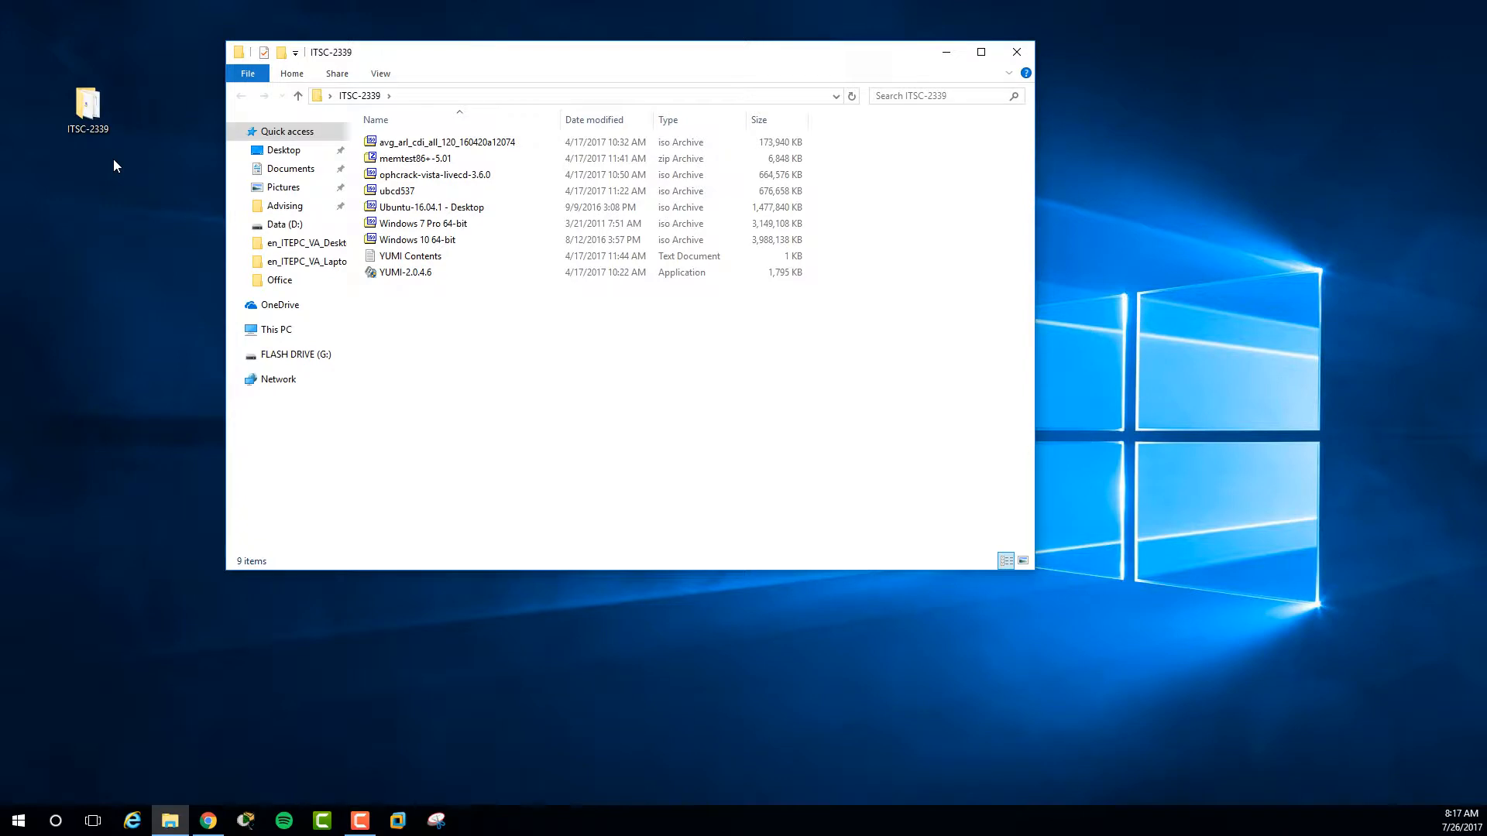
Launch YUMI-2.0.4.6 from the ITSC-2339 folder, accepting its license, and choose the G: flash drive as the USB device.
{"action": "left_click", "coordinate": [455, 279]}
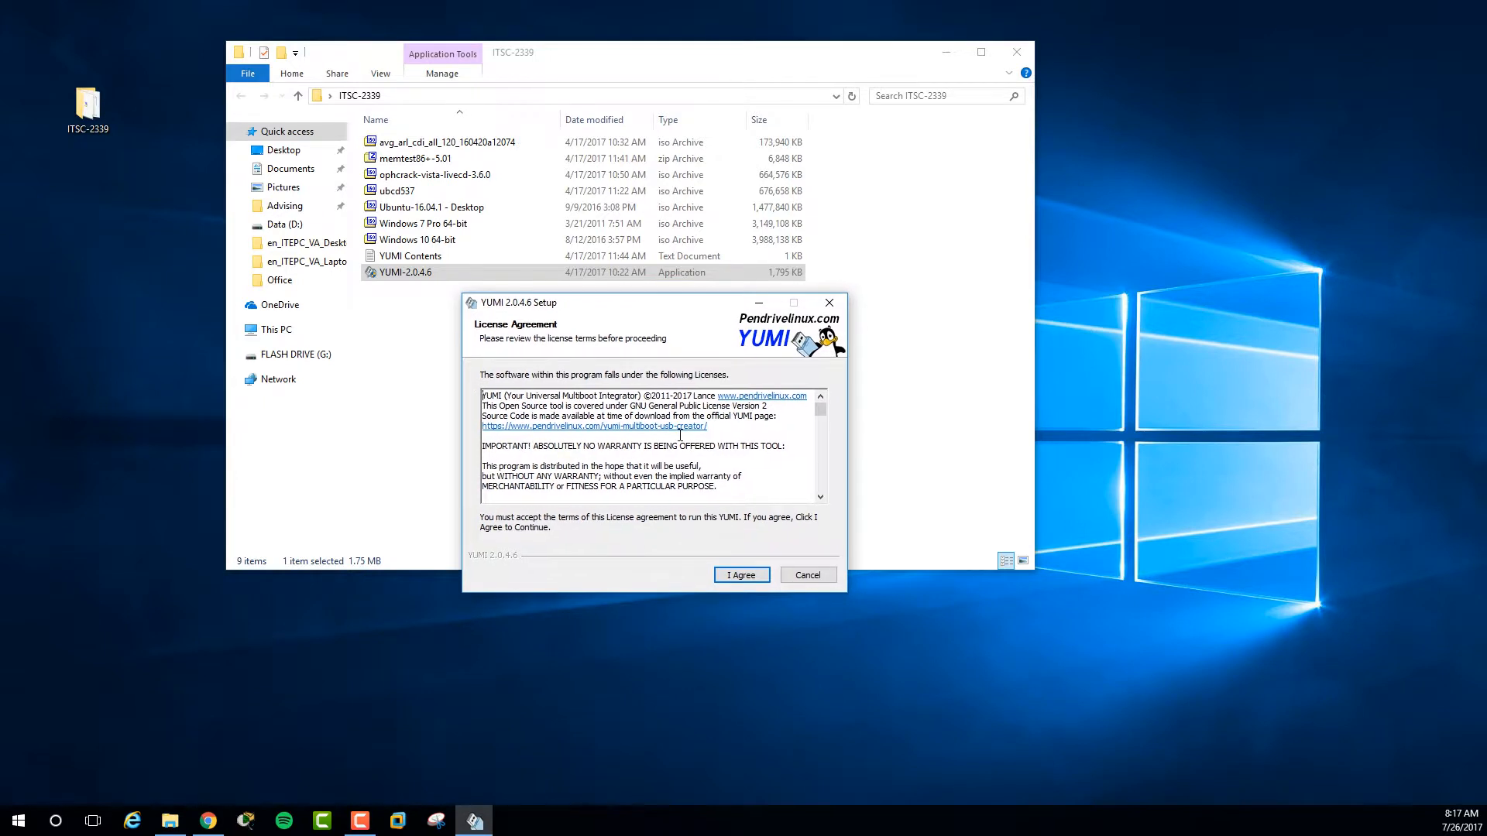
{"action": "left_click", "coordinate": [743, 575]}
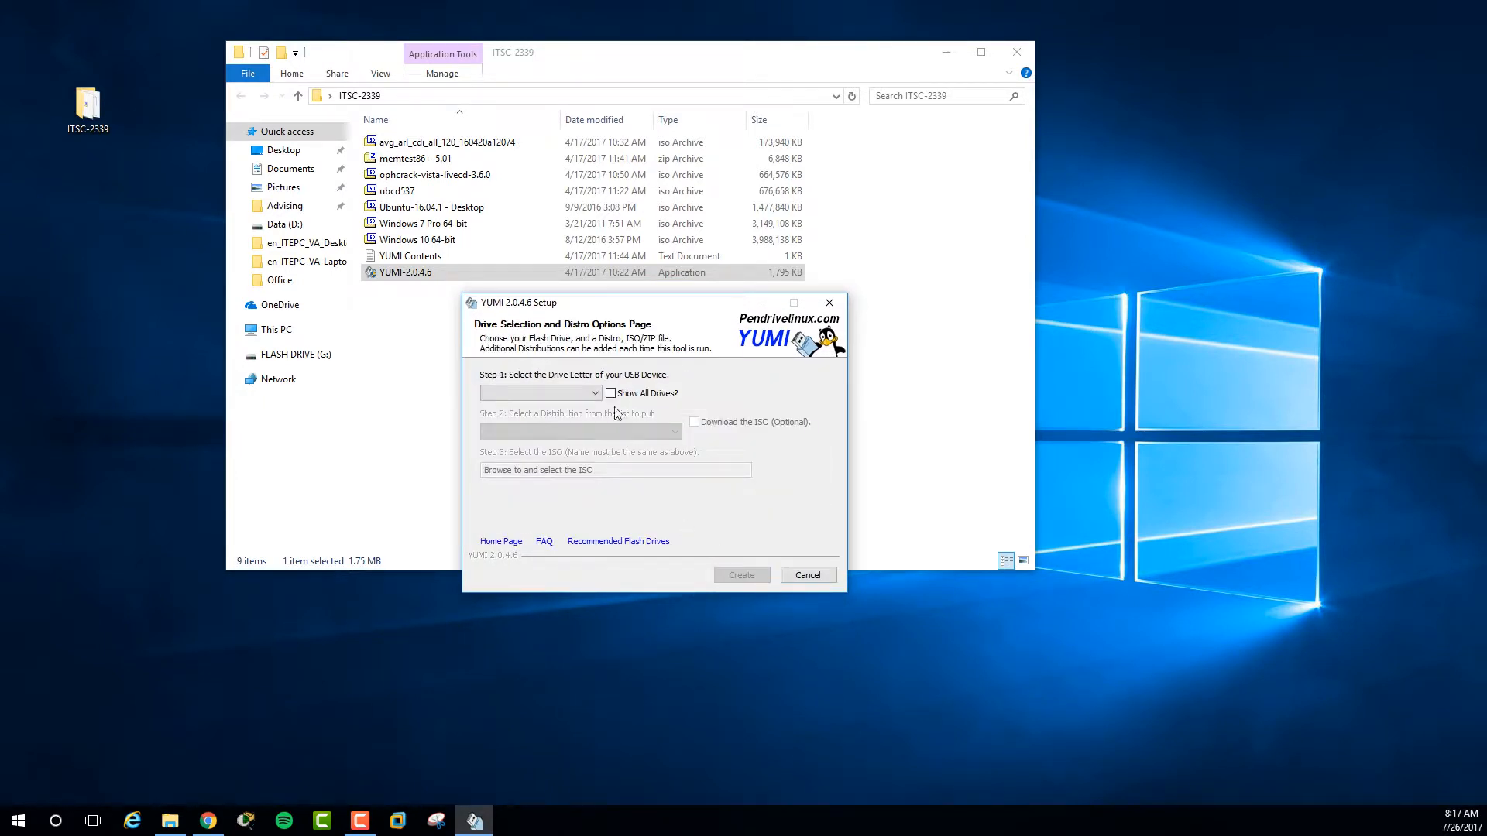
{"action": "left_click", "coordinate": [597, 394]}
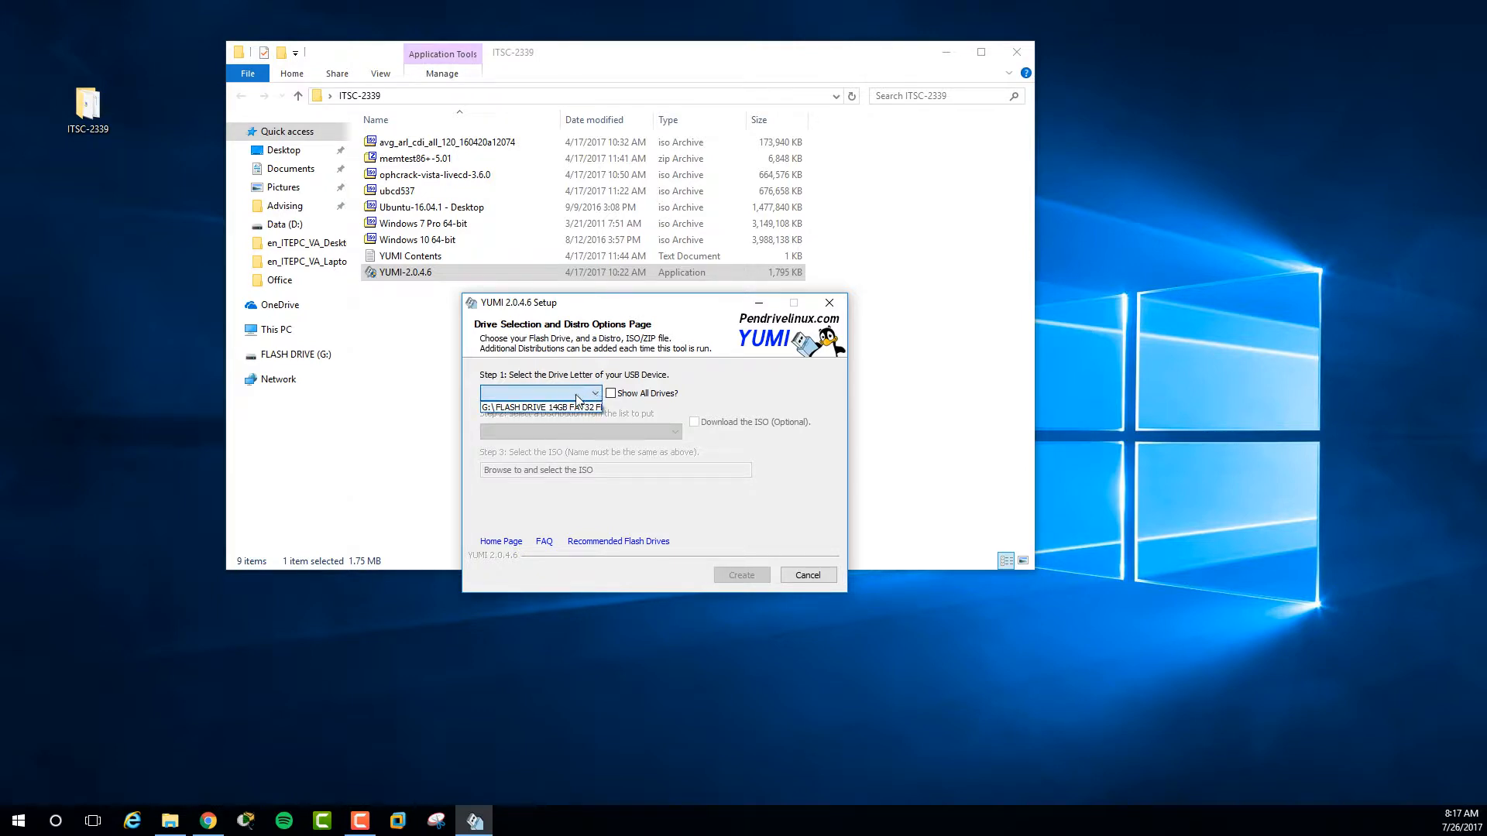
{"action": "left_click", "coordinate": [548, 408]}
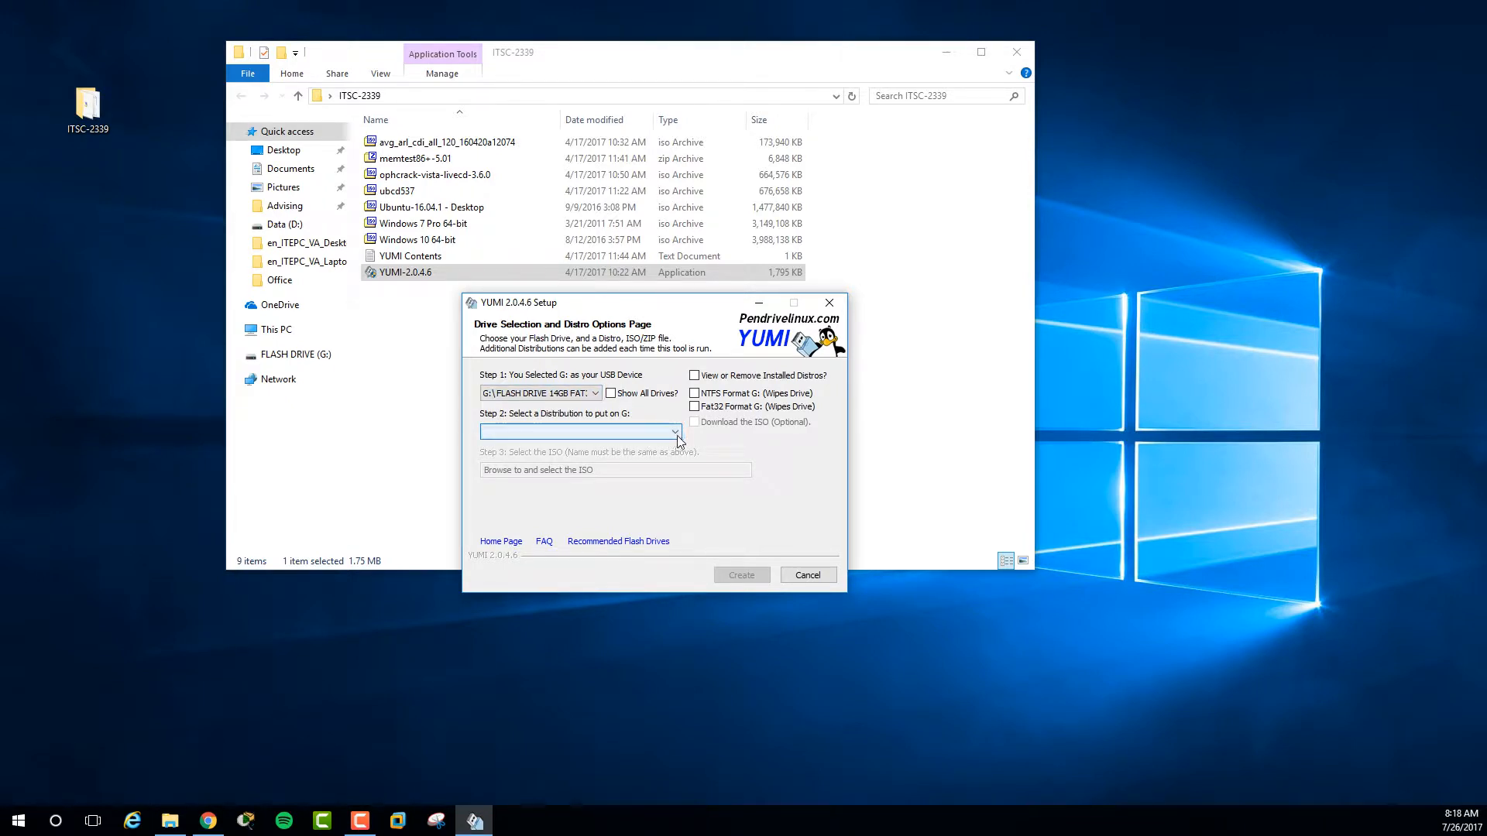
Choose AVG Rescue CD (Antivirus Scanner) as the distribution to put on drive G:.
{"action": "left_click", "coordinate": [675, 433]}
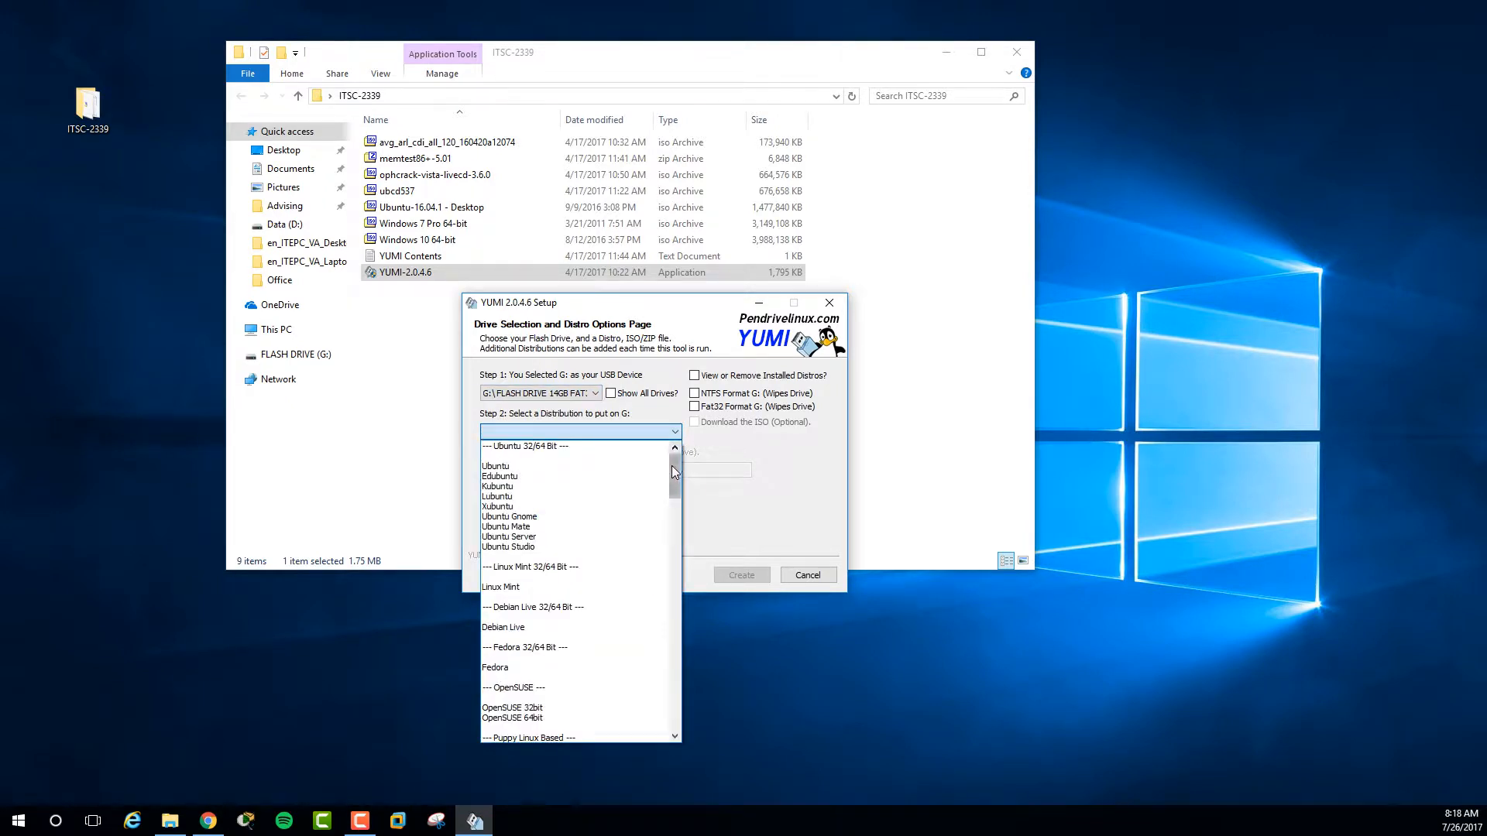
{"action": "left_click_drag", "start_coordinate": [672, 468], "coordinate": [651, 709]}
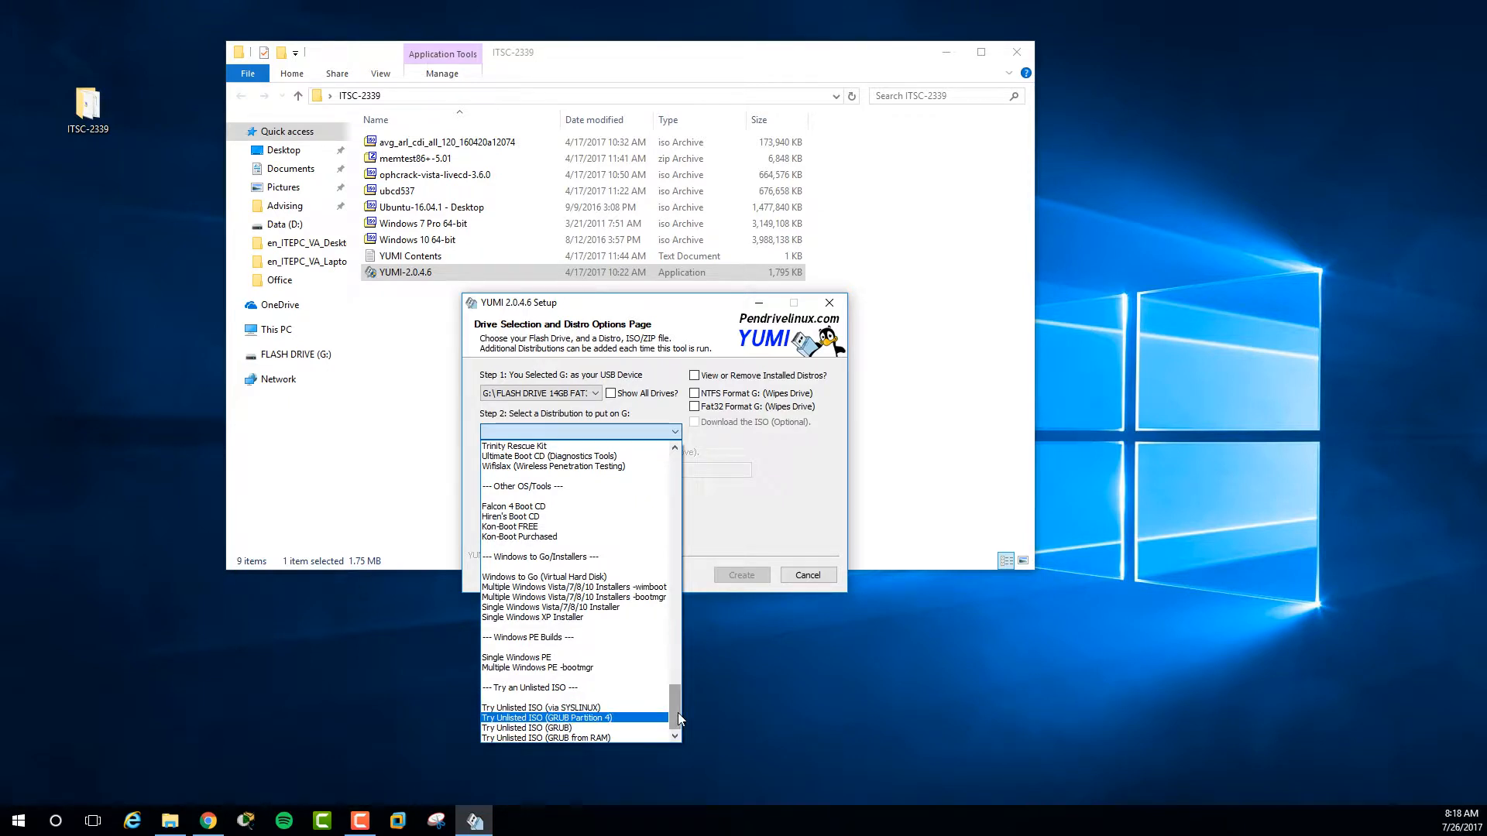
{"action": "left_click_drag", "start_coordinate": [677, 712], "coordinate": [679, 679]}
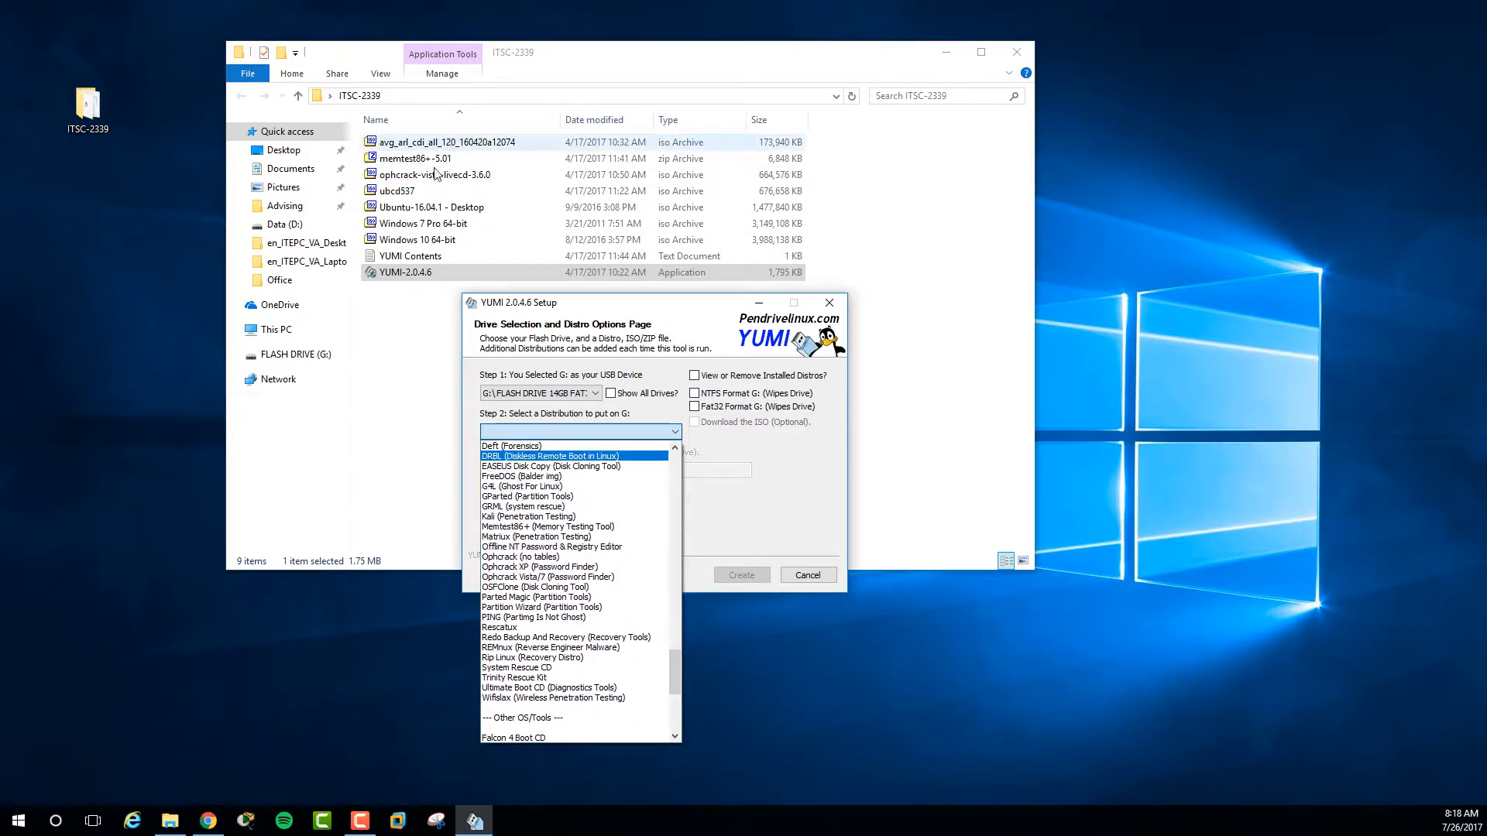
{"action": "left_click_drag", "start_coordinate": [678, 689], "coordinate": [693, 631]}
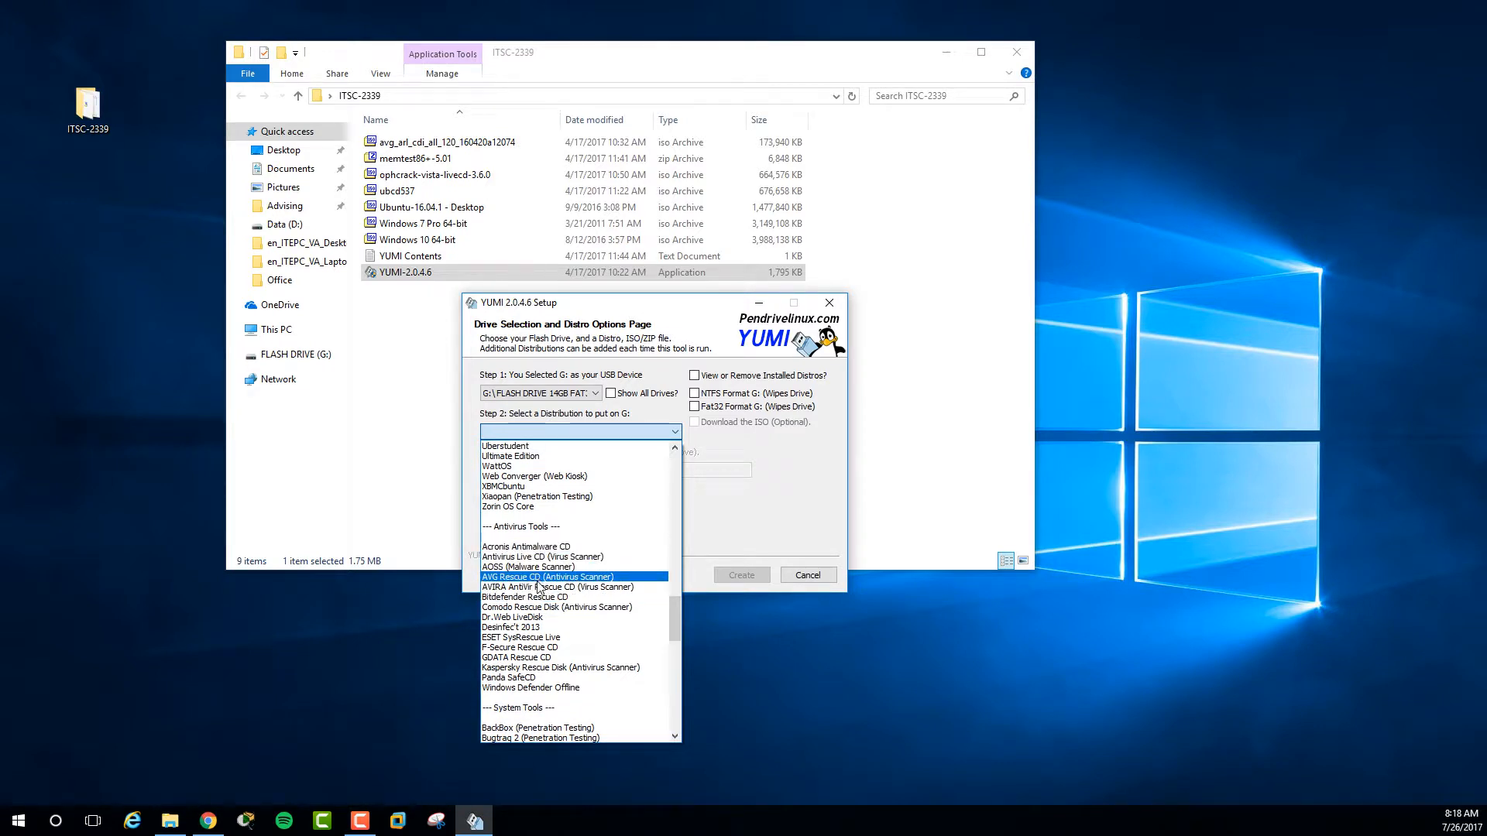
{"action": "left_click", "coordinate": [534, 577]}
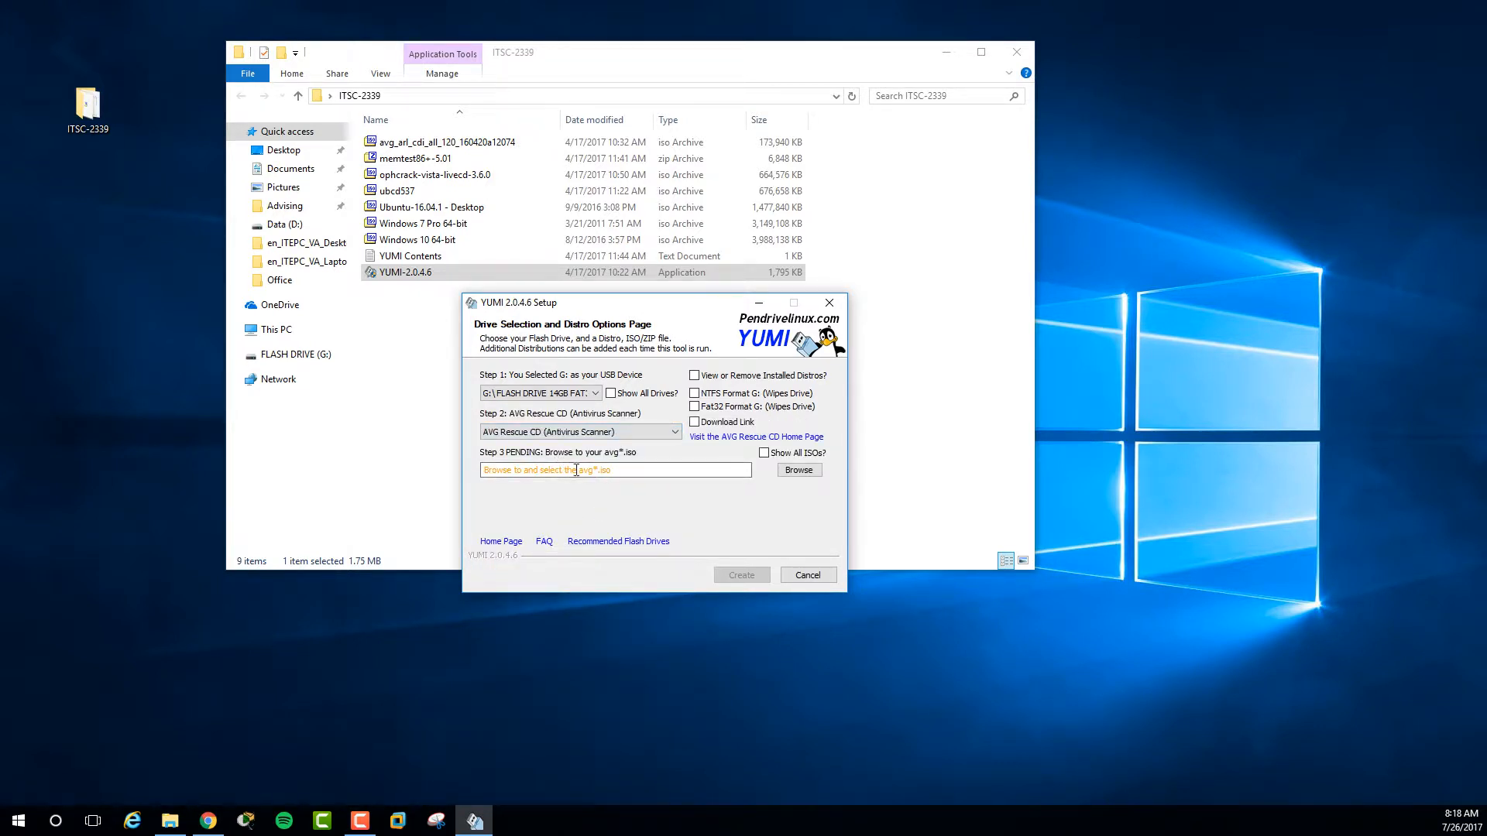
Select the avg_arl_cdi_all_120_160420a12074 ISO from the ITSC-2339 folder as the source image.
{"action": "left_click", "coordinate": [799, 474]}
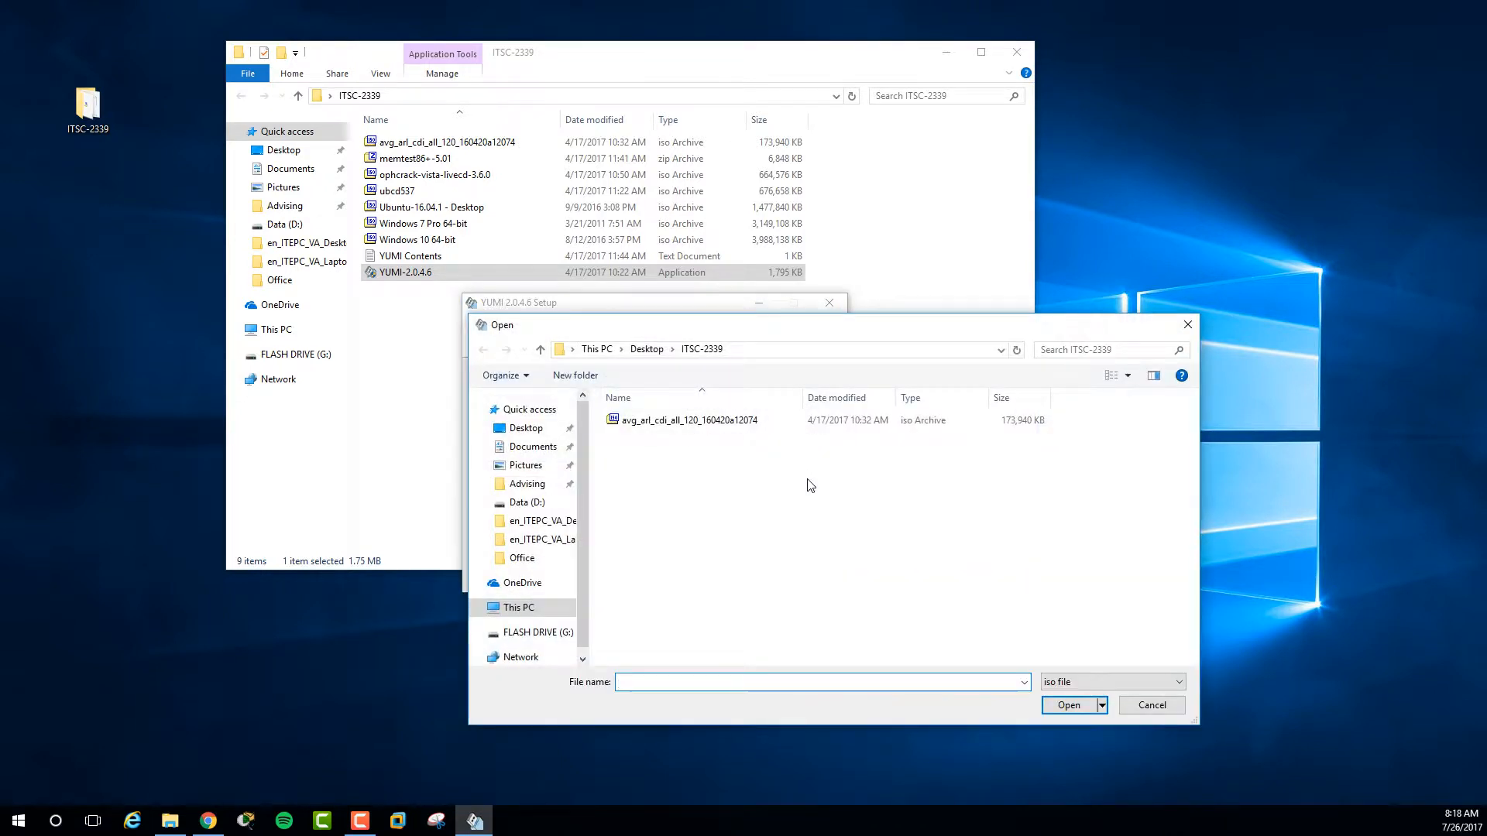
{"action": "left_click", "coordinate": [668, 423]}
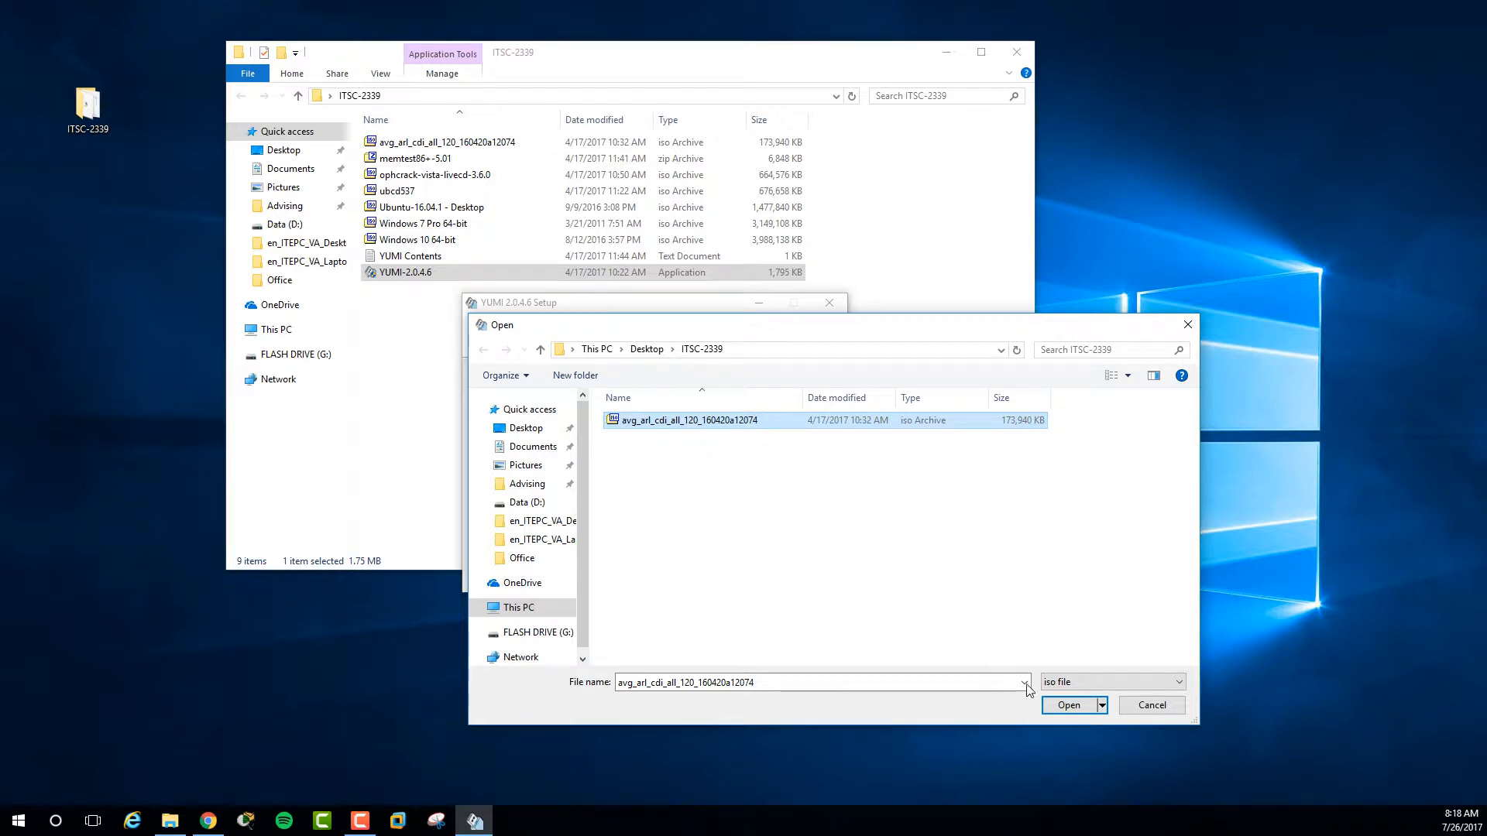
{"action": "left_click", "coordinate": [1060, 706]}
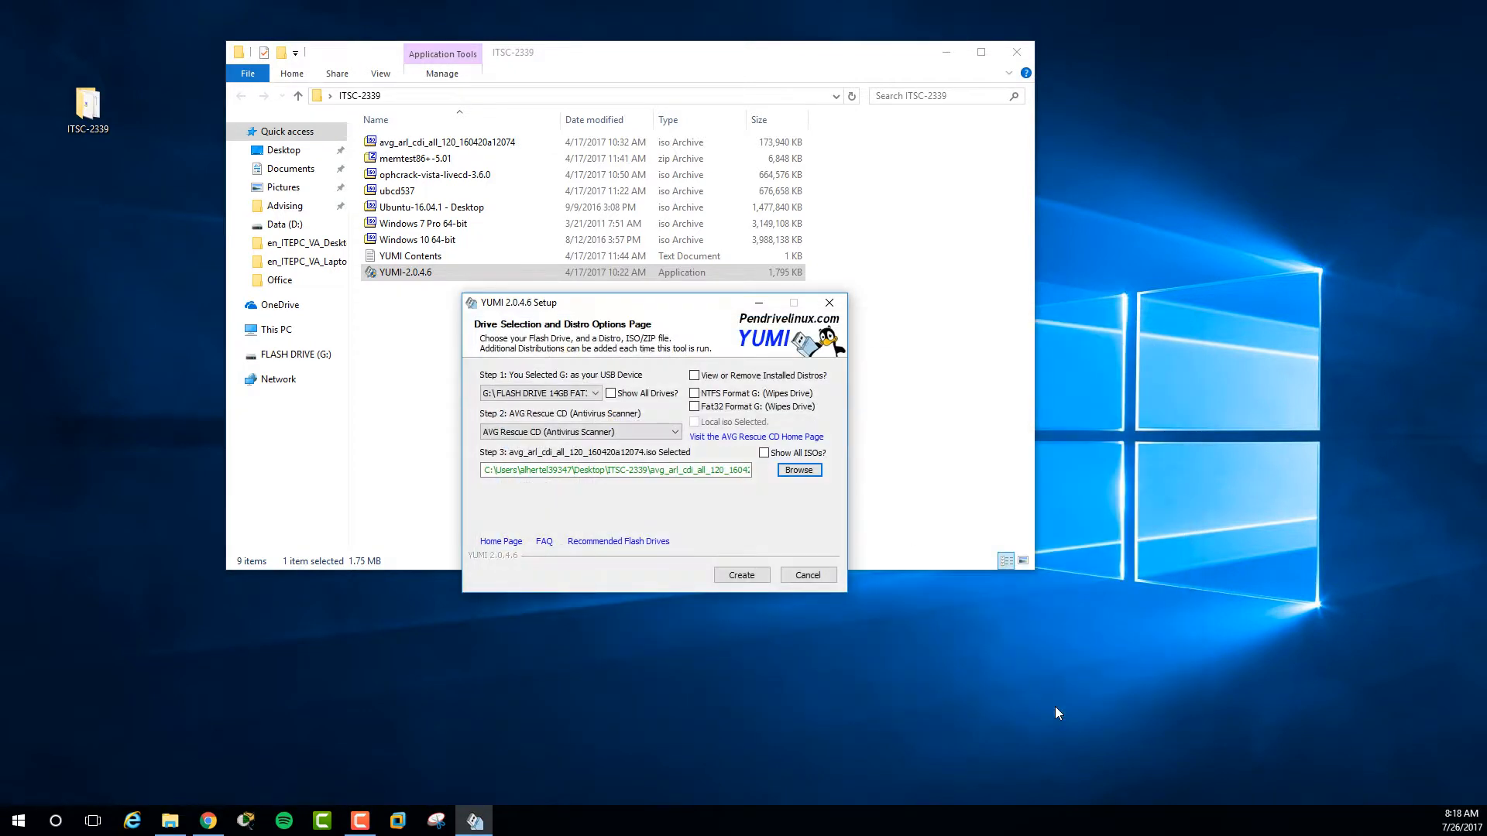
Create the AVG Rescue CD installation on drive G:, confirming the overwrite, and continue to adding another distribution.
{"action": "left_click", "coordinate": [763, 577]}
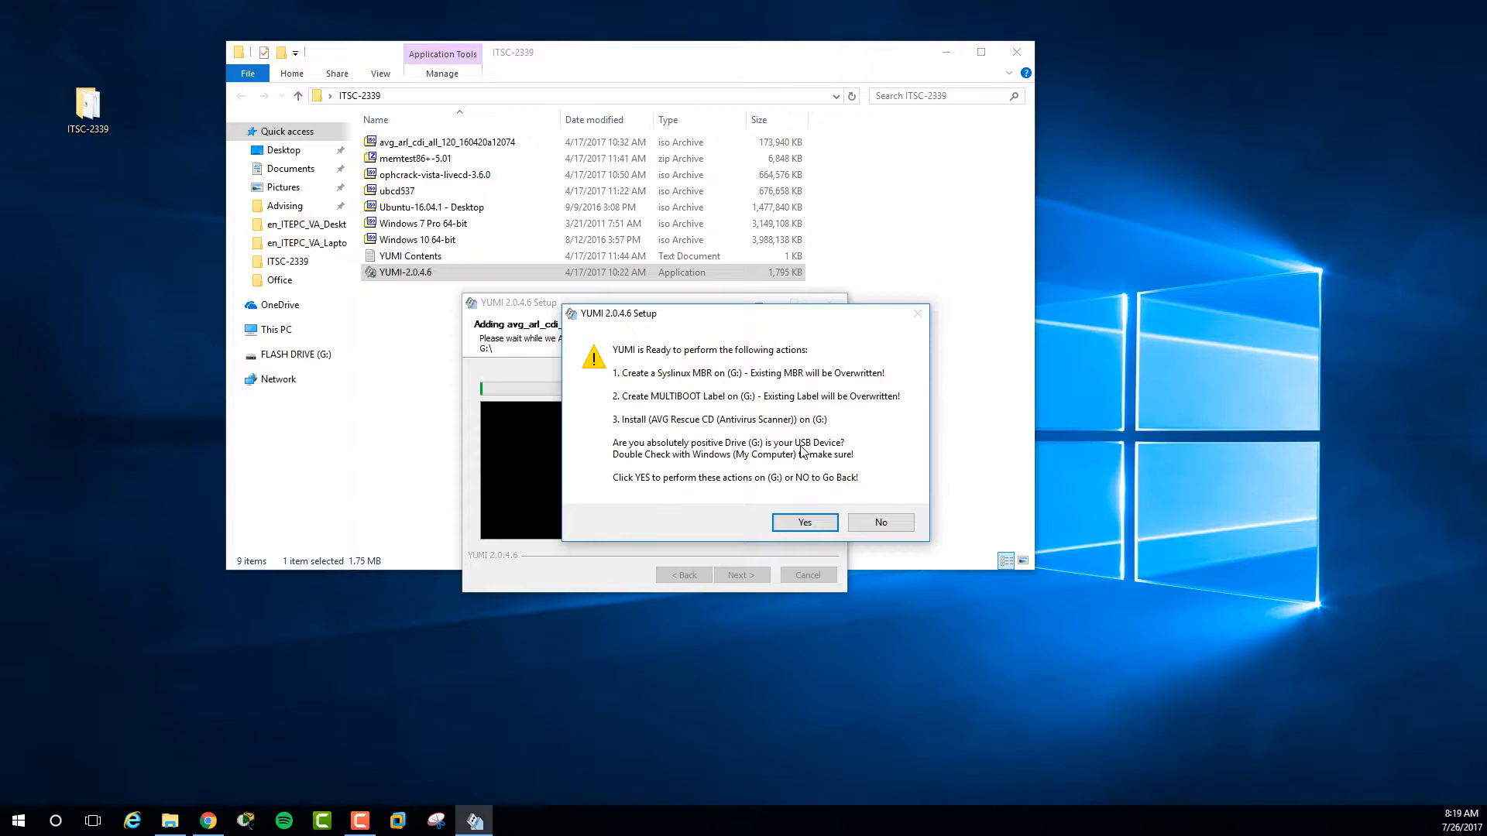
{"action": "left_click", "coordinate": [821, 527]}
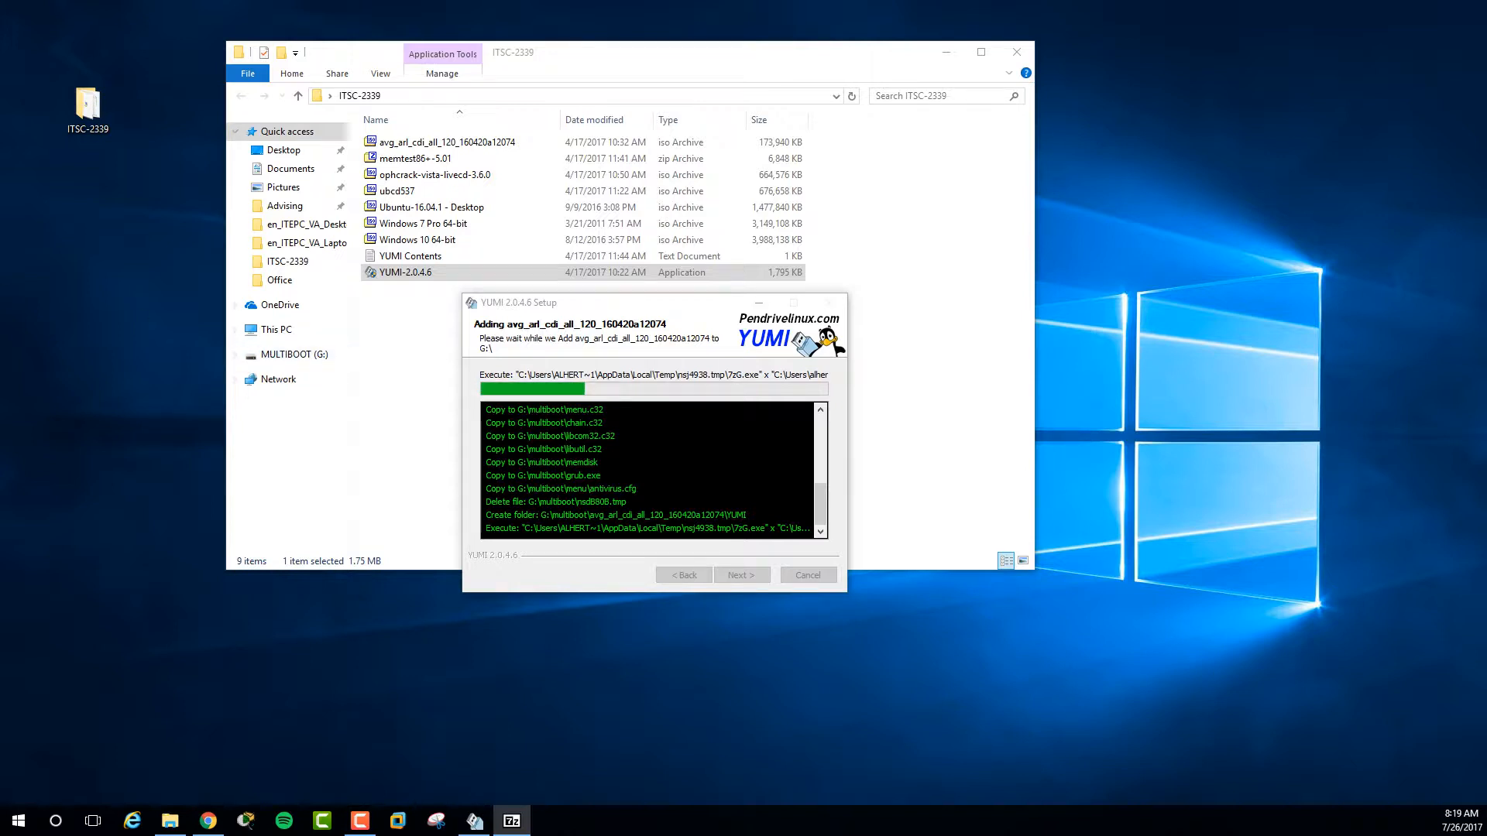
{"action": "left_click_drag", "start_coordinate": [24, 341], "coordinate": [1185, 197]}
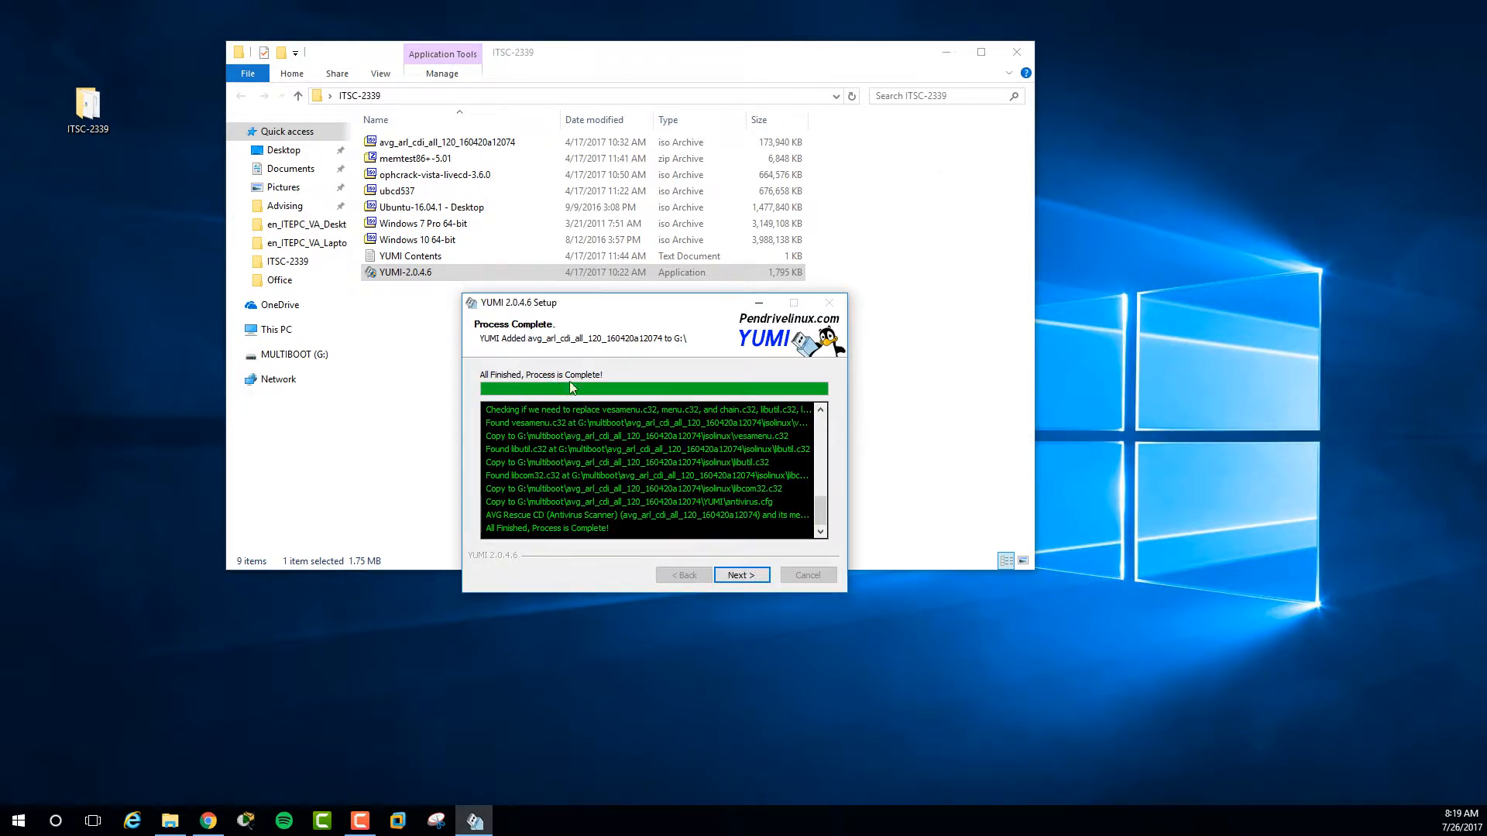
{"action": "left_click", "coordinate": [751, 576]}
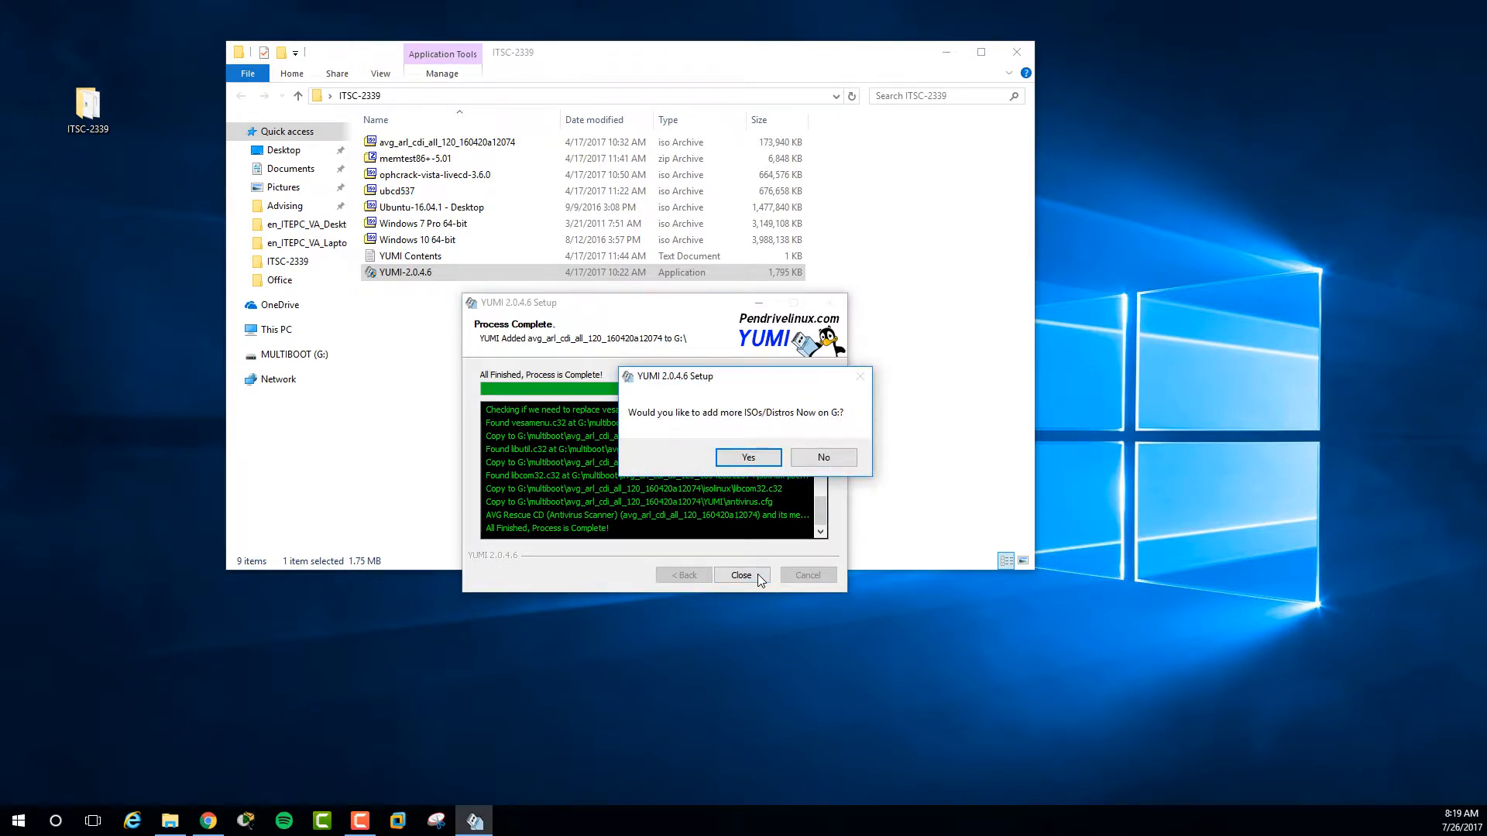
{"action": "left_click", "coordinate": [769, 464]}
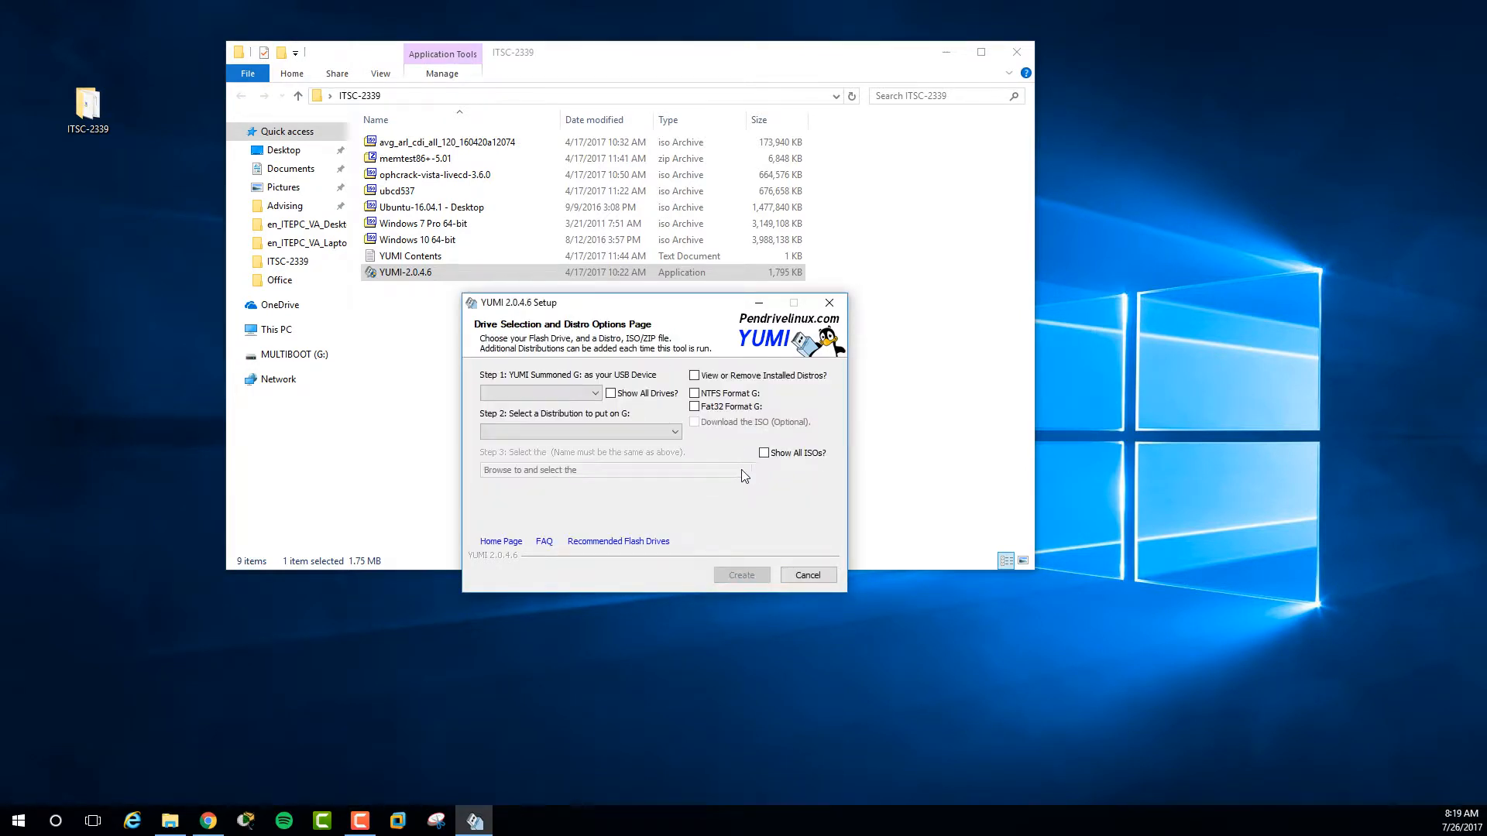
Select the G: MULTIBOOT drive and choose Memtest86+ (Memory Testing Tool) as the distribution.
{"action": "left_click", "coordinate": [542, 393]}
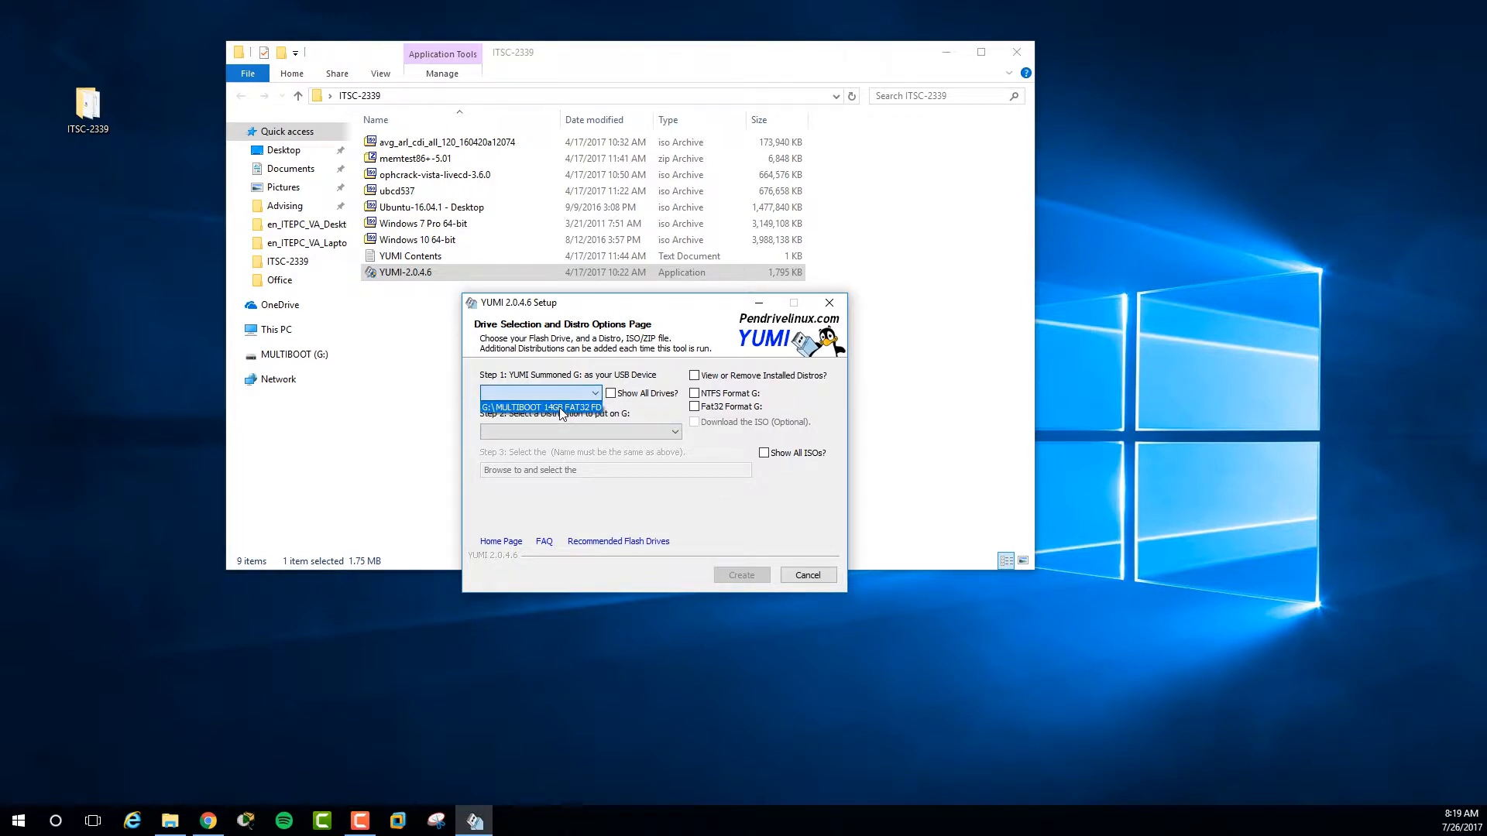
{"action": "left_click", "coordinate": [563, 408]}
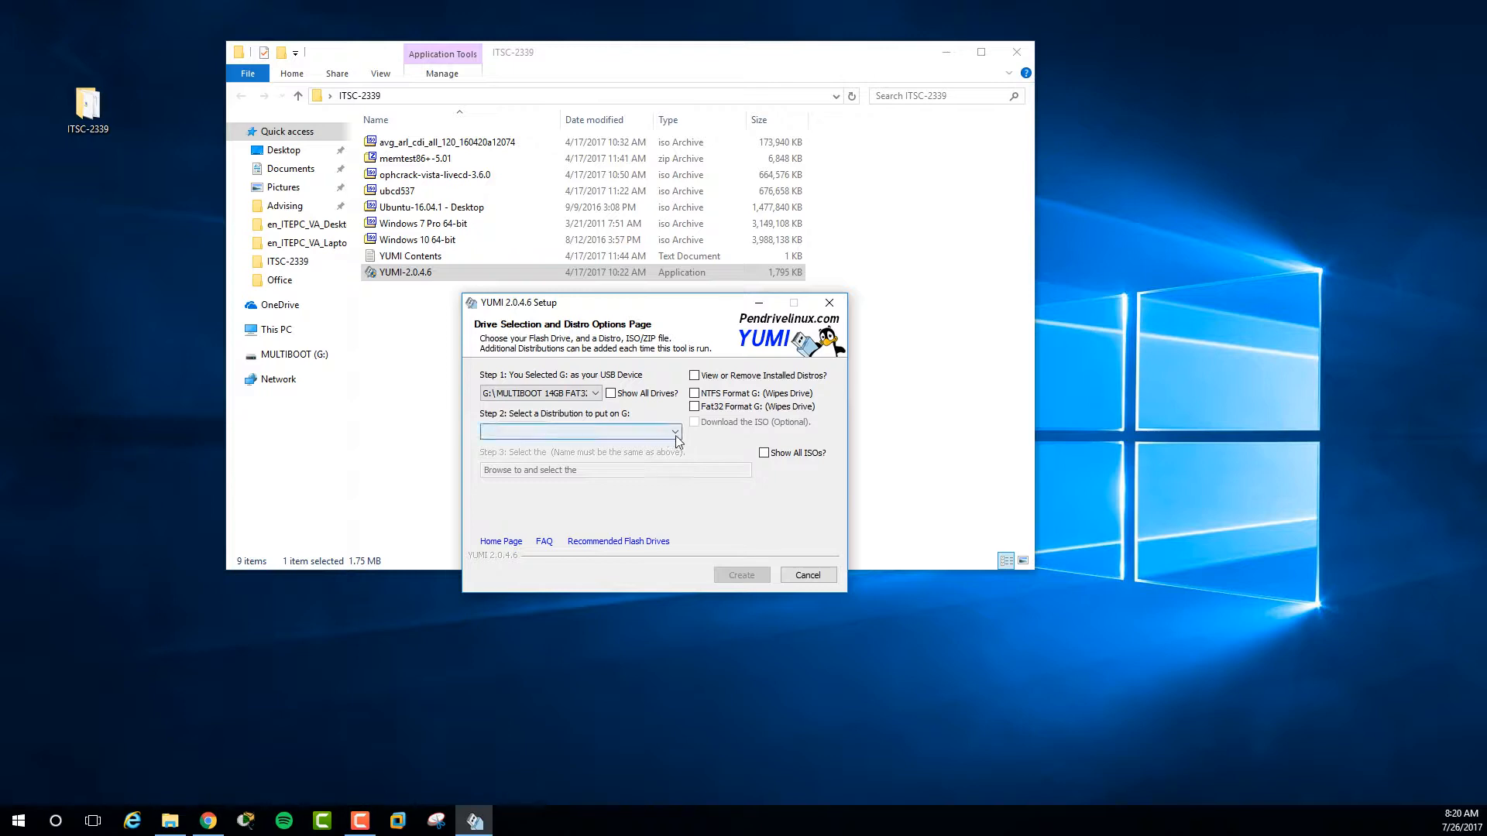
{"action": "left_click", "coordinate": [639, 431]}
{"action": "scroll", "coordinate": [647, 586], "scroll_direction": "down", "scroll_amount": 12}
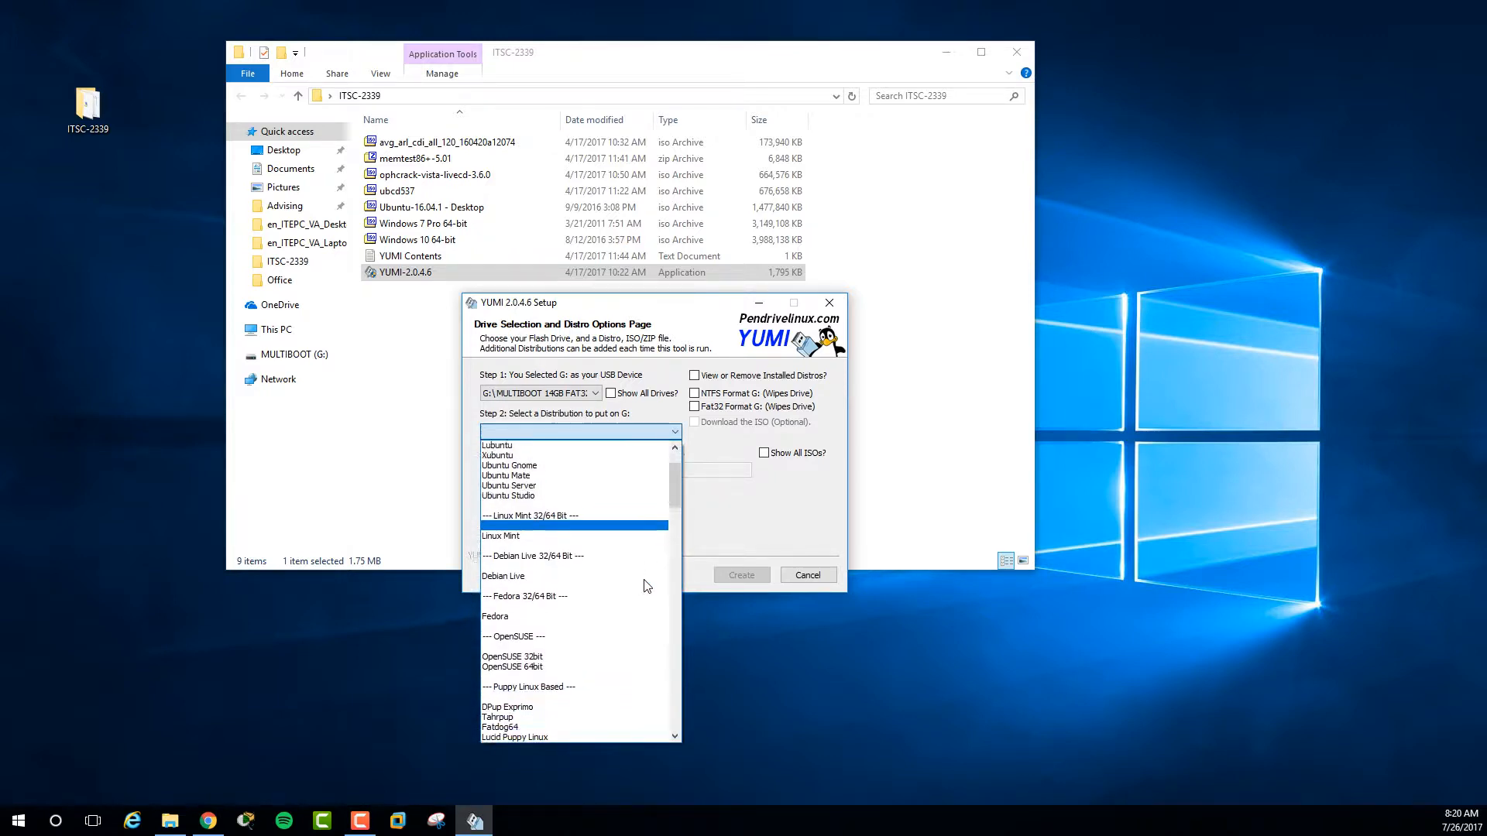
{"action": "scroll", "coordinate": [646, 586], "scroll_direction": "down", "scroll_amount": 10}
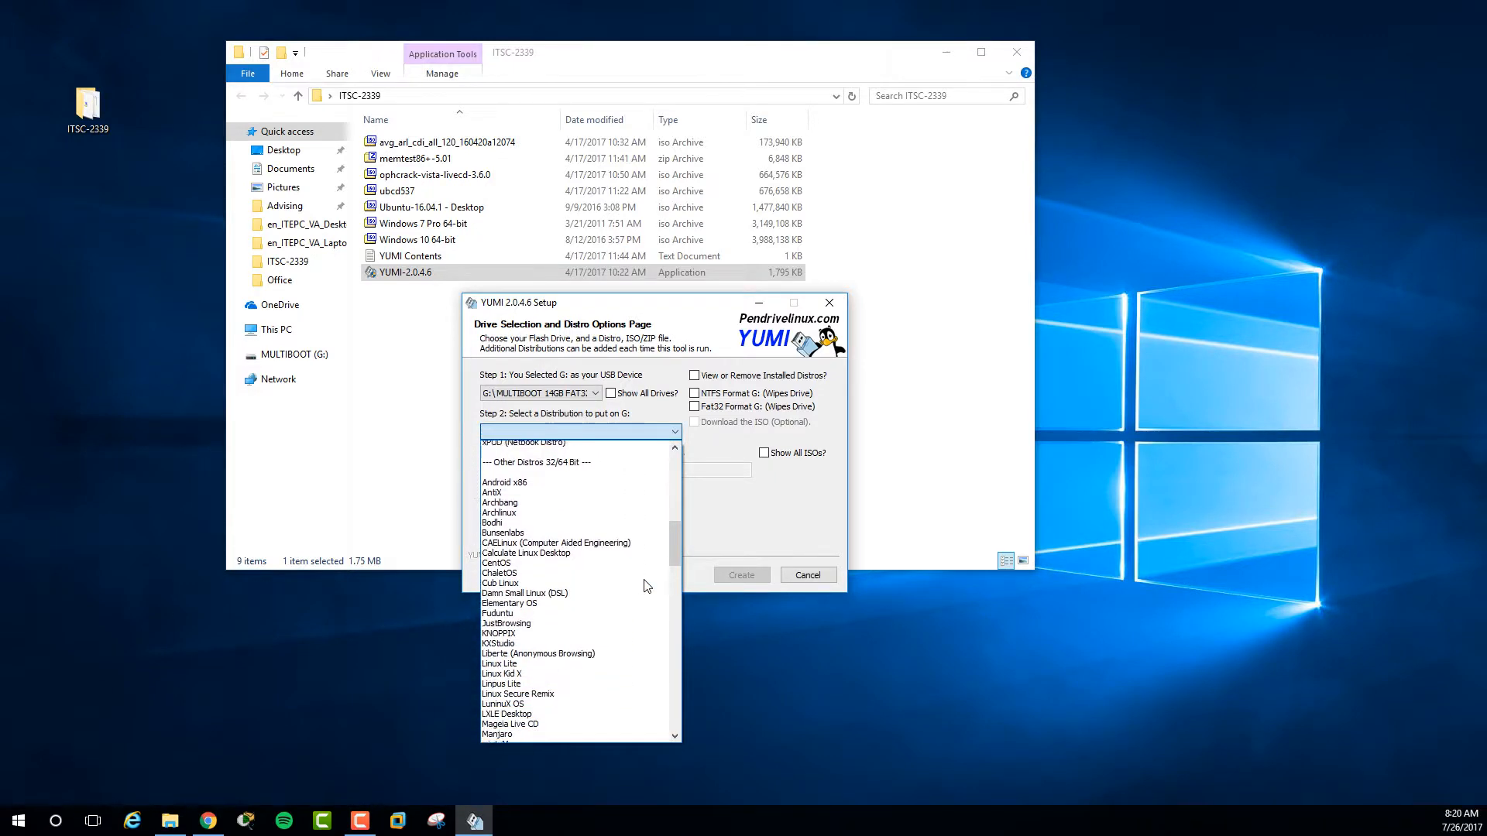
{"action": "scroll", "coordinate": [647, 586], "scroll_direction": "down", "scroll_amount": 12}
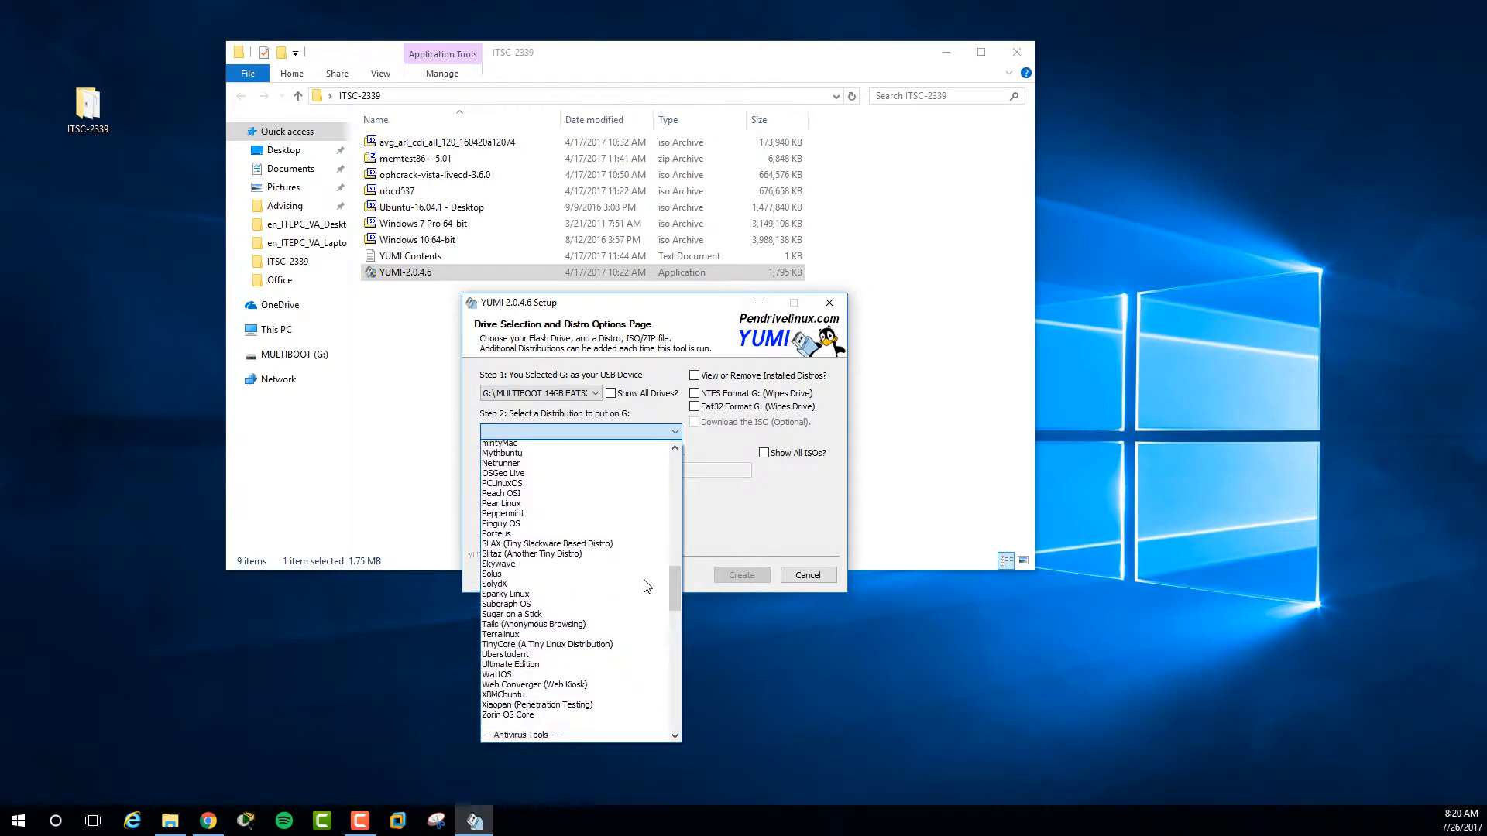
{"action": "scroll", "coordinate": [647, 586], "scroll_direction": "down", "scroll_amount": 7}
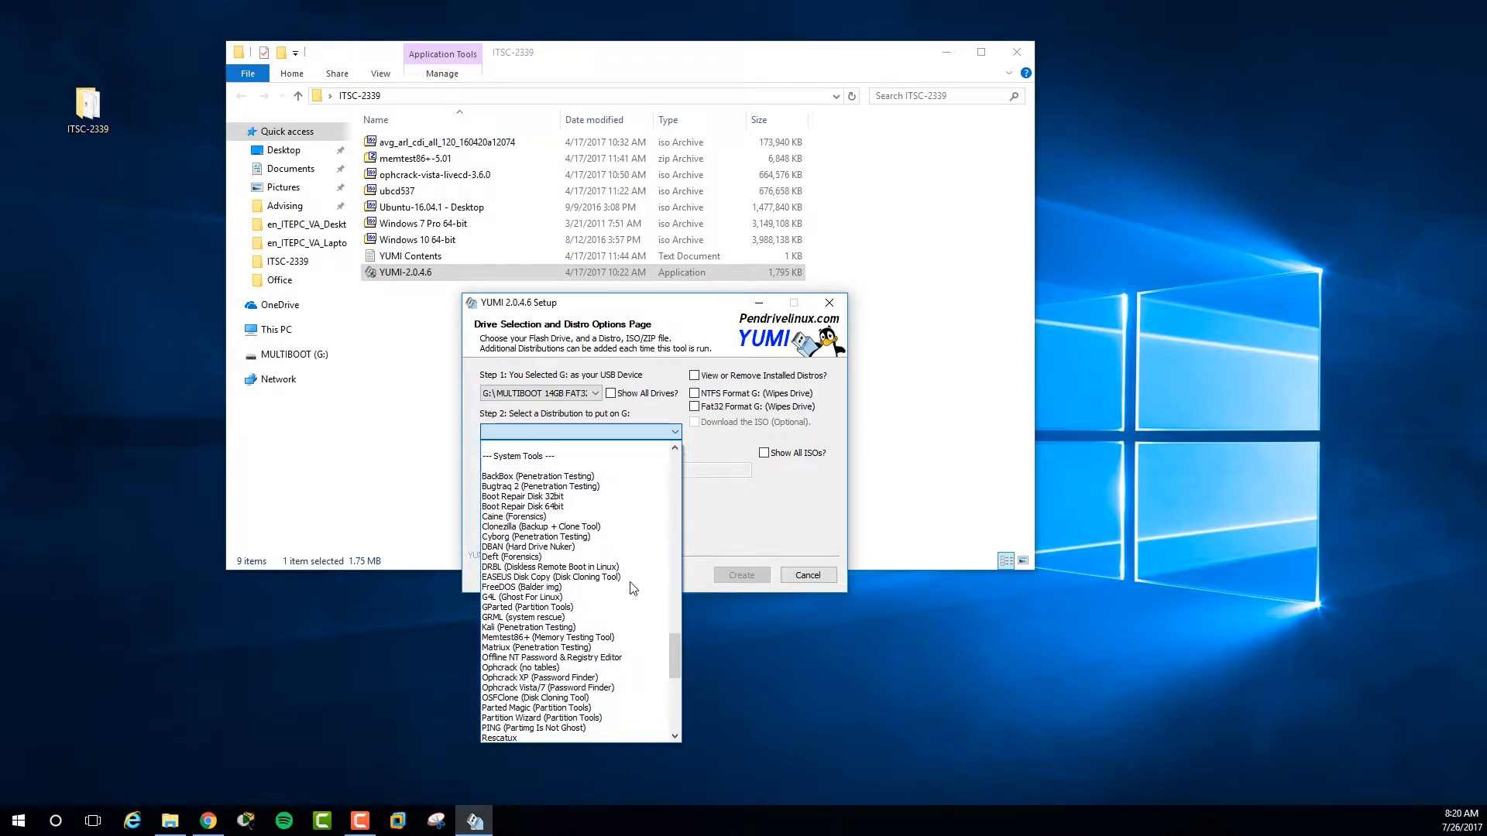
{"action": "left_click", "coordinate": [498, 637]}
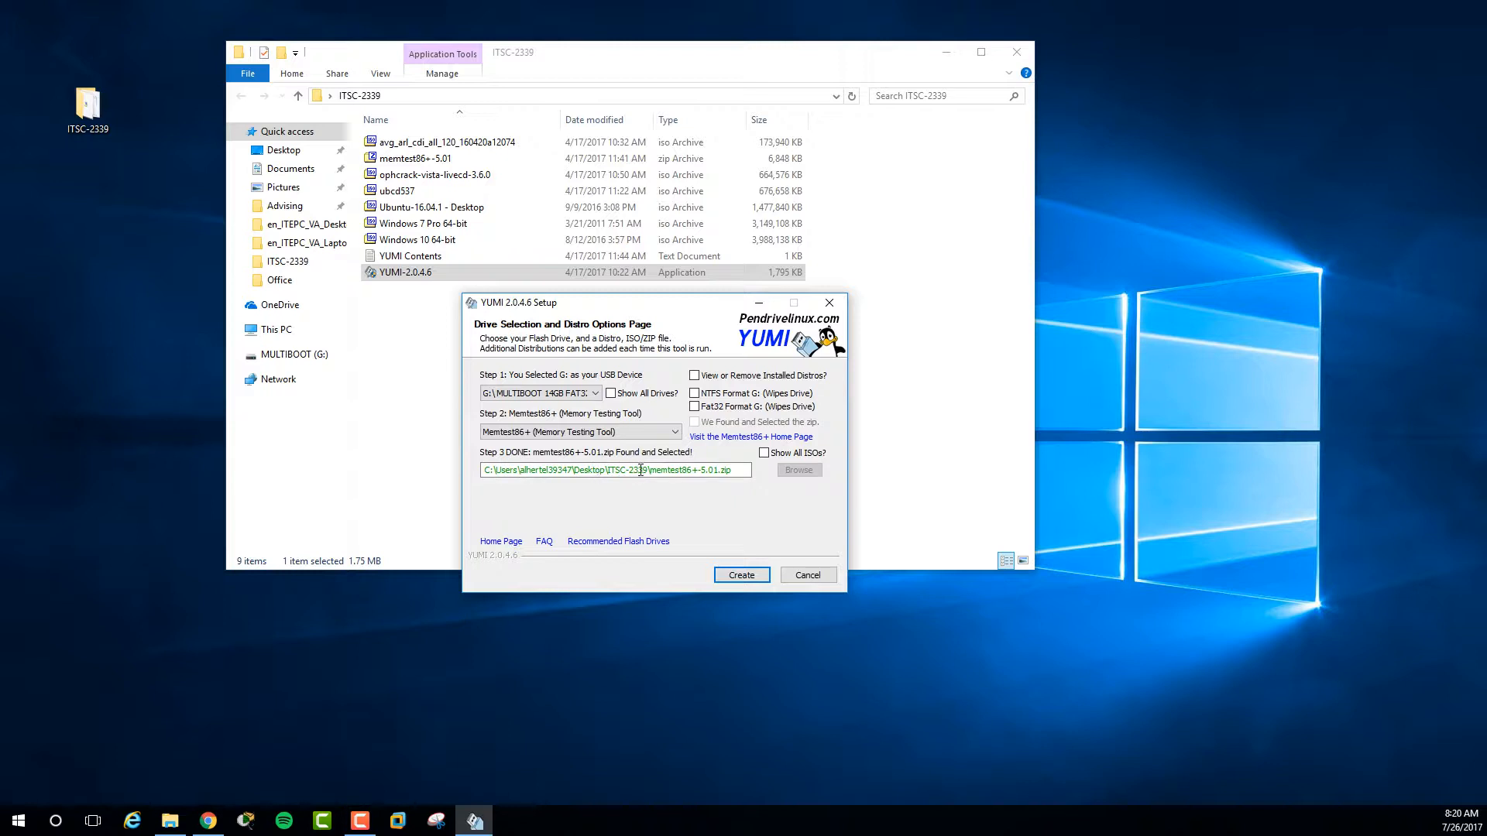
Install Memtest86+ from memtest86+-5.01.zip on drive G: and continue to adding another distribution.
{"action": "left_click", "coordinate": [600, 476]}
{"action": "left_click", "coordinate": [759, 579]}
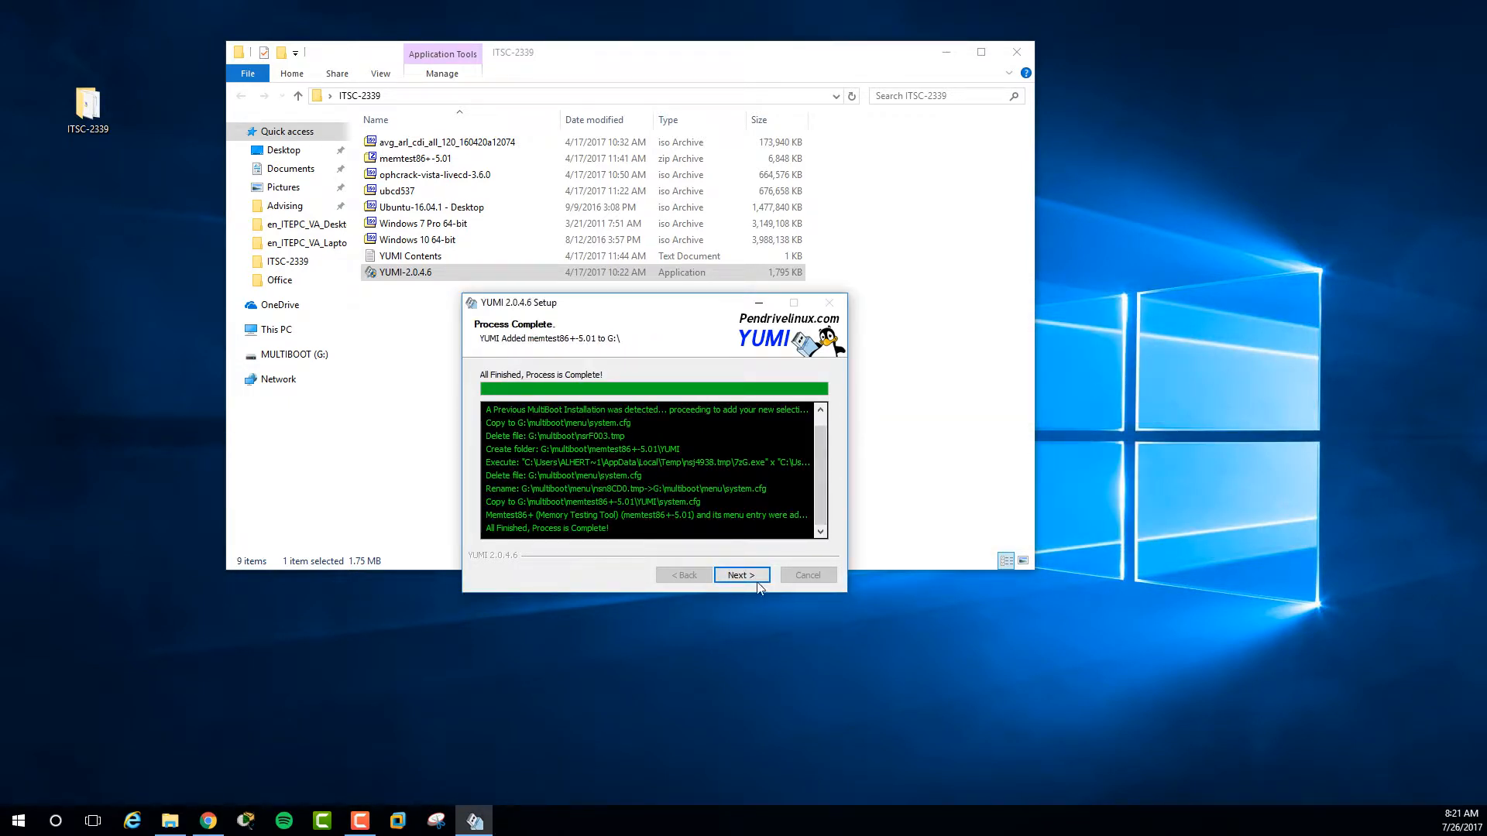
{"action": "left_click", "coordinate": [753, 578]}
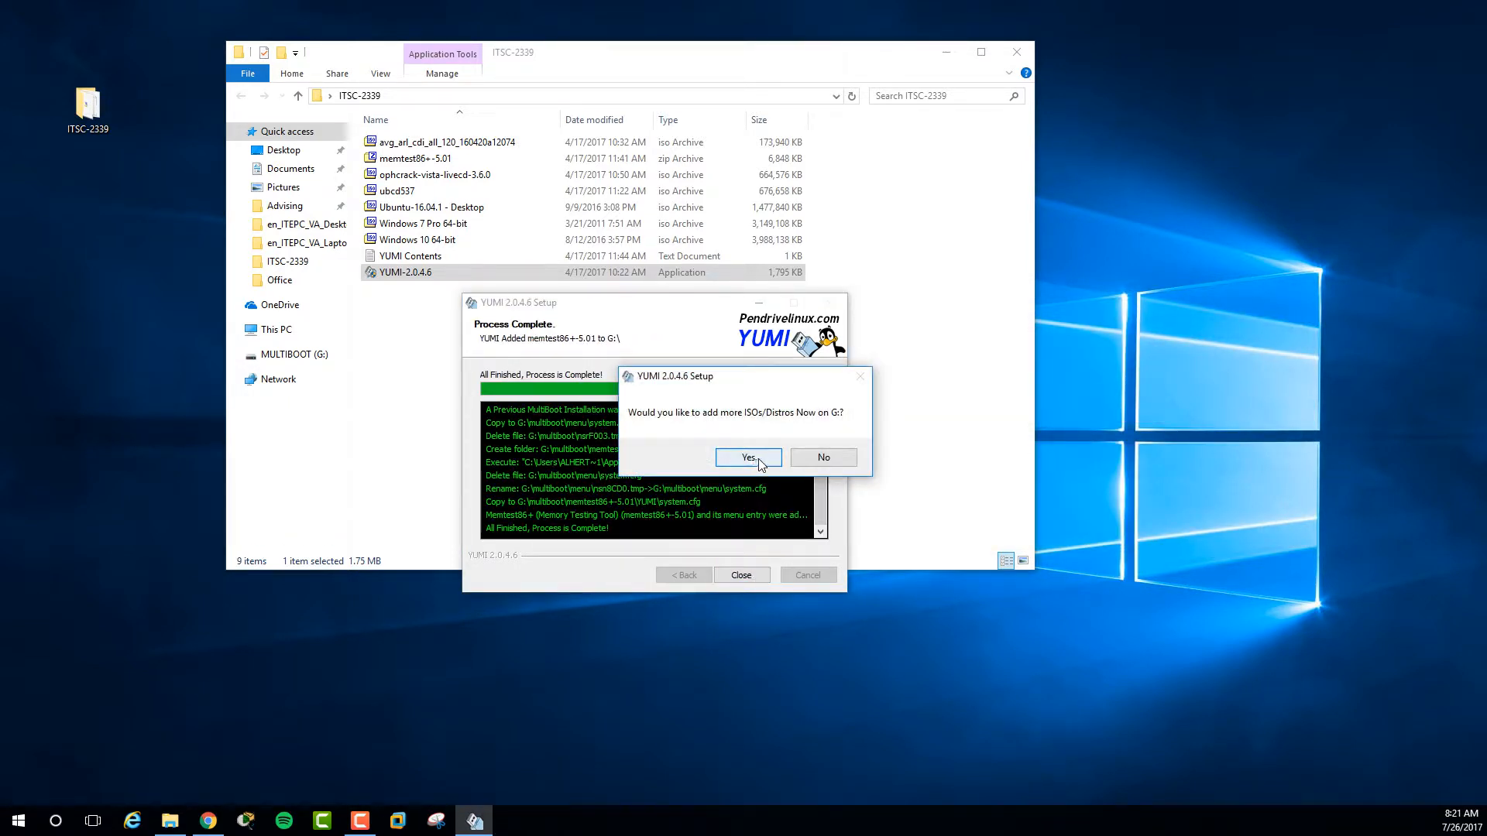
{"action": "left_click", "coordinate": [748, 458]}
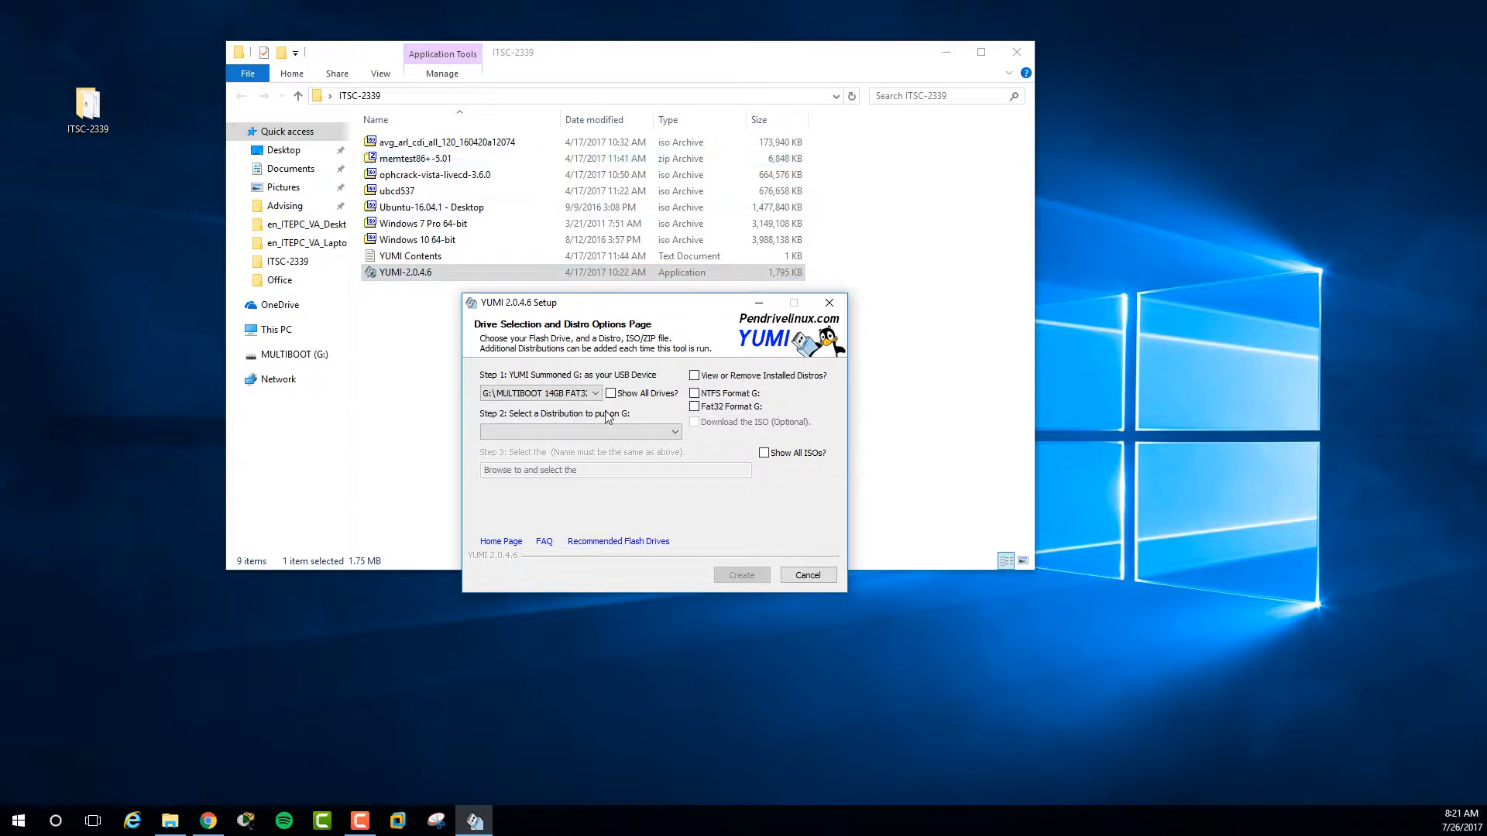
Choose Ophcrack Vista/7 (Password Finder) as the distribution to put on drive G:.
{"action": "left_click", "coordinate": [677, 434]}
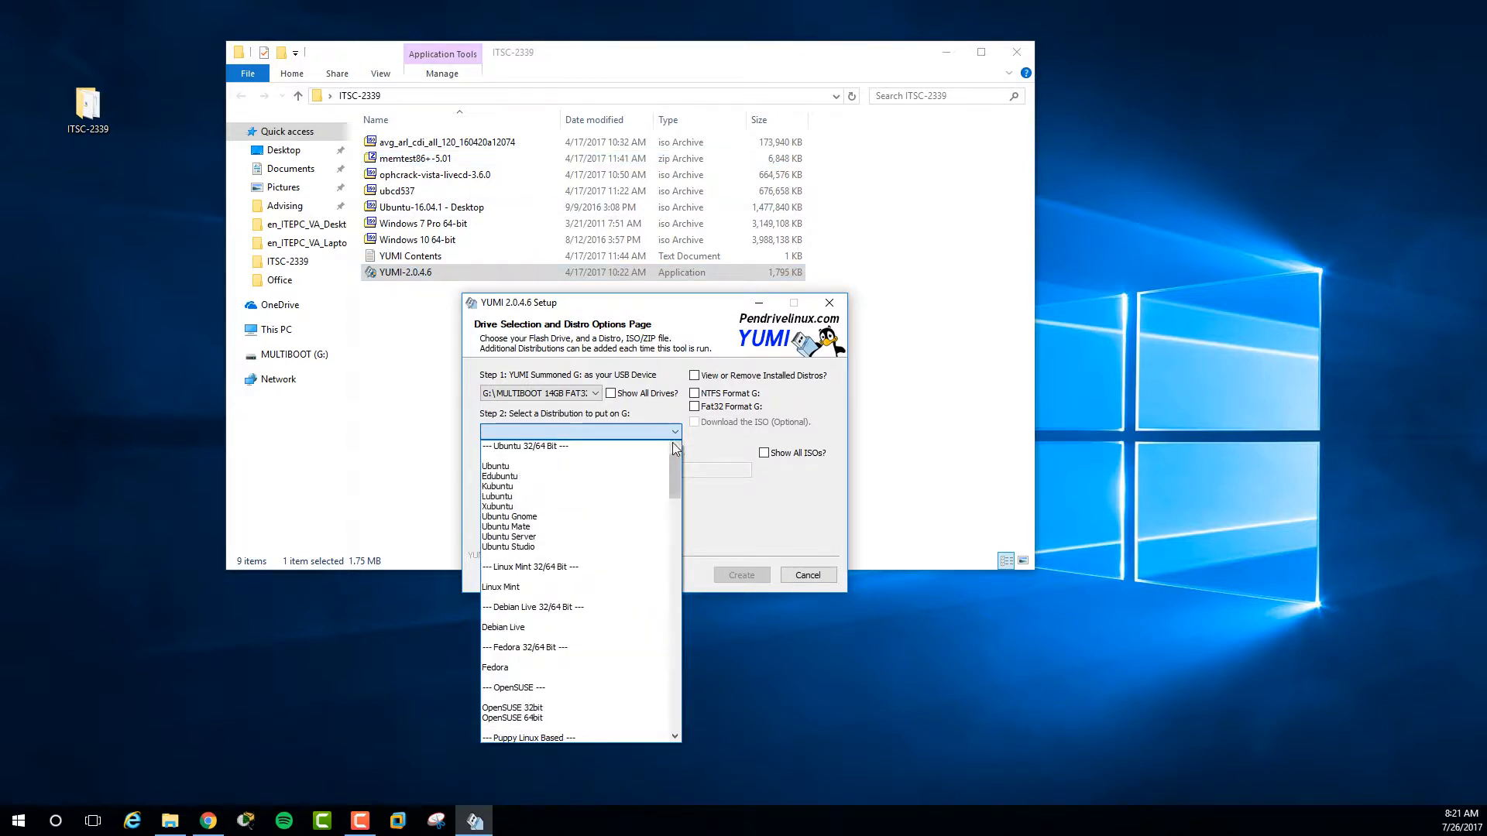
{"action": "left_click_drag", "start_coordinate": [677, 477], "coordinate": [628, 673]}
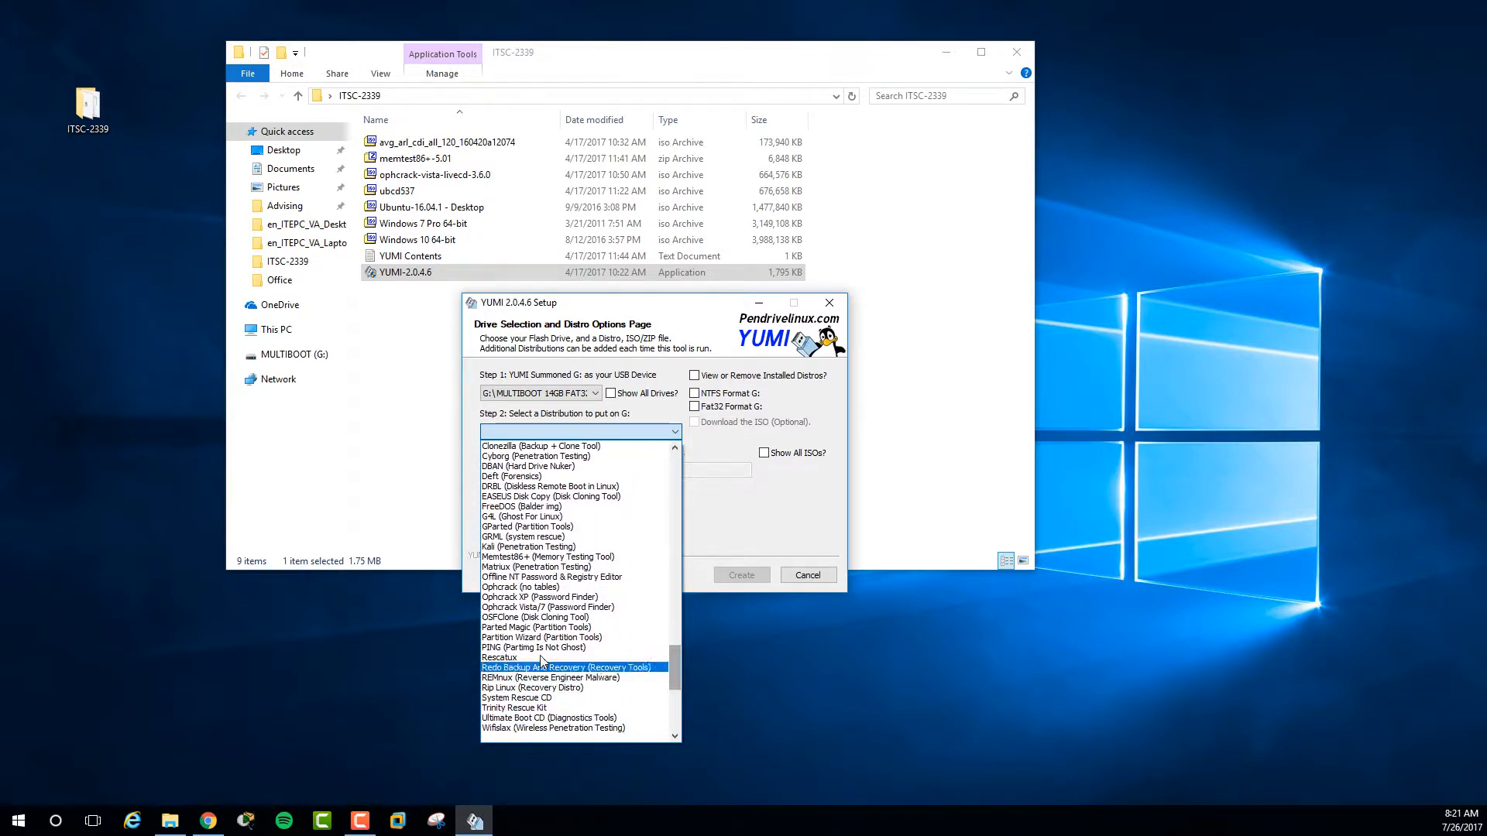
{"action": "left_click", "coordinate": [530, 608]}
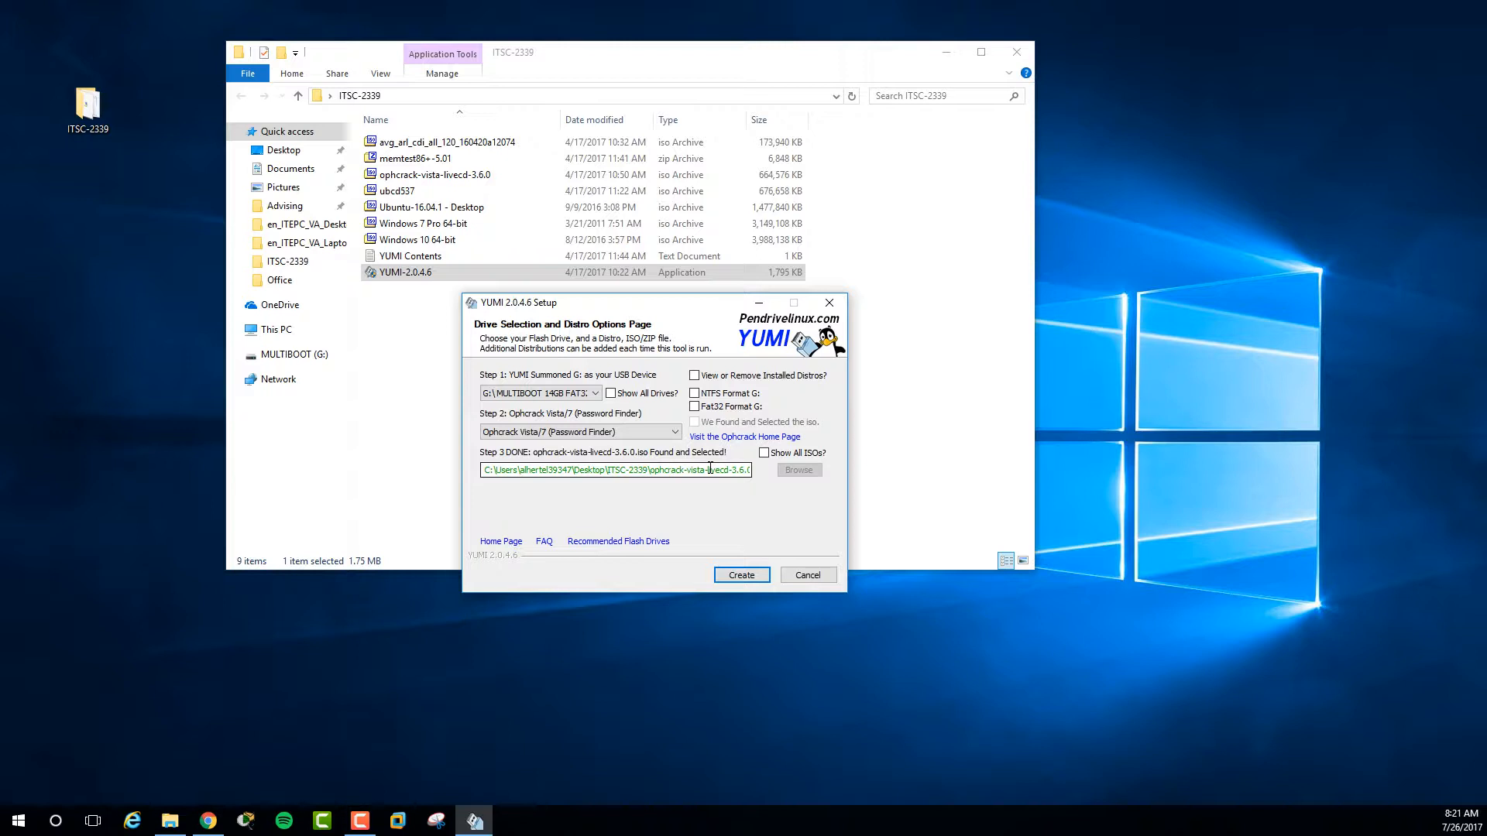
Install Ophcrack from the ophcrack-vista-livecd-3.6.0 ISO on drive G: and continue to adding another distribution.
{"action": "left_click", "coordinate": [756, 575]}
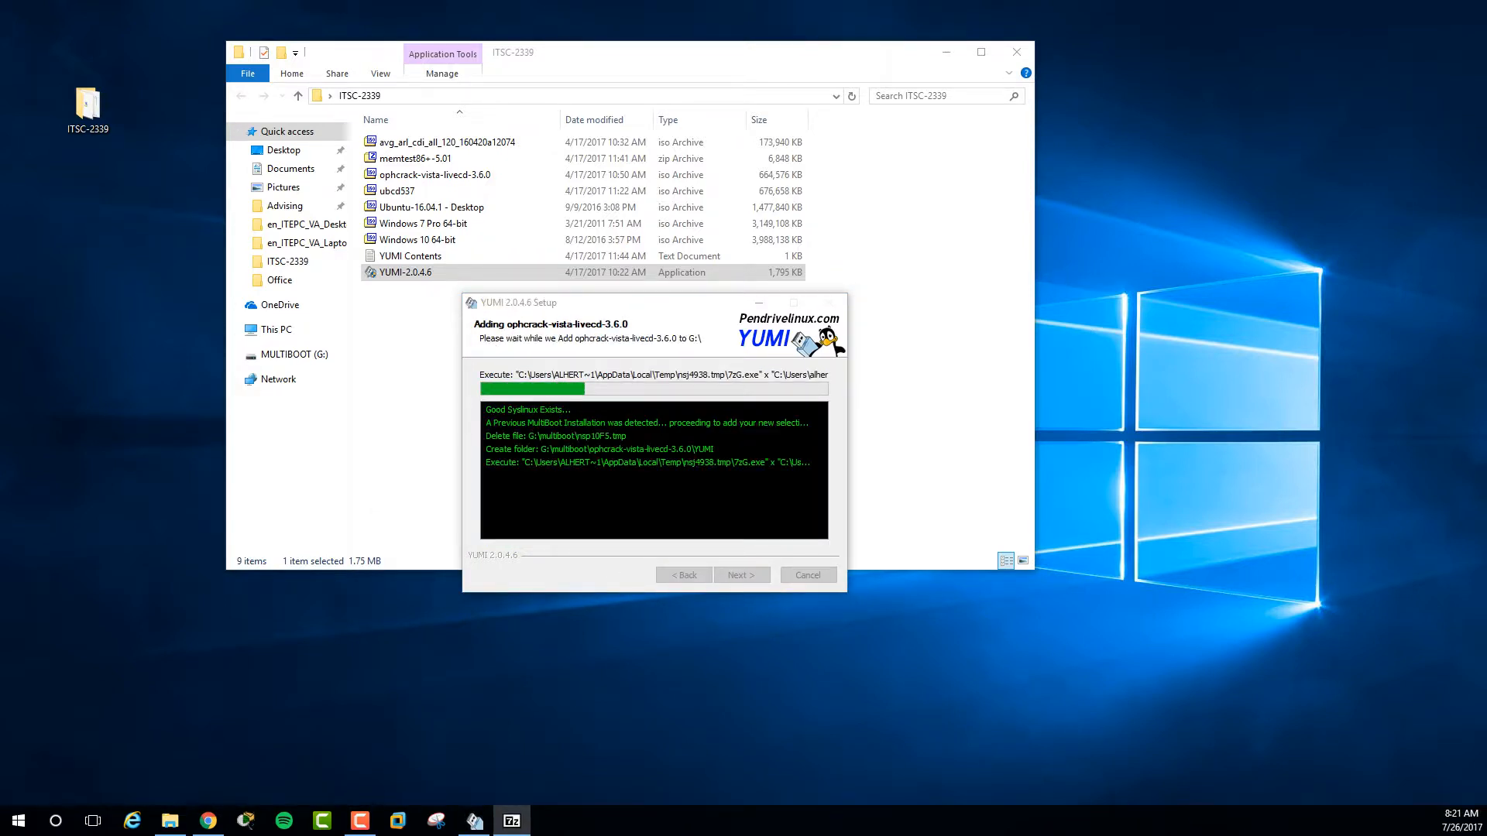
{"action": "left_click_drag", "start_coordinate": [975, 271], "coordinate": [1222, 230]}
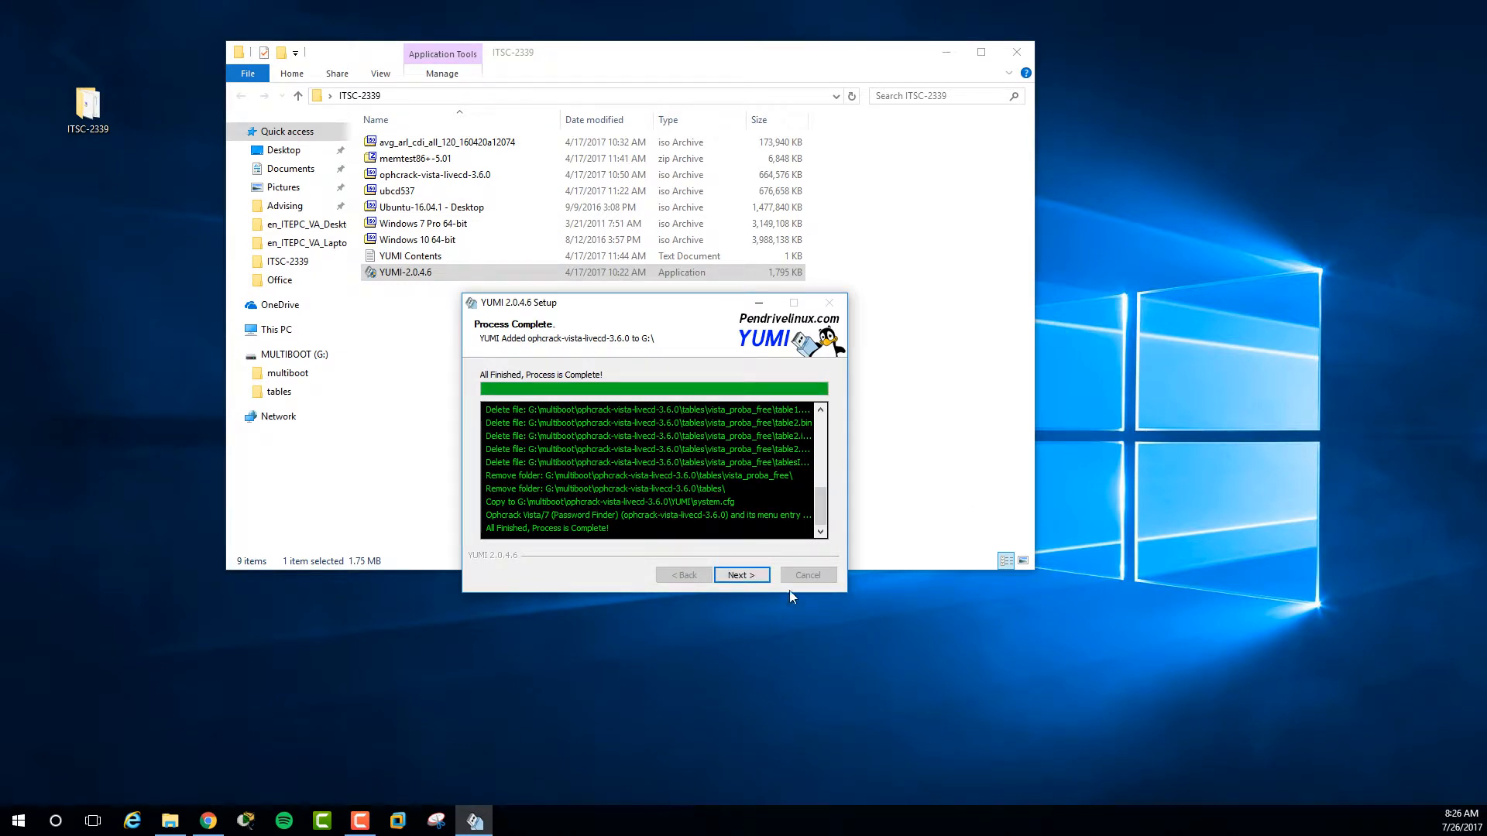
{"action": "left_click", "coordinate": [751, 577]}
{"action": "left_click", "coordinate": [762, 461]}
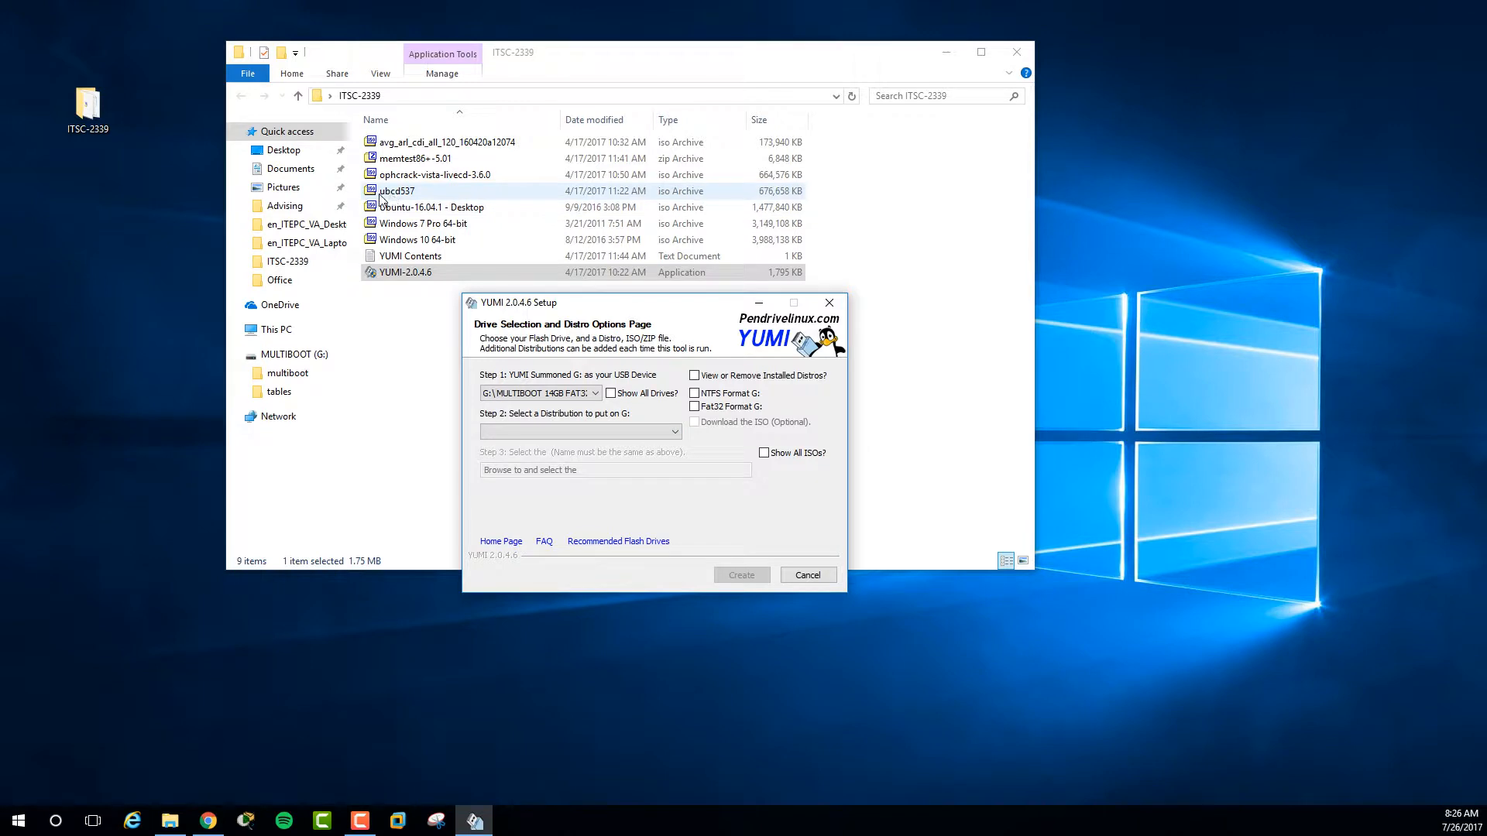
Choose Ultimate Boot CD (Diagnostics Tools) as the distribution to put on drive G:.
{"action": "left_click", "coordinate": [677, 431]}
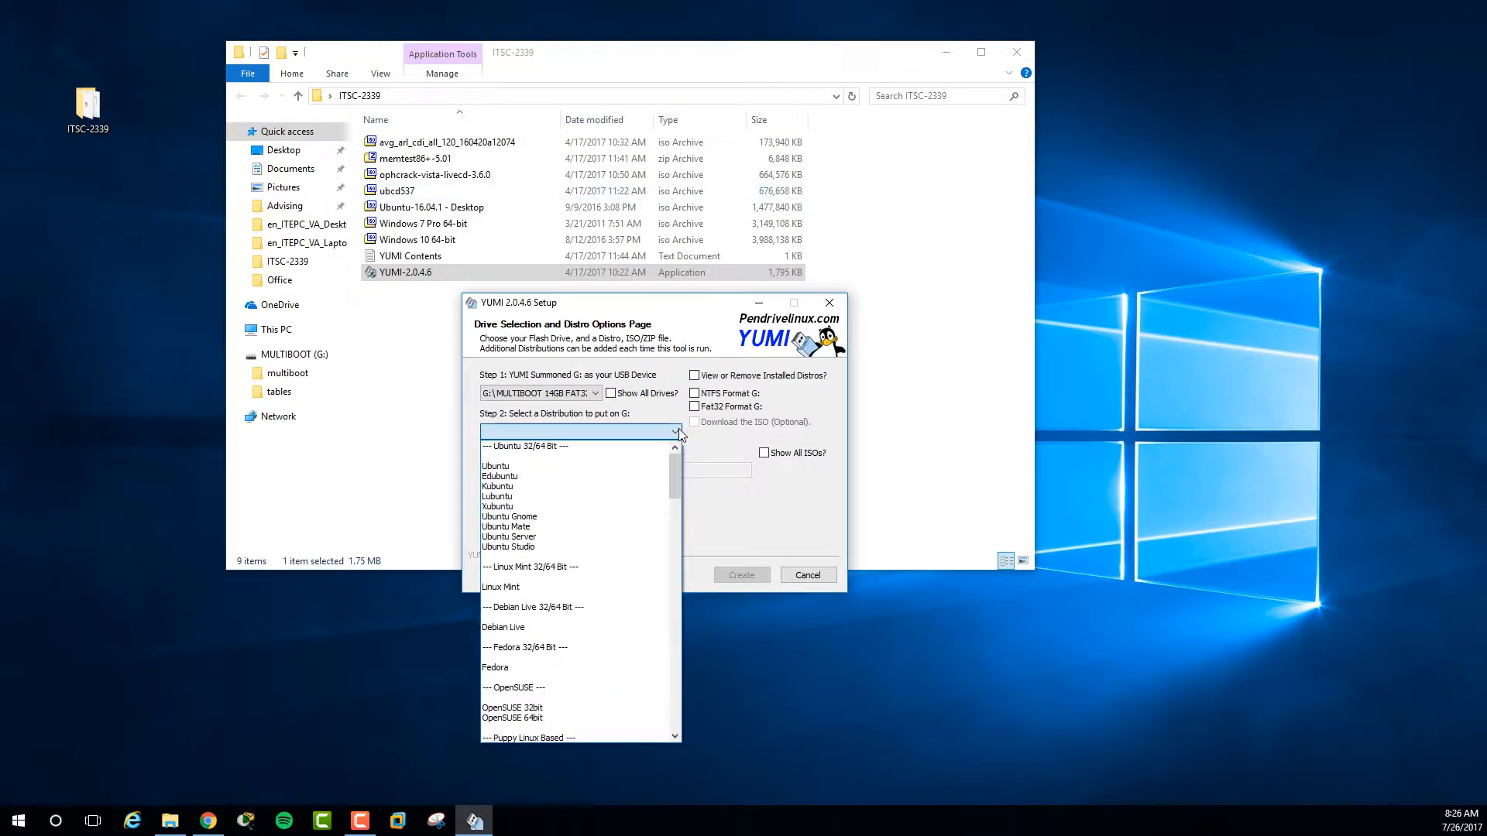
{"action": "scroll", "coordinate": [622, 547], "scroll_direction": "down", "scroll_amount": 10}
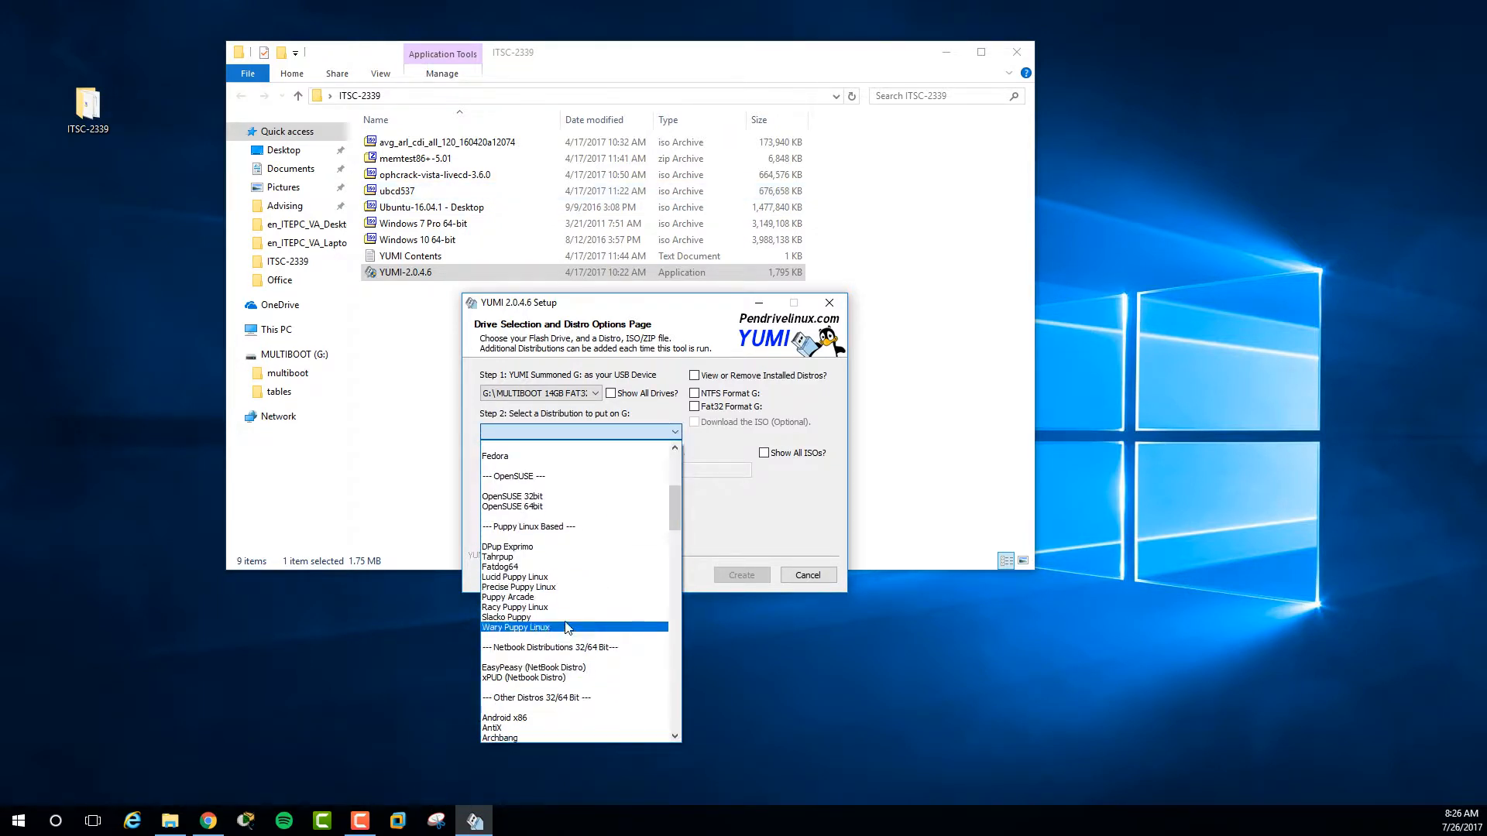
{"action": "scroll", "coordinate": [562, 628], "scroll_direction": "down", "scroll_amount": 5}
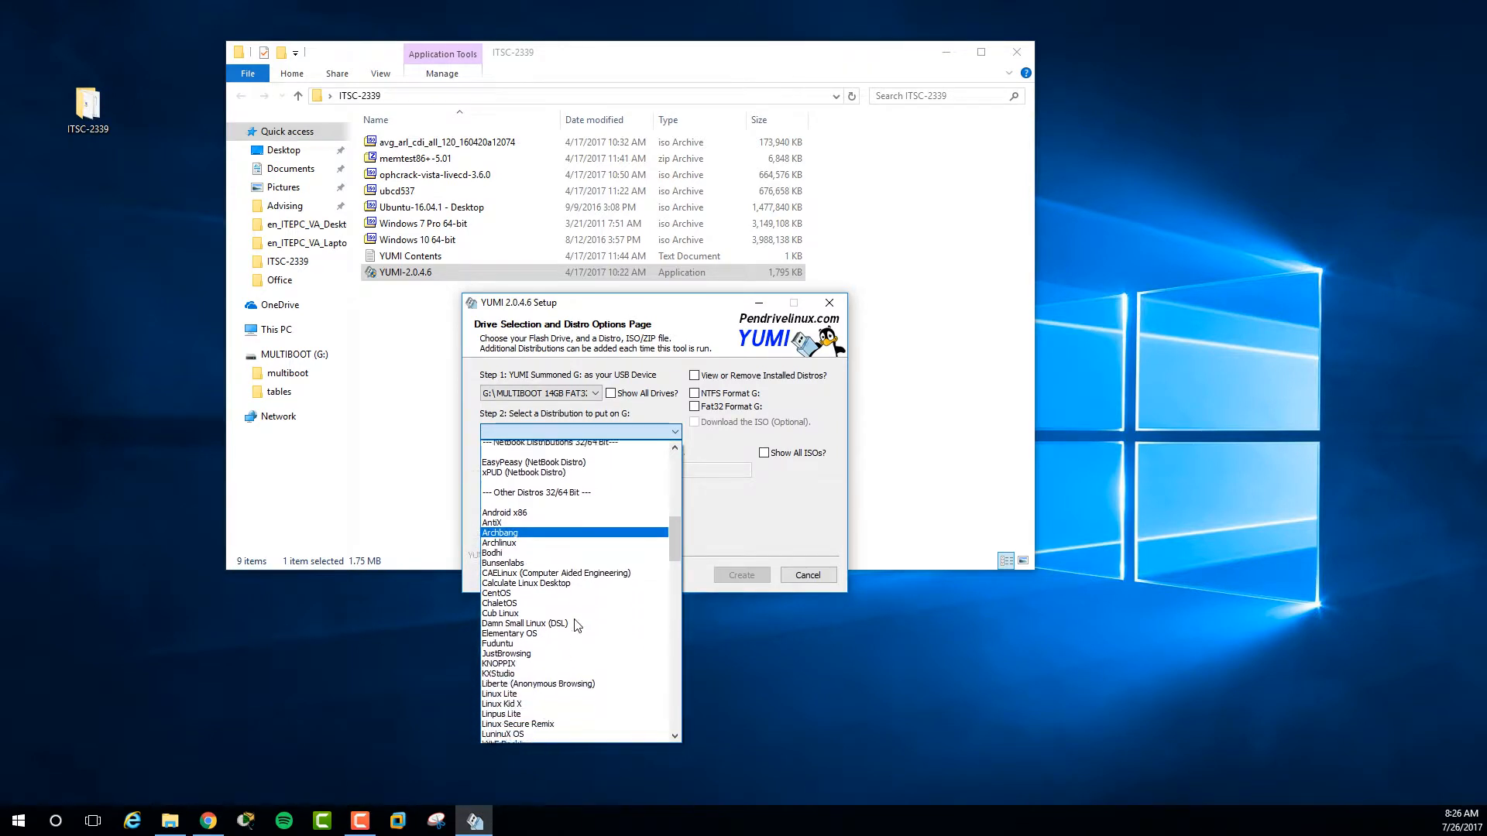
{"action": "scroll", "coordinate": [577, 626], "scroll_direction": "down", "scroll_amount": 10}
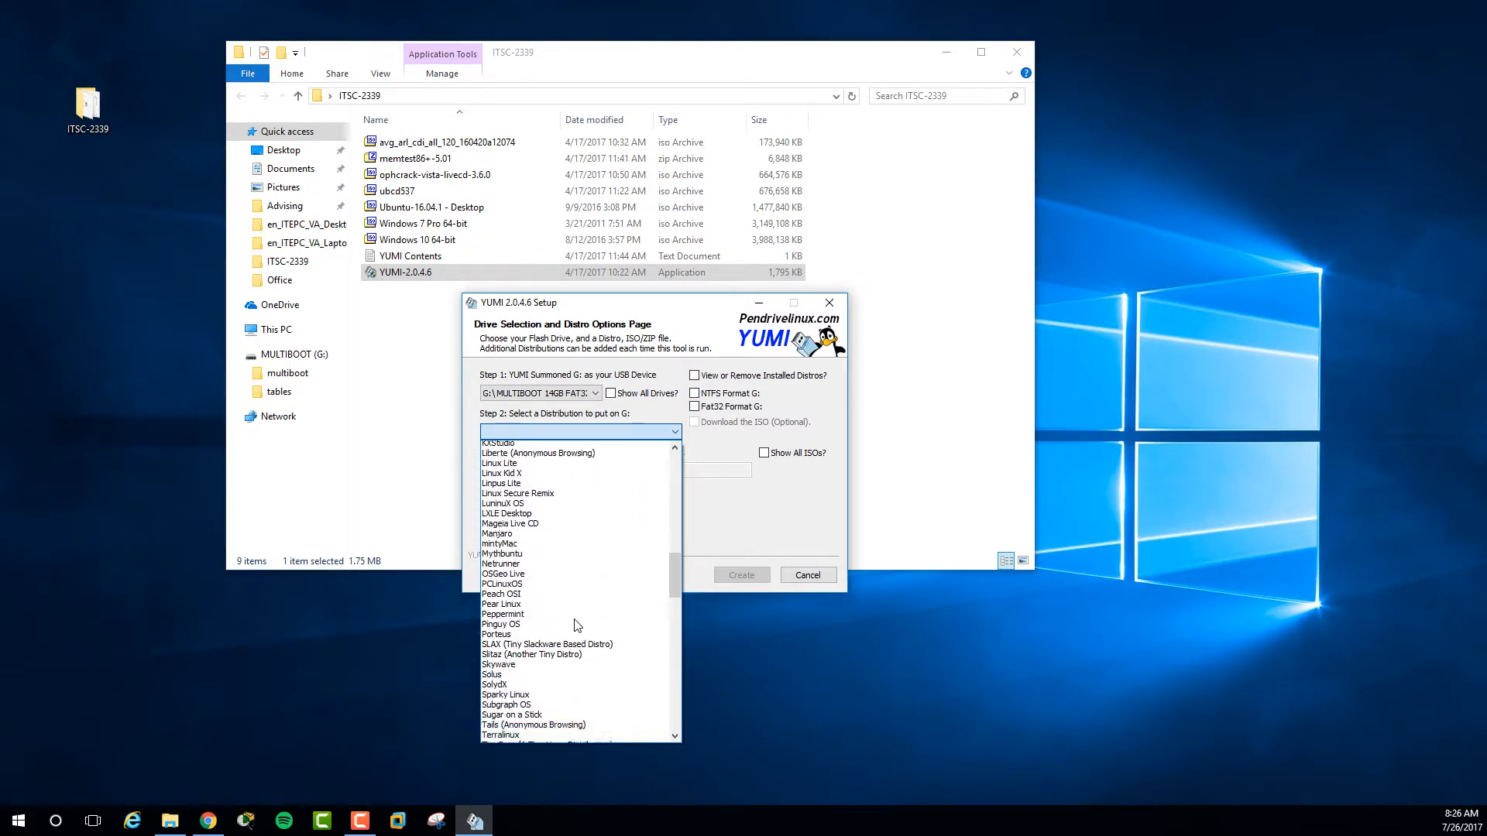
{"action": "scroll", "coordinate": [575, 625], "scroll_direction": "down", "scroll_amount": 10}
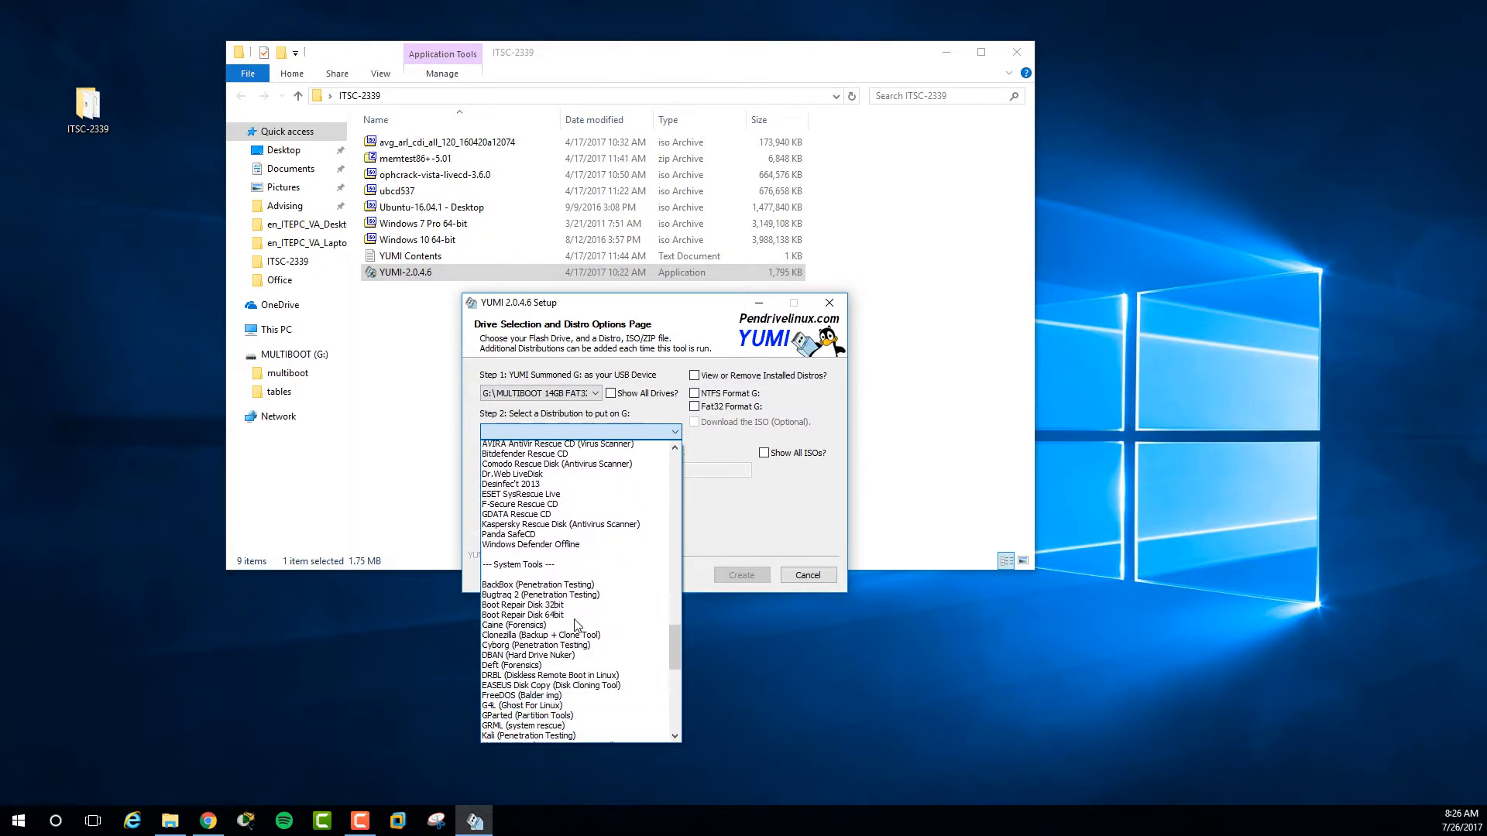
{"action": "scroll", "coordinate": [575, 624], "scroll_direction": "down", "scroll_amount": 7}
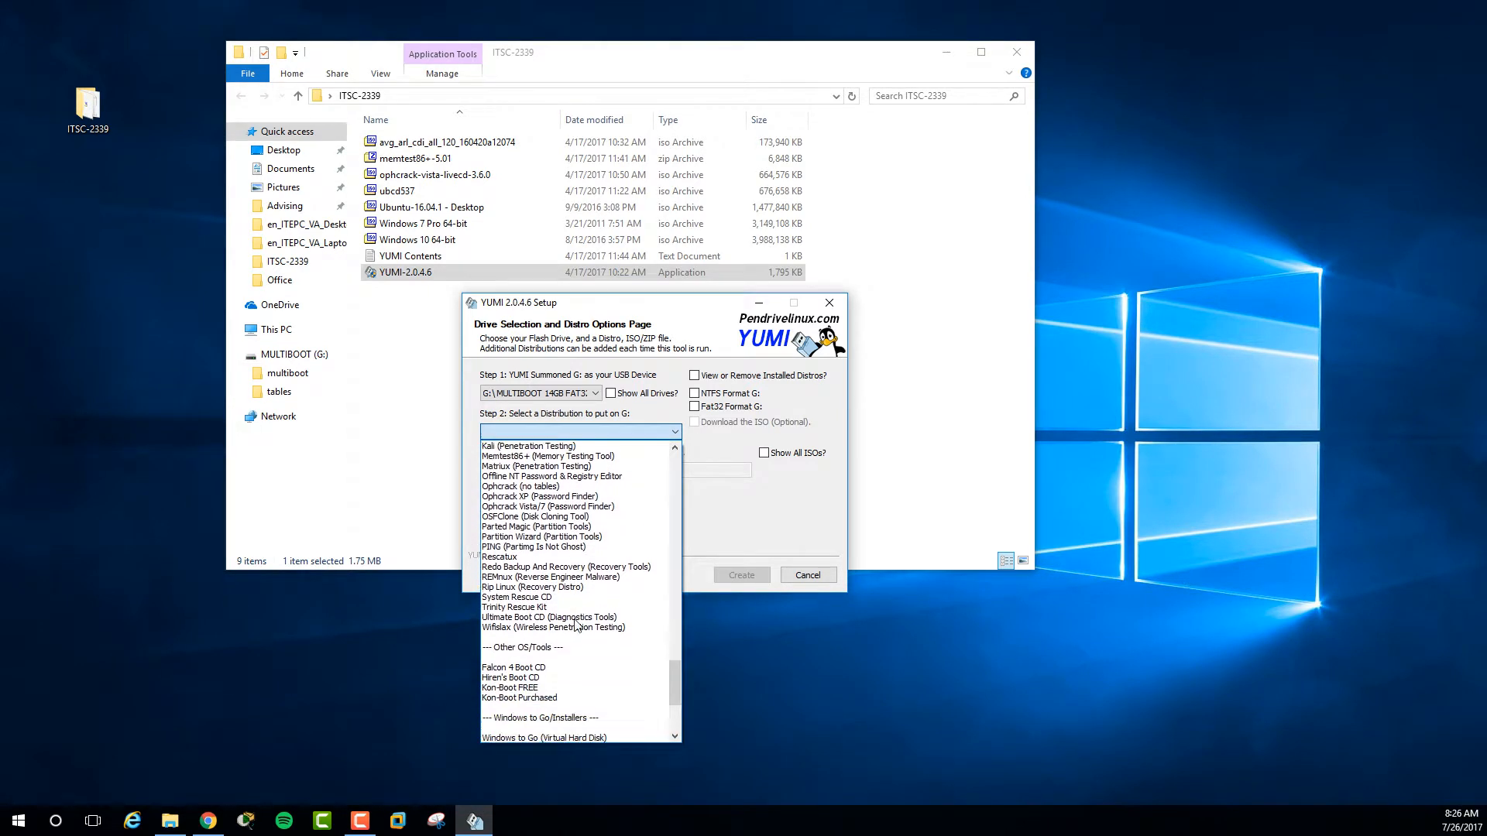
{"action": "left_click", "coordinate": [509, 618]}
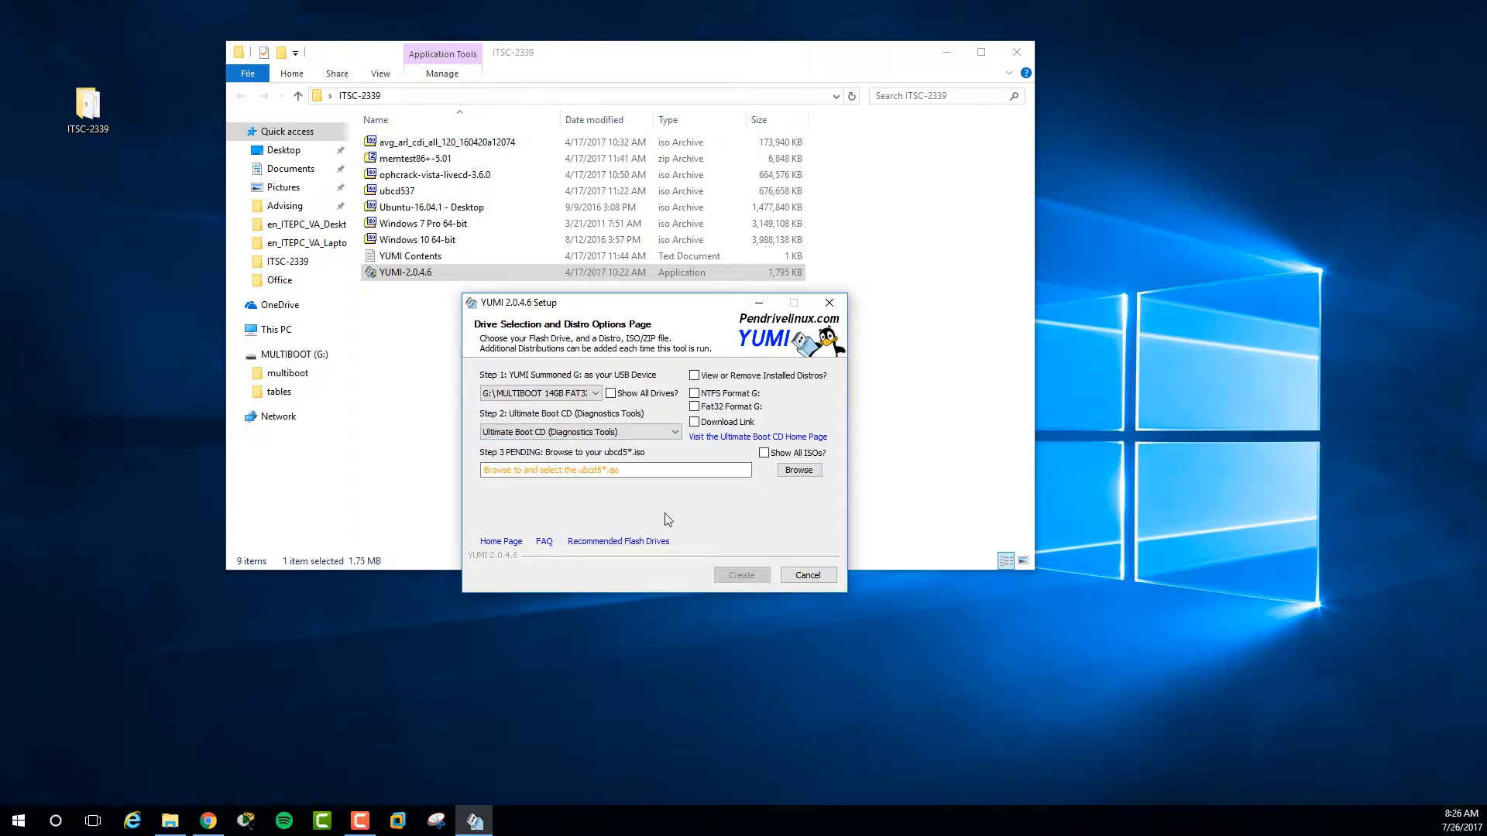
Install Ultimate Boot CD from the ubcd537 ISO on drive G: and continue to adding another distribution.
{"action": "left_click", "coordinate": [749, 470]}
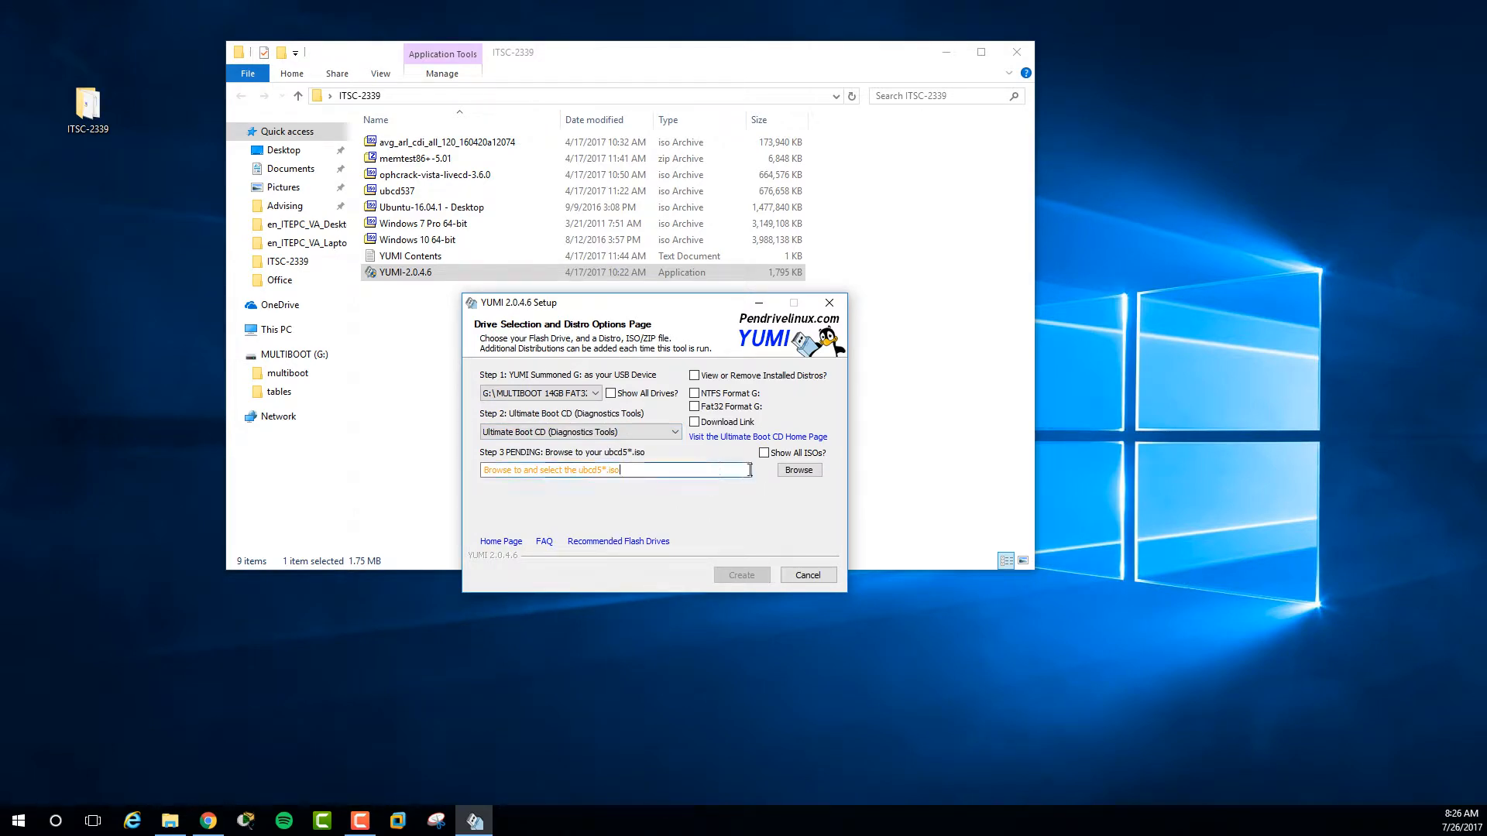
{"action": "left_click", "coordinate": [799, 470]}
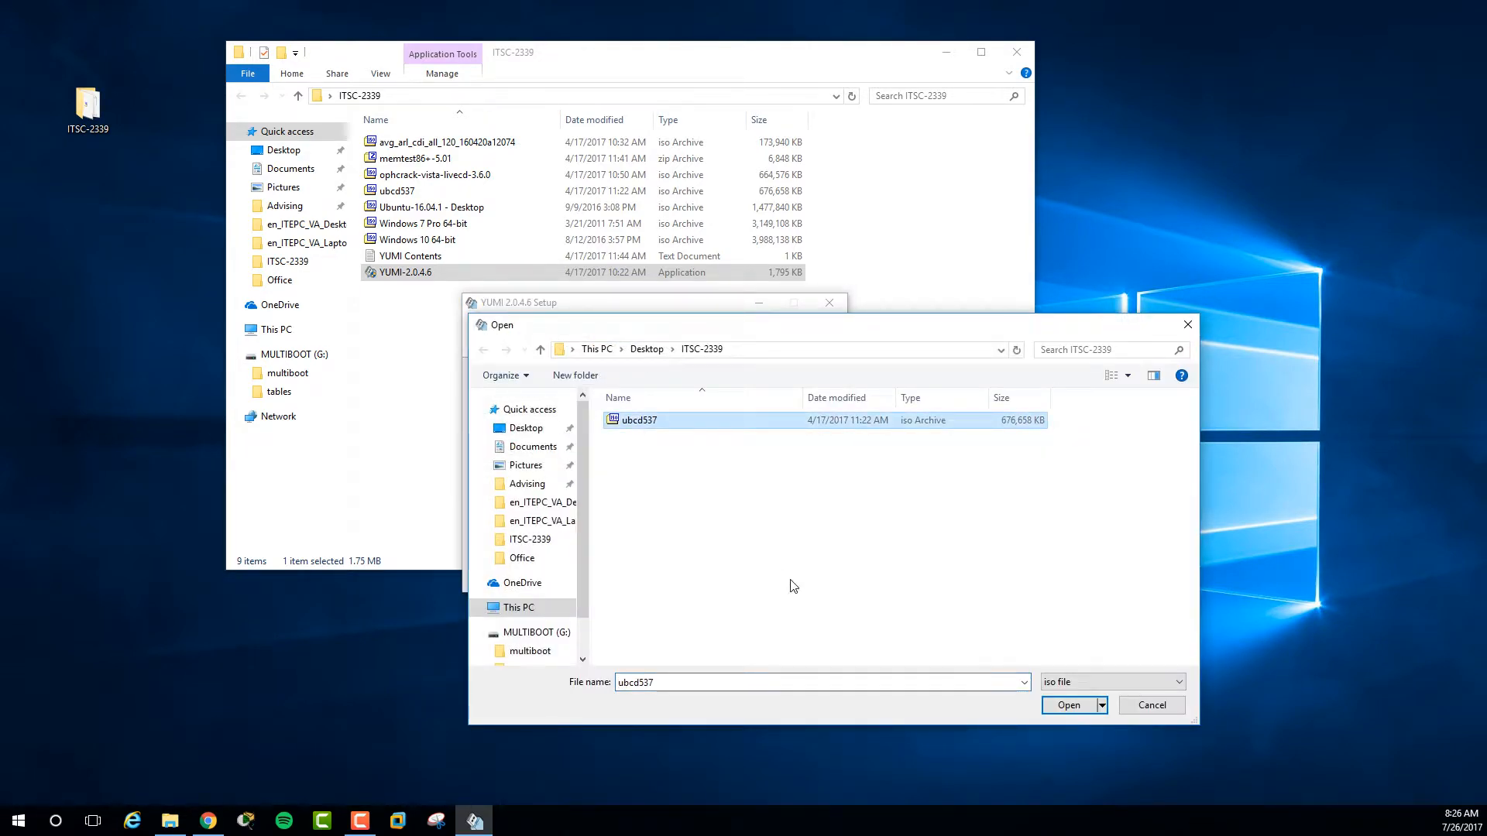
{"action": "left_click", "coordinate": [1068, 705]}
{"action": "left_click", "coordinate": [744, 575]}
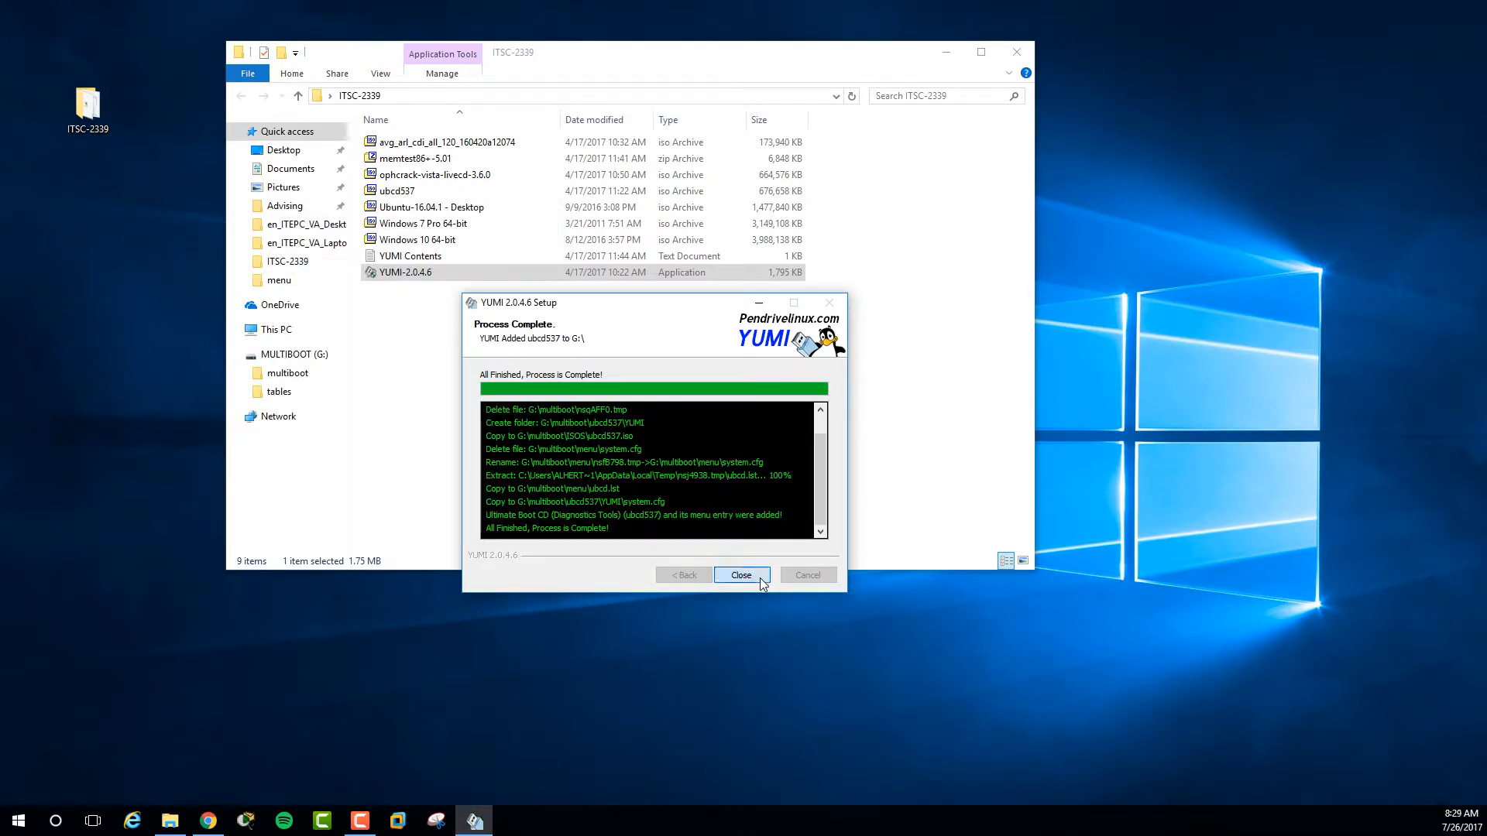
{"action": "left_click", "coordinate": [760, 578]}
{"action": "left_click", "coordinate": [749, 457]}
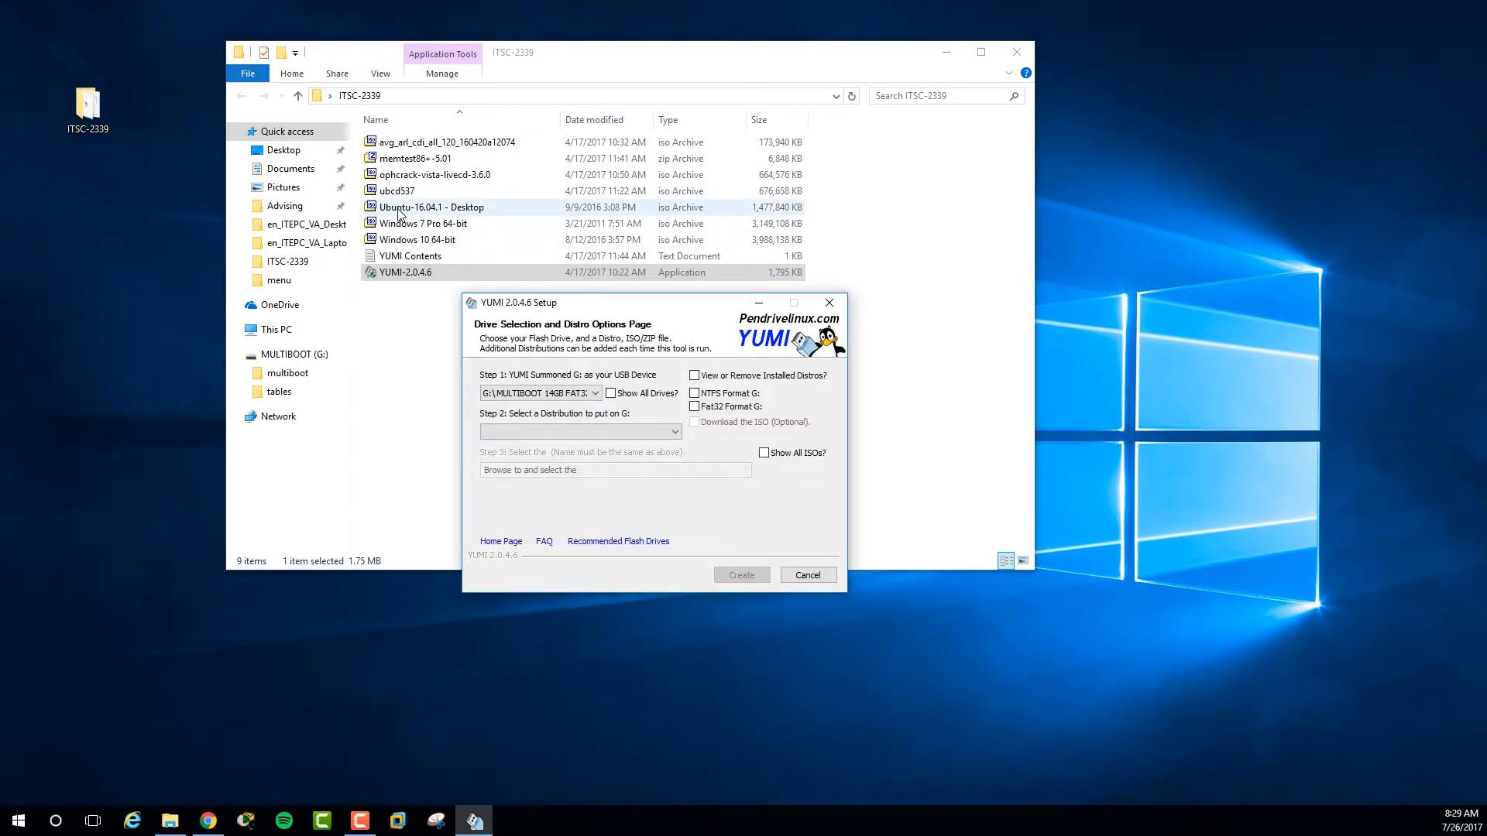
Select the G: MULTIBOOT drive and choose Ubuntu as the distribution.
{"action": "left_click", "coordinate": [596, 394]}
{"action": "left_click", "coordinate": [598, 407]}
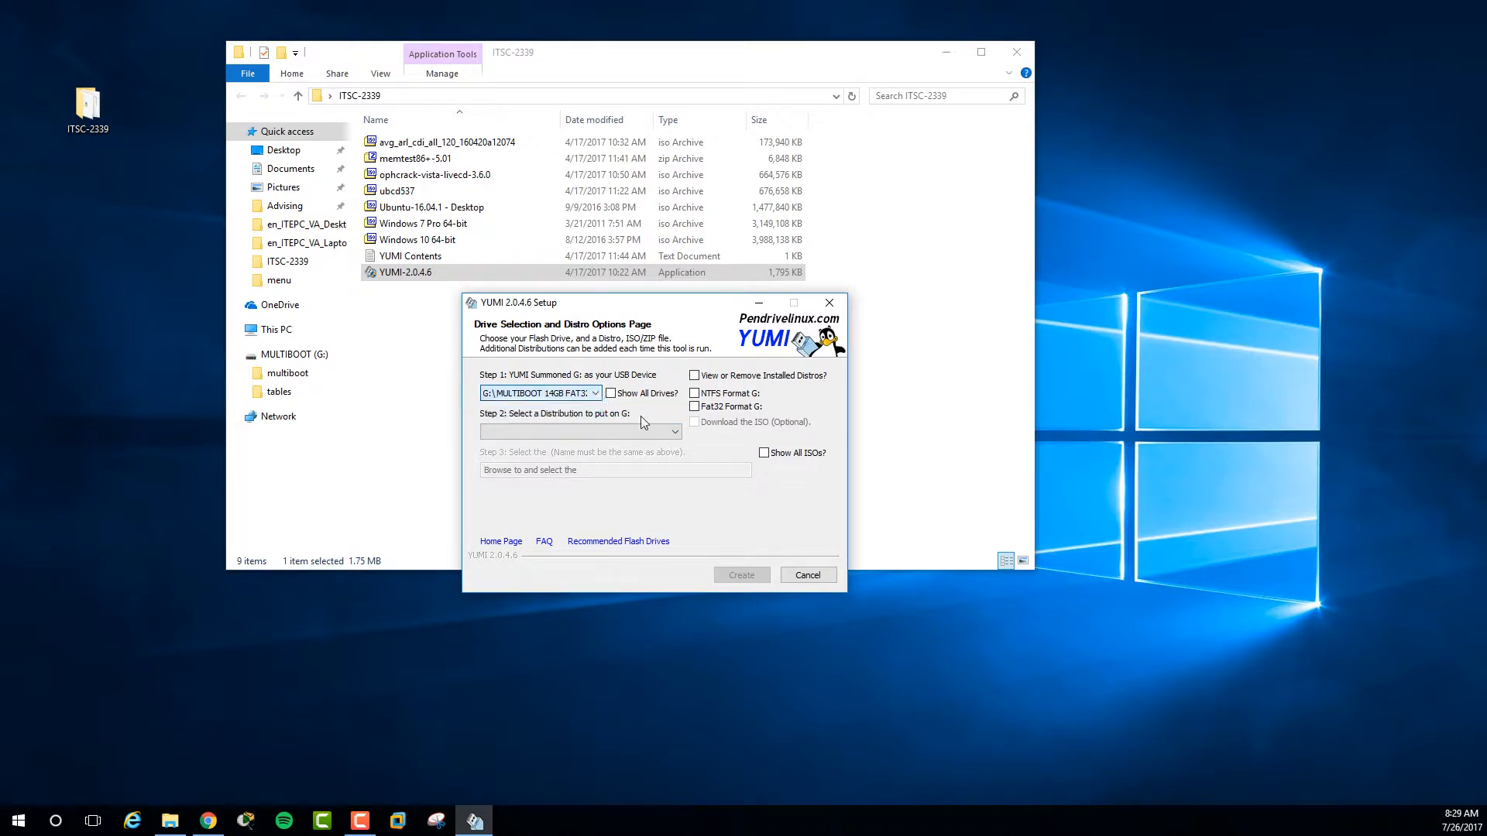
{"action": "left_click", "coordinate": [675, 431]}
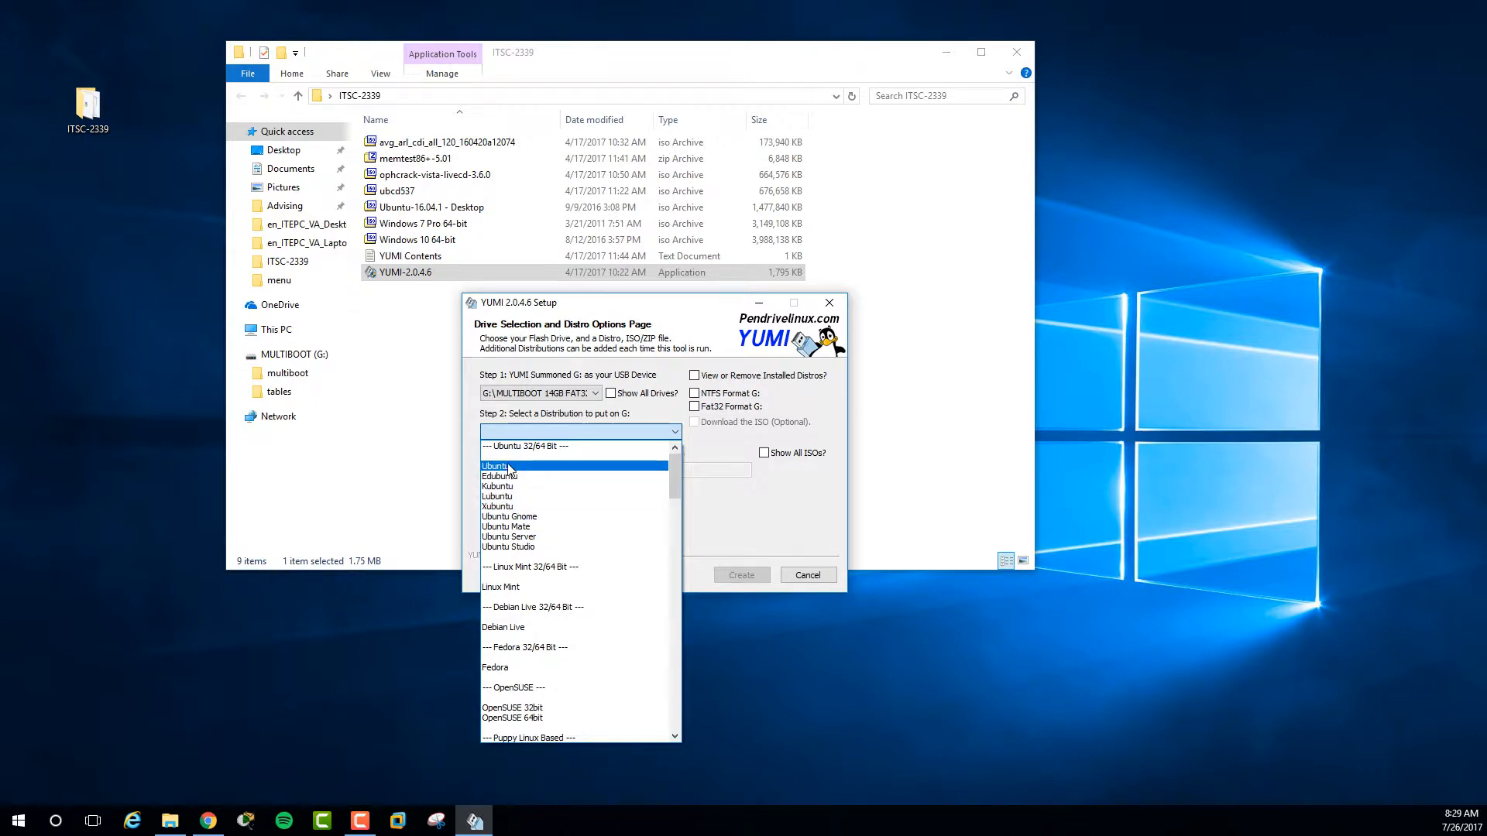
{"action": "left_click", "coordinate": [503, 468]}
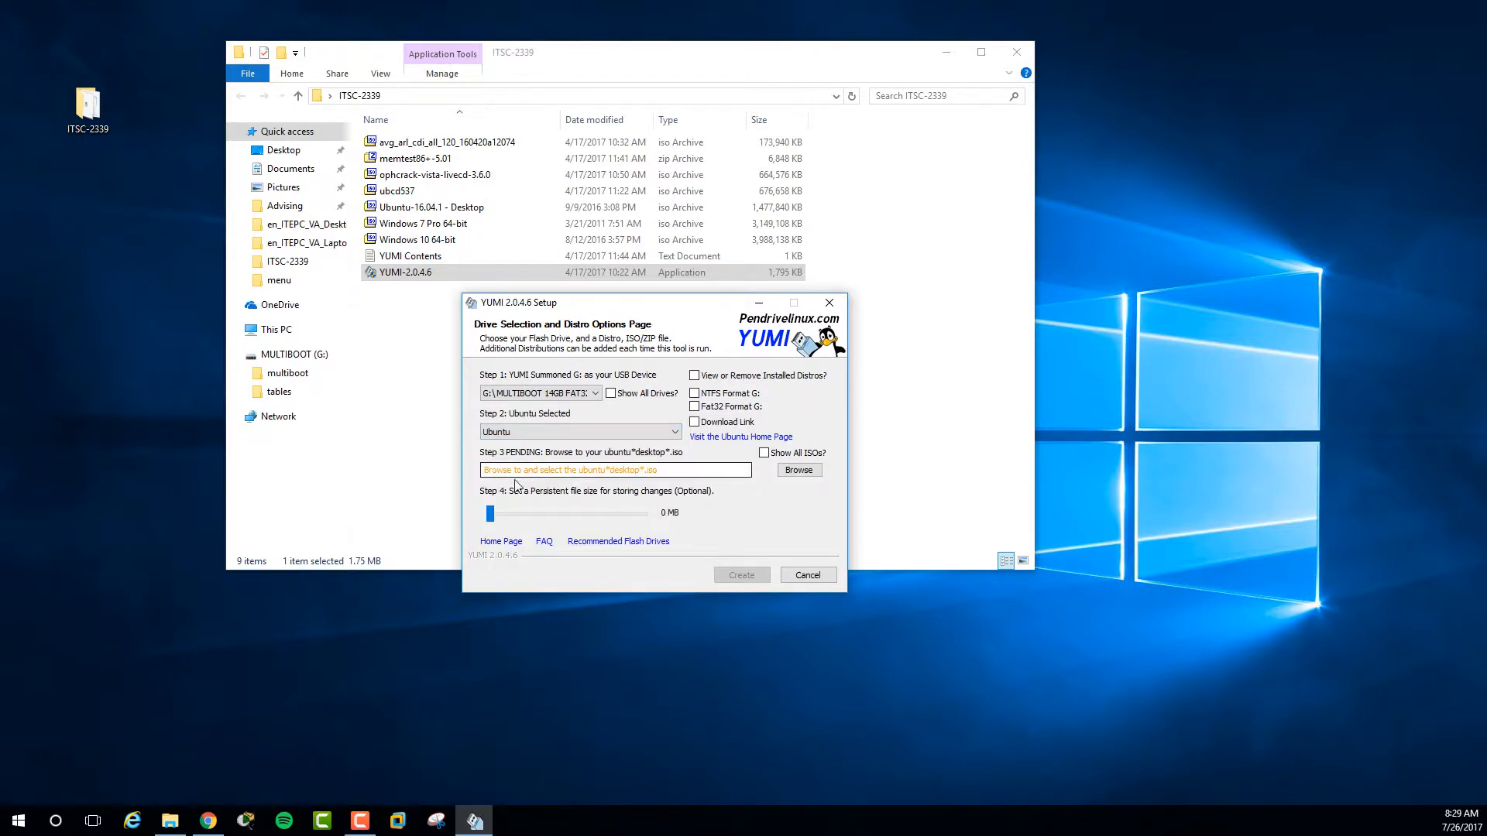
Install Ubuntu from the Ubuntu-16.04.1 - Desktop ISO on drive G: and continue to adding another distribution.
{"action": "left_click", "coordinate": [799, 472]}
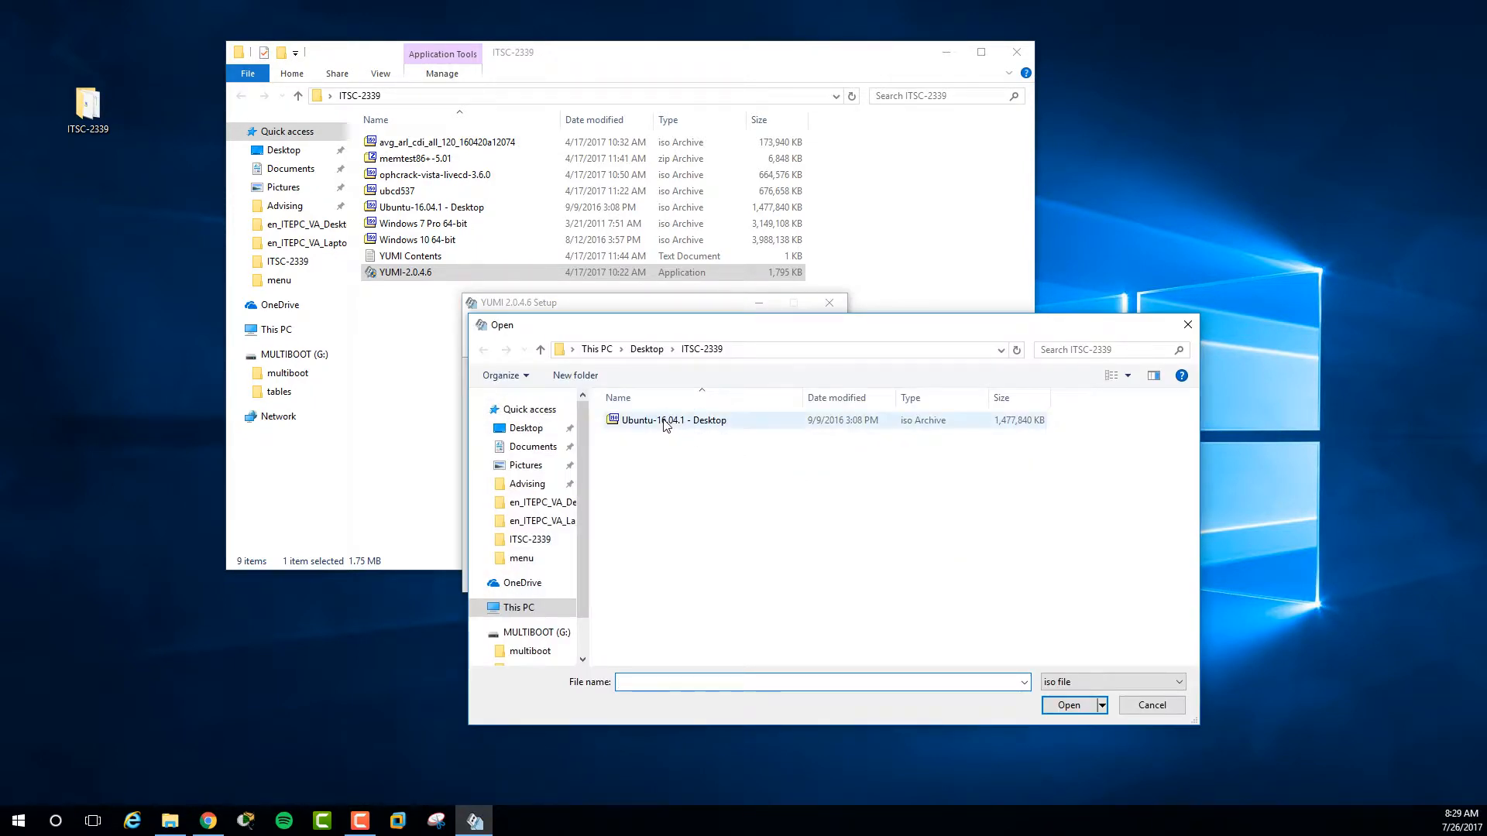
{"action": "left_click", "coordinate": [666, 422]}
{"action": "left_click", "coordinate": [1075, 706]}
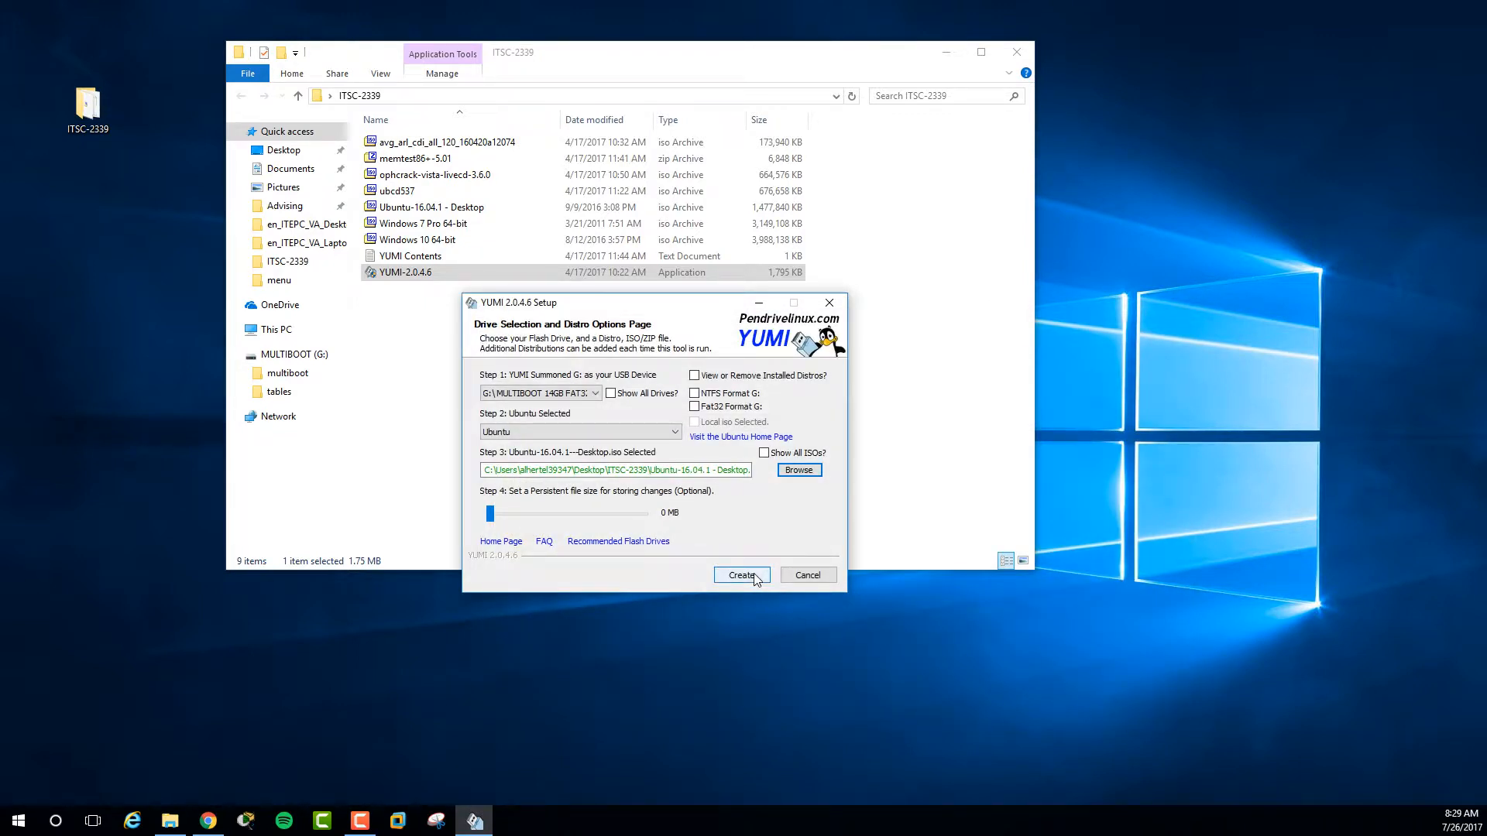
{"action": "left_click", "coordinate": [754, 577]}
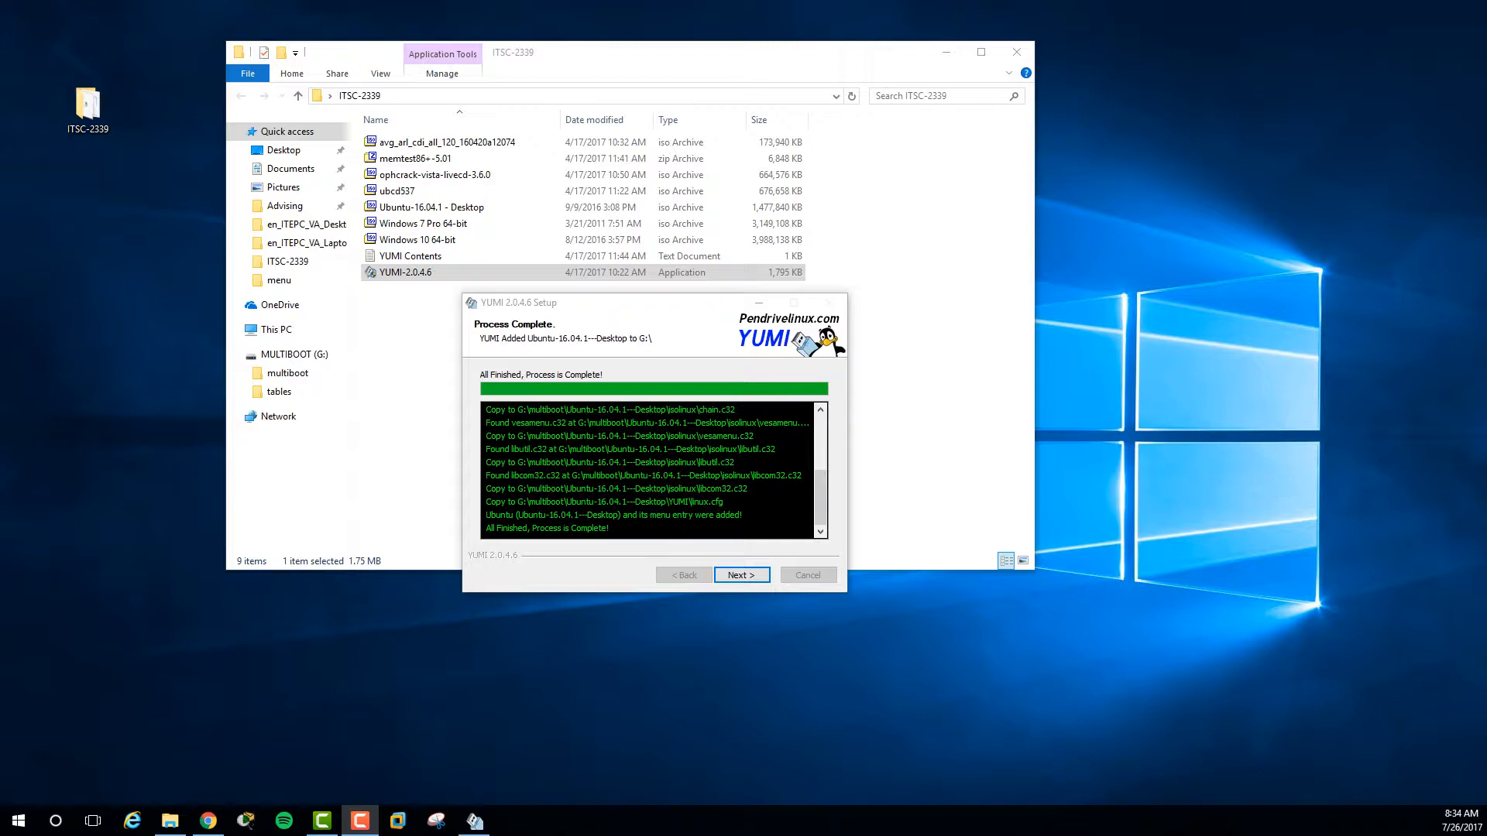
{"action": "left_click", "coordinate": [748, 579]}
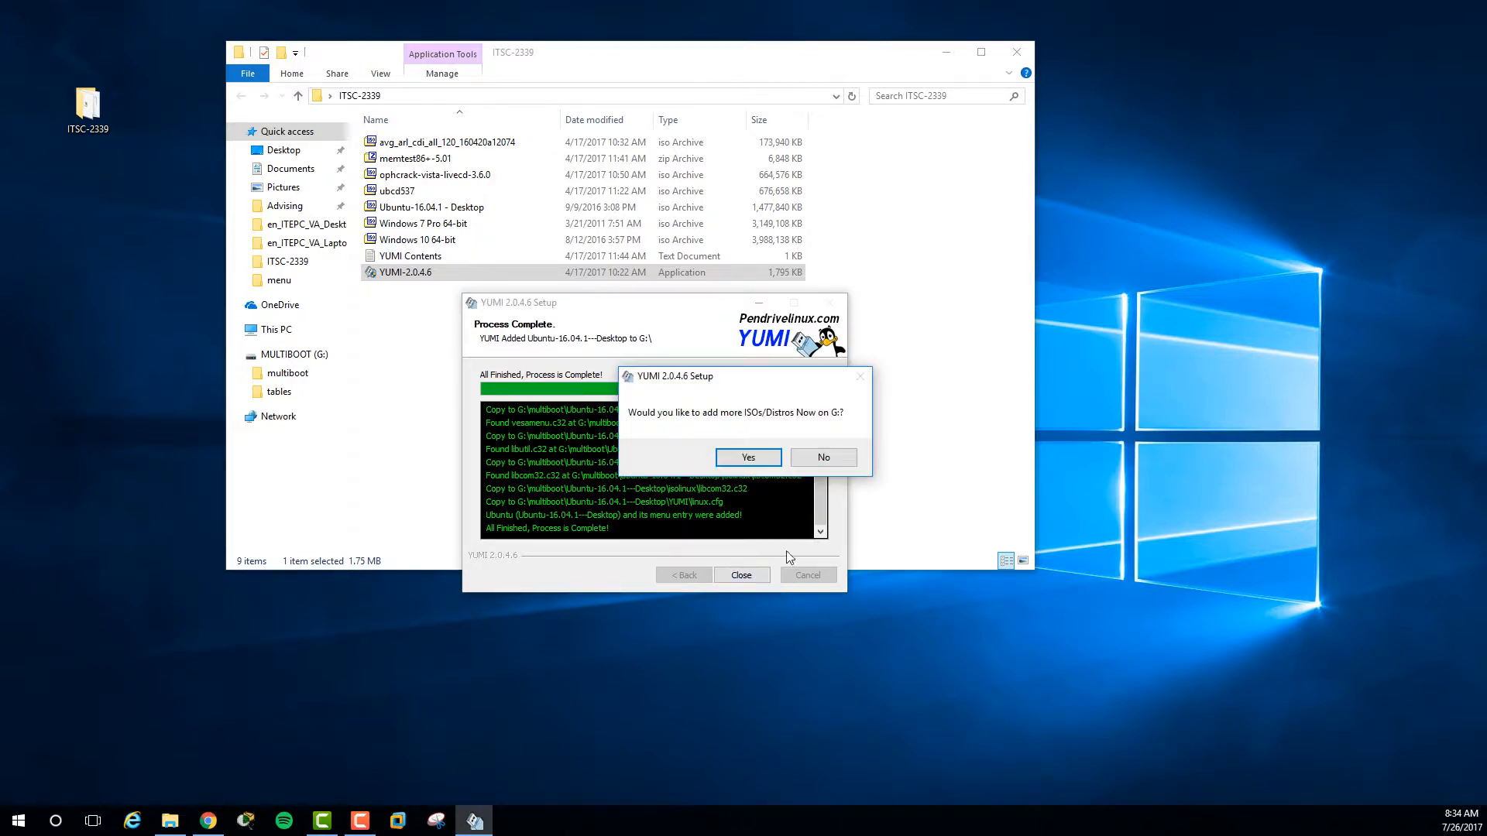
{"action": "left_click", "coordinate": [773, 455]}
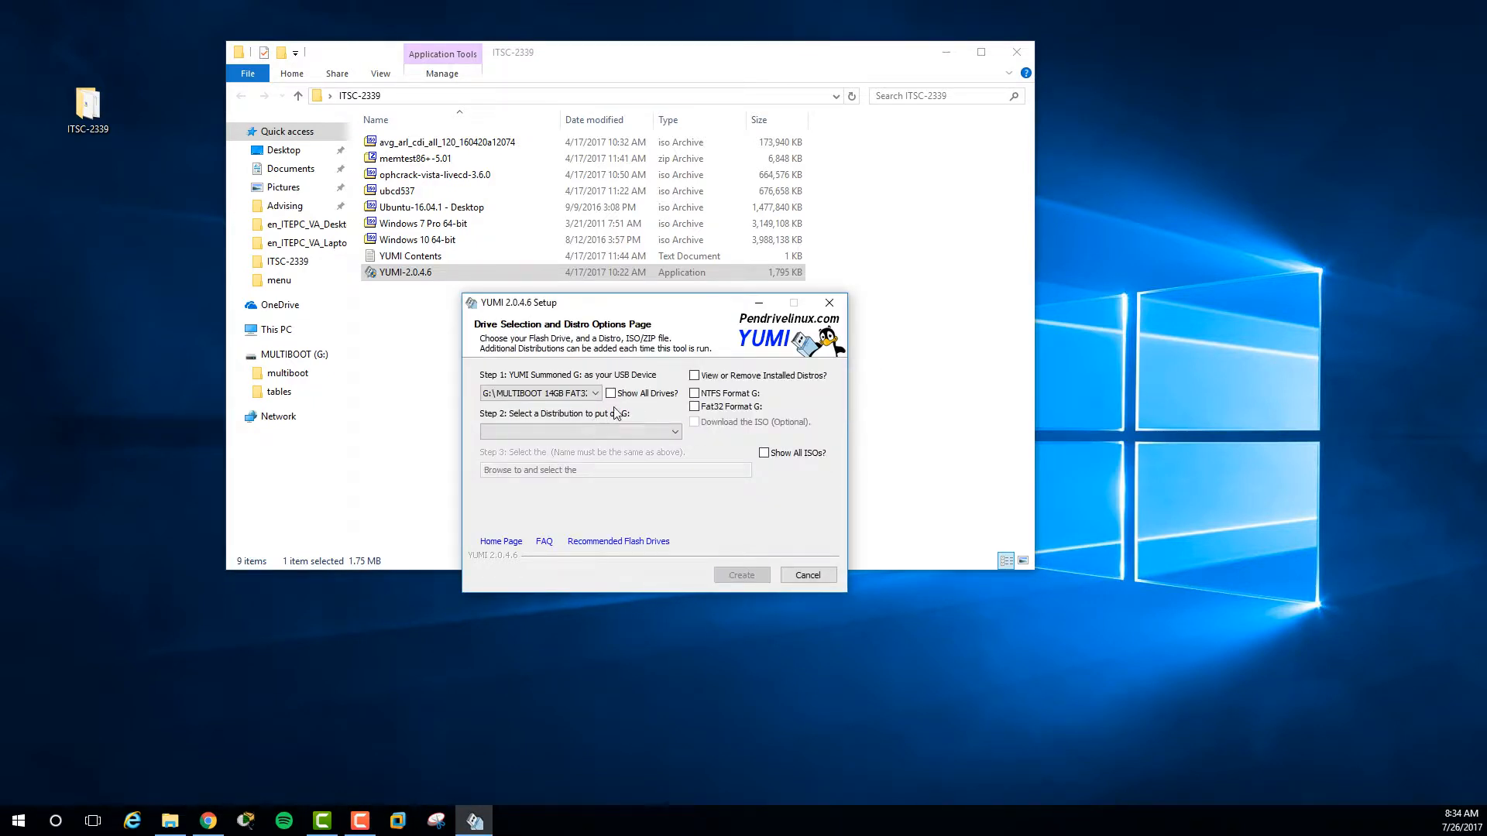
Choose Single Windows Vista/7/8/10 Installer as the distribution to put on drive G:.
{"action": "left_click", "coordinate": [674, 431]}
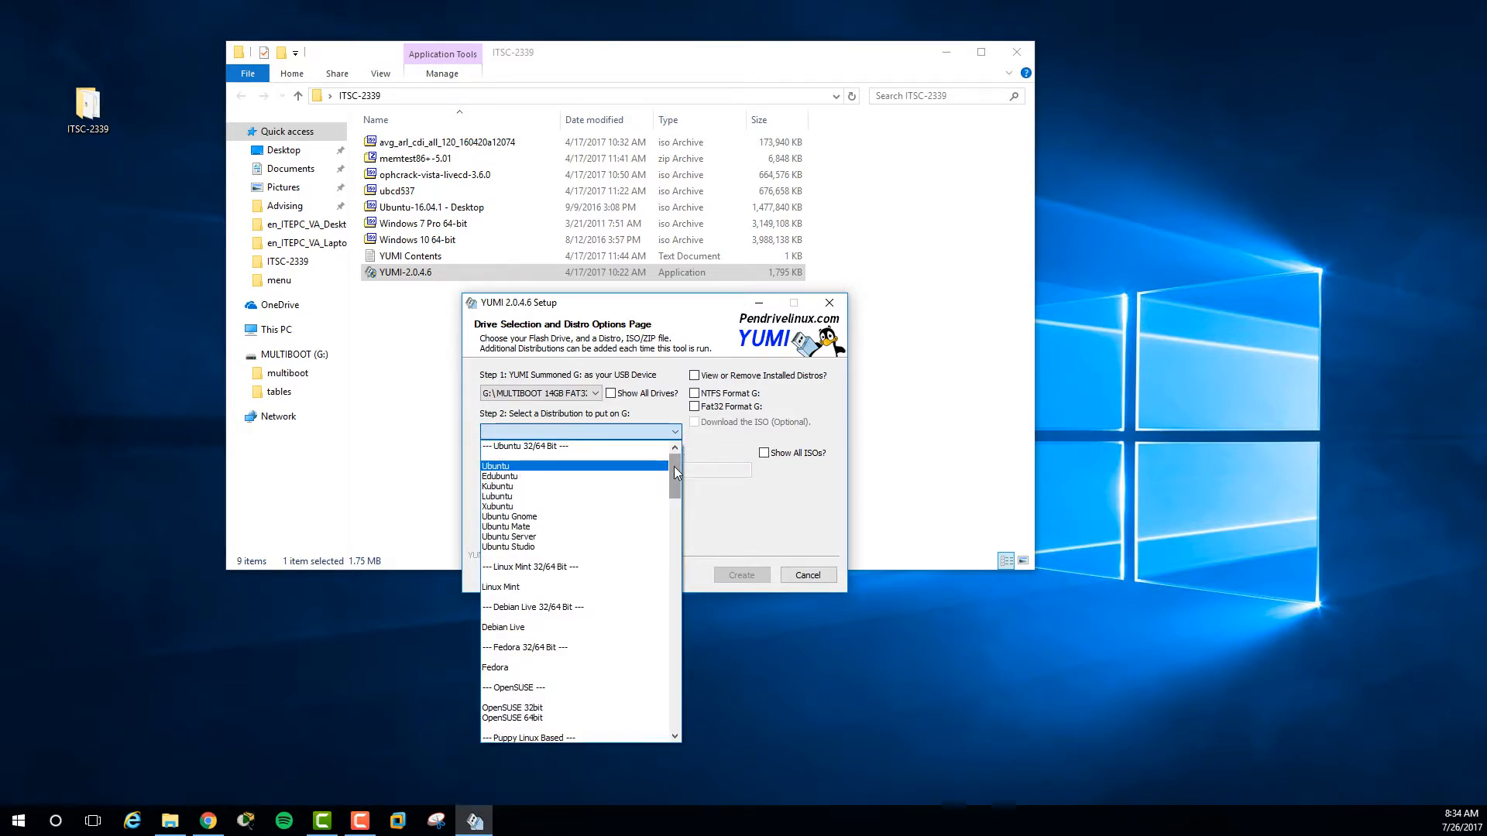
{"action": "left_click_drag", "start_coordinate": [674, 466], "coordinate": [636, 722]}
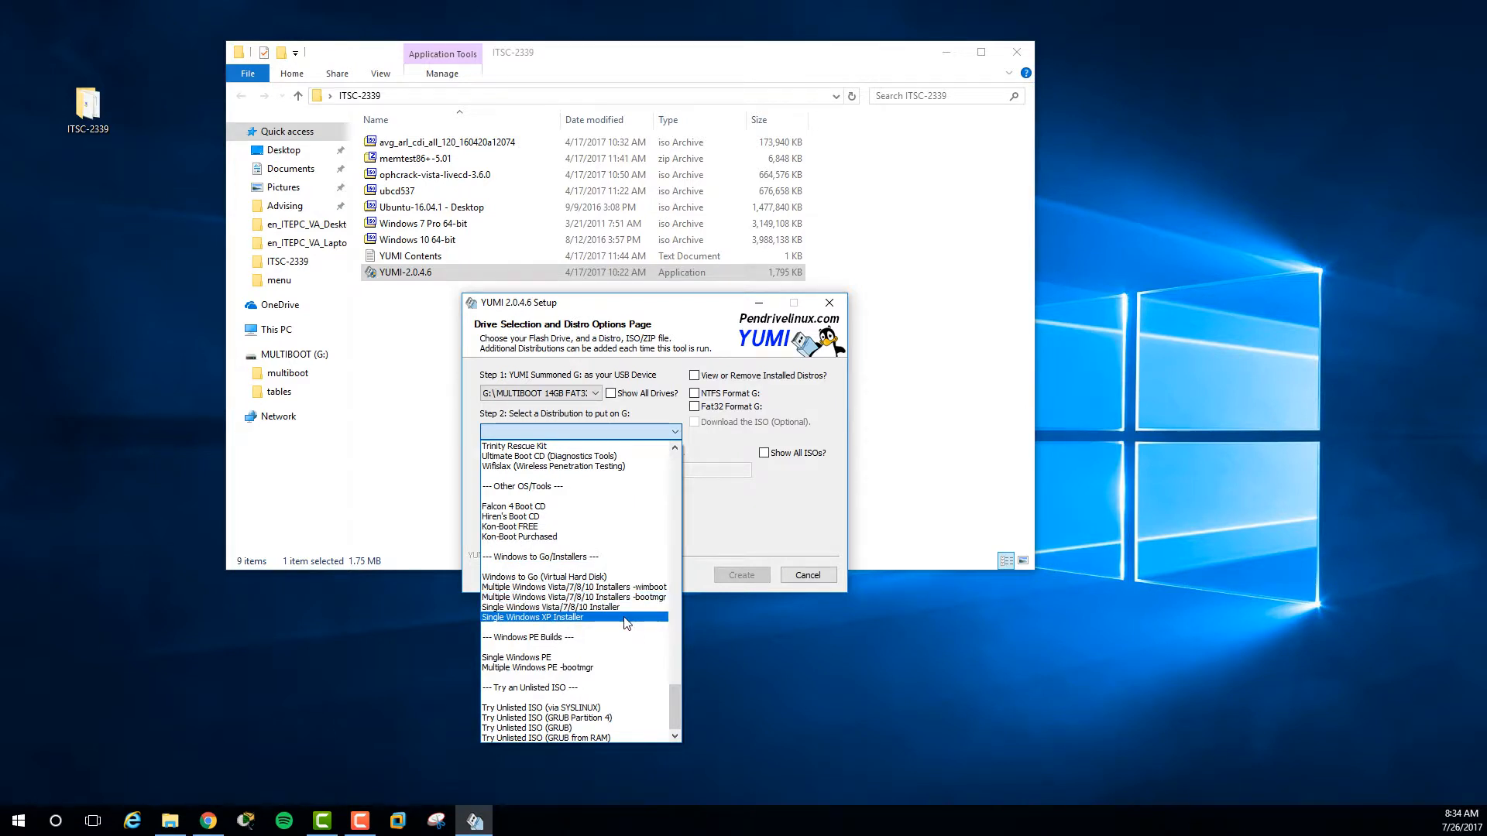
{"action": "left_click", "coordinate": [585, 607]}
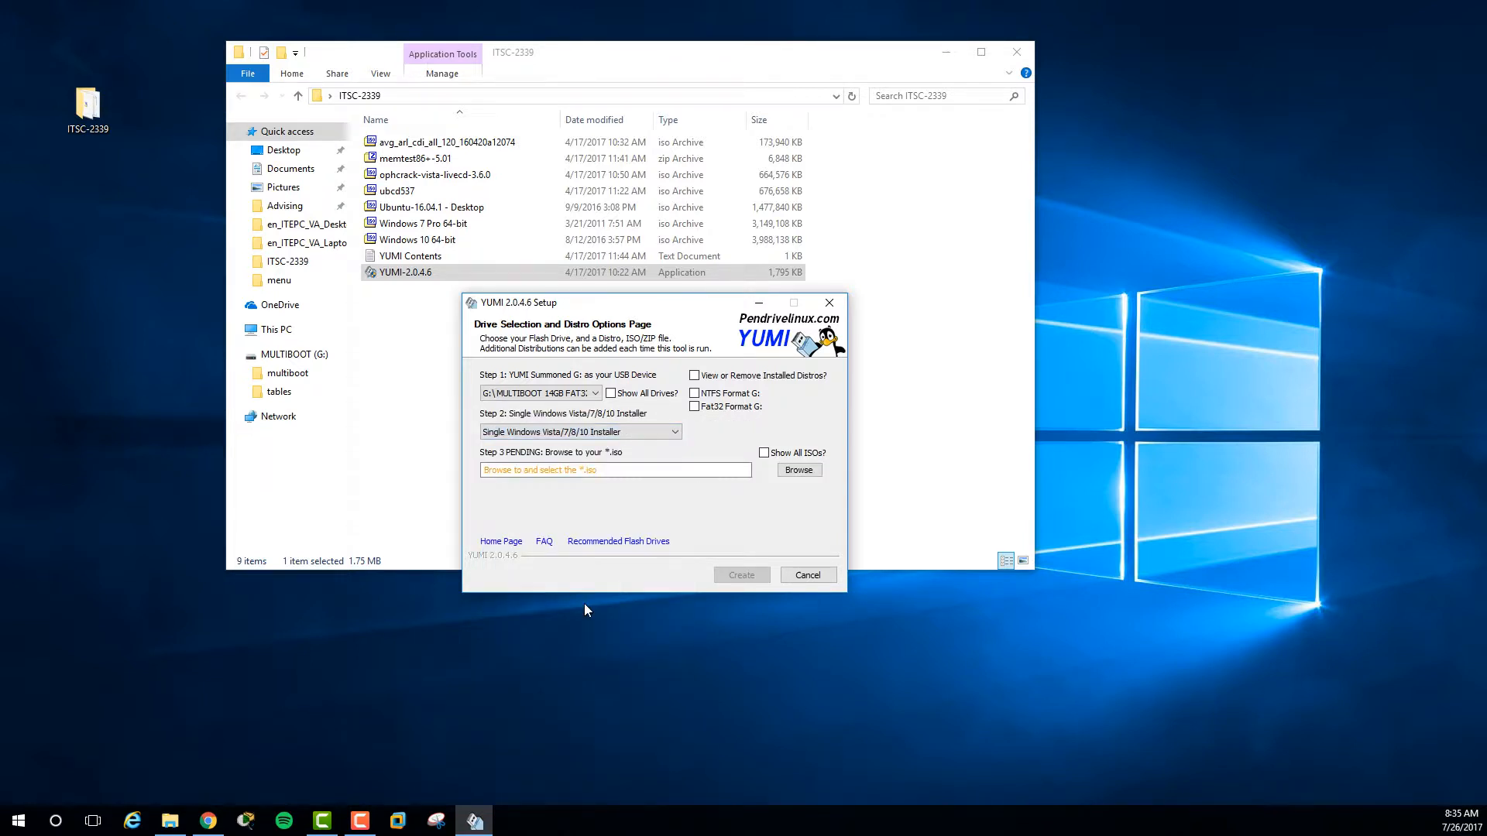
Install the Windows 7 Pro 64-bit ISO on drive G: and continue to adding another distribution.
{"action": "left_click", "coordinate": [798, 471]}
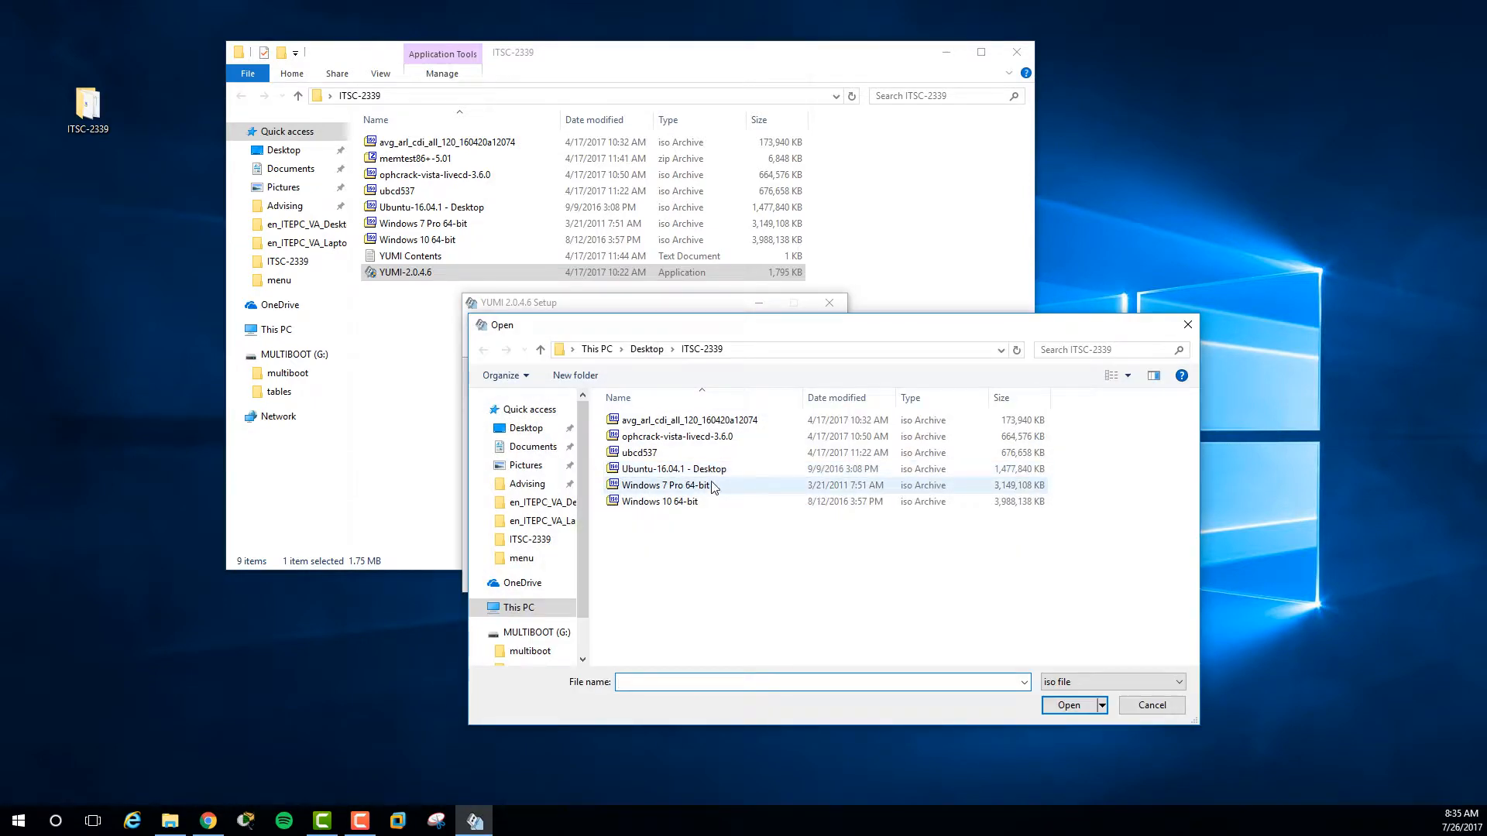
{"action": "left_click", "coordinate": [684, 487]}
{"action": "left_click", "coordinate": [1069, 705]}
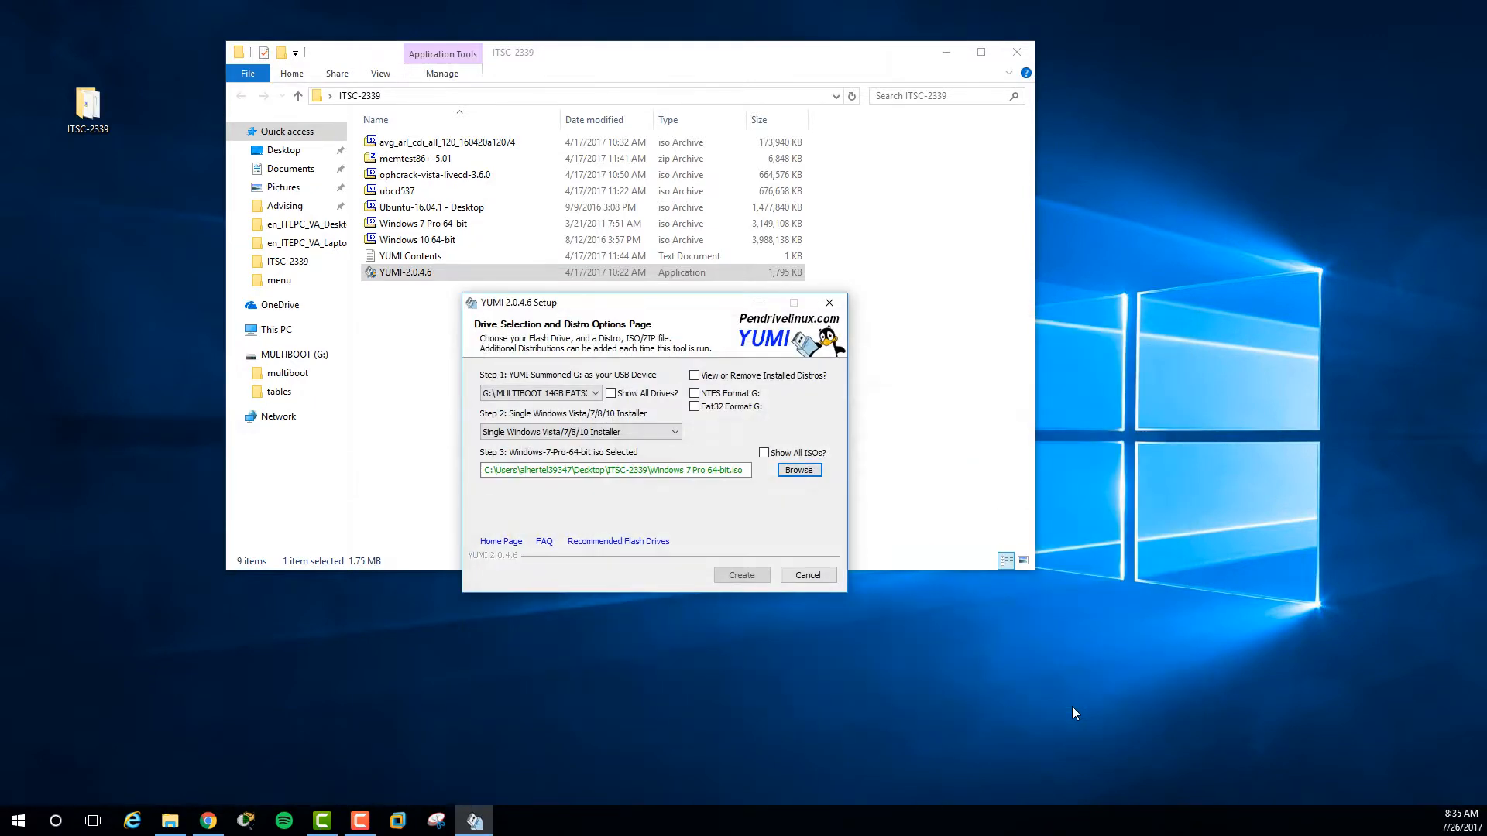
{"action": "left_click", "coordinate": [752, 573]}
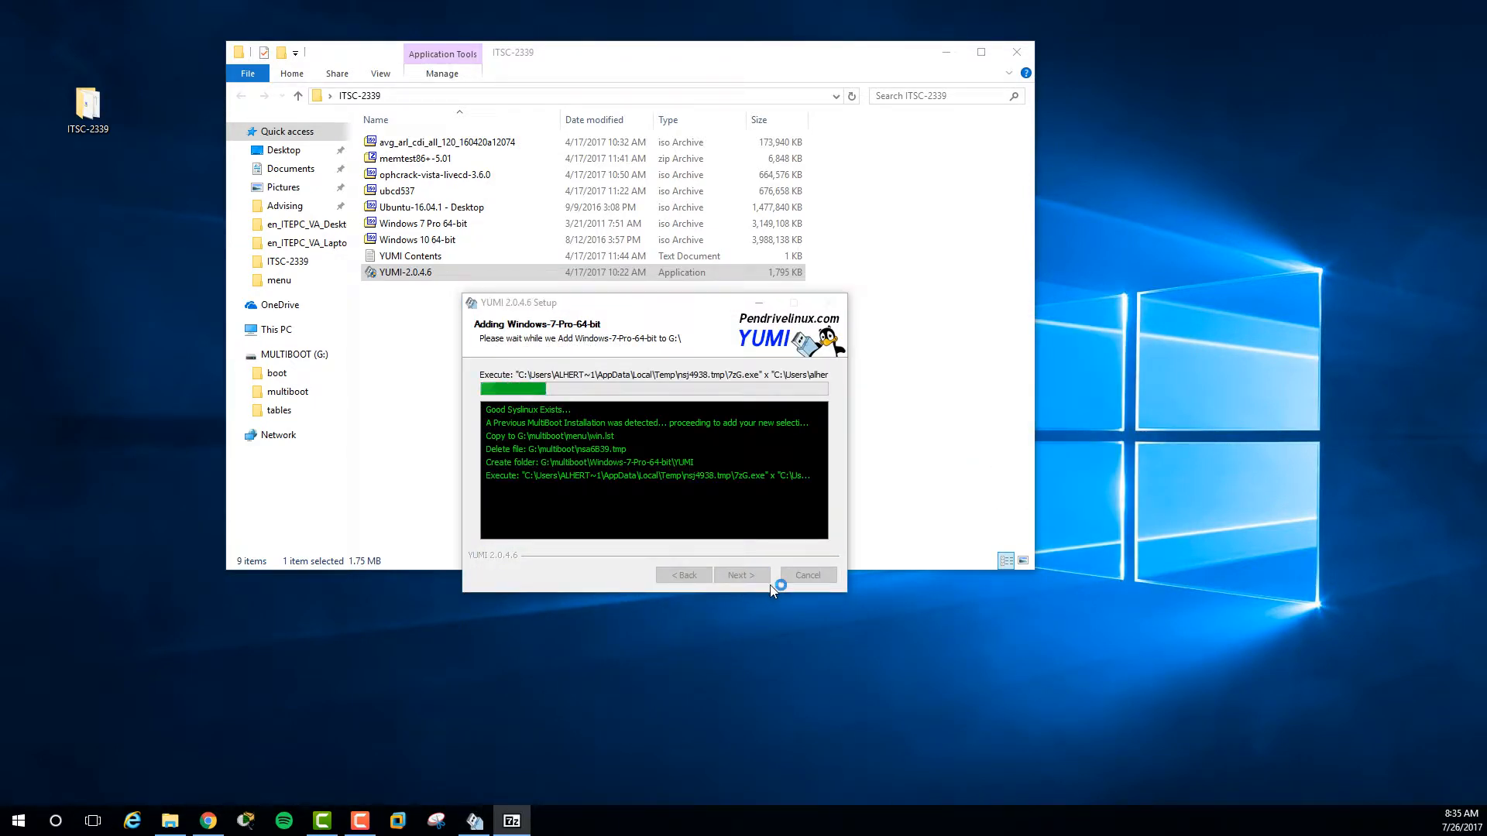
{"action": "left_click_drag", "start_coordinate": [0, 296], "coordinate": [1127, 277]}
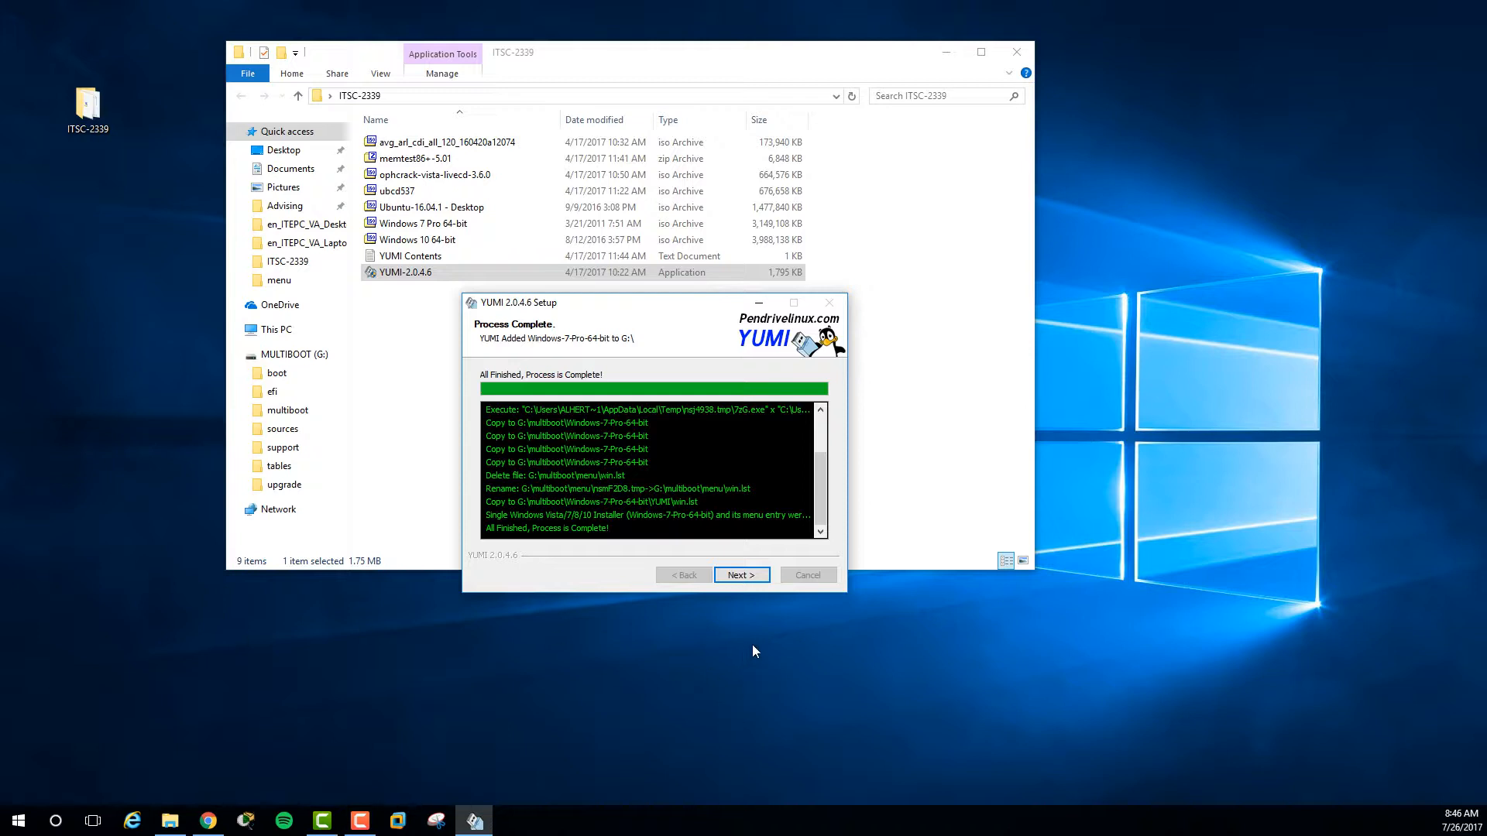
{"action": "left_click", "coordinate": [760, 578]}
{"action": "left_click", "coordinate": [756, 462]}
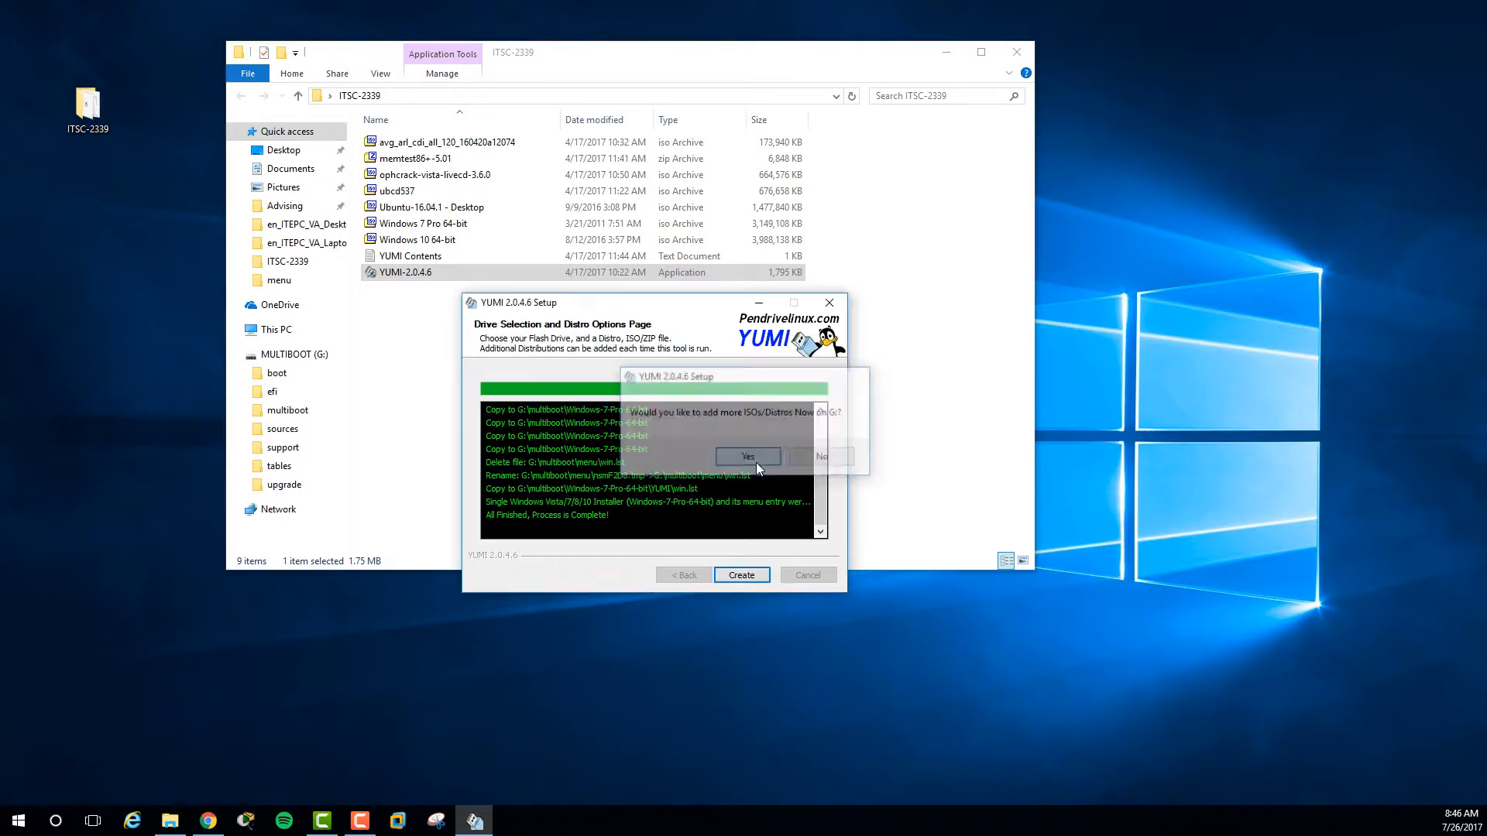
Choose Single Windows Vista/7/8/10 Installer again as the distribution for another Windows image on drive G:.
{"action": "left_click", "coordinate": [675, 434]}
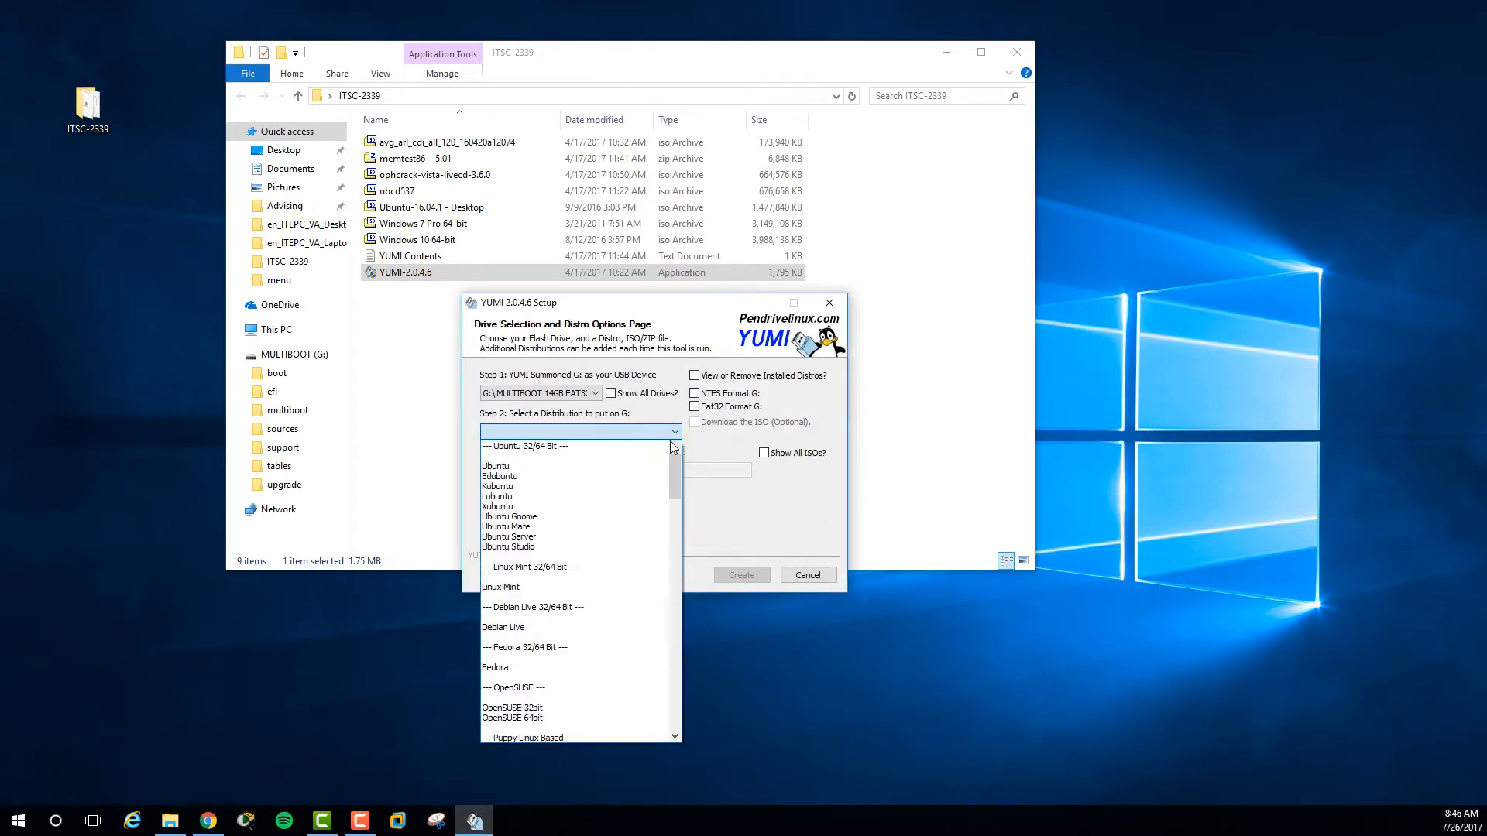
{"action": "scroll", "coordinate": [672, 475], "scroll_direction": "down", "scroll_amount": 3}
{"action": "left_click_drag", "start_coordinate": [674, 494], "coordinate": [673, 710]}
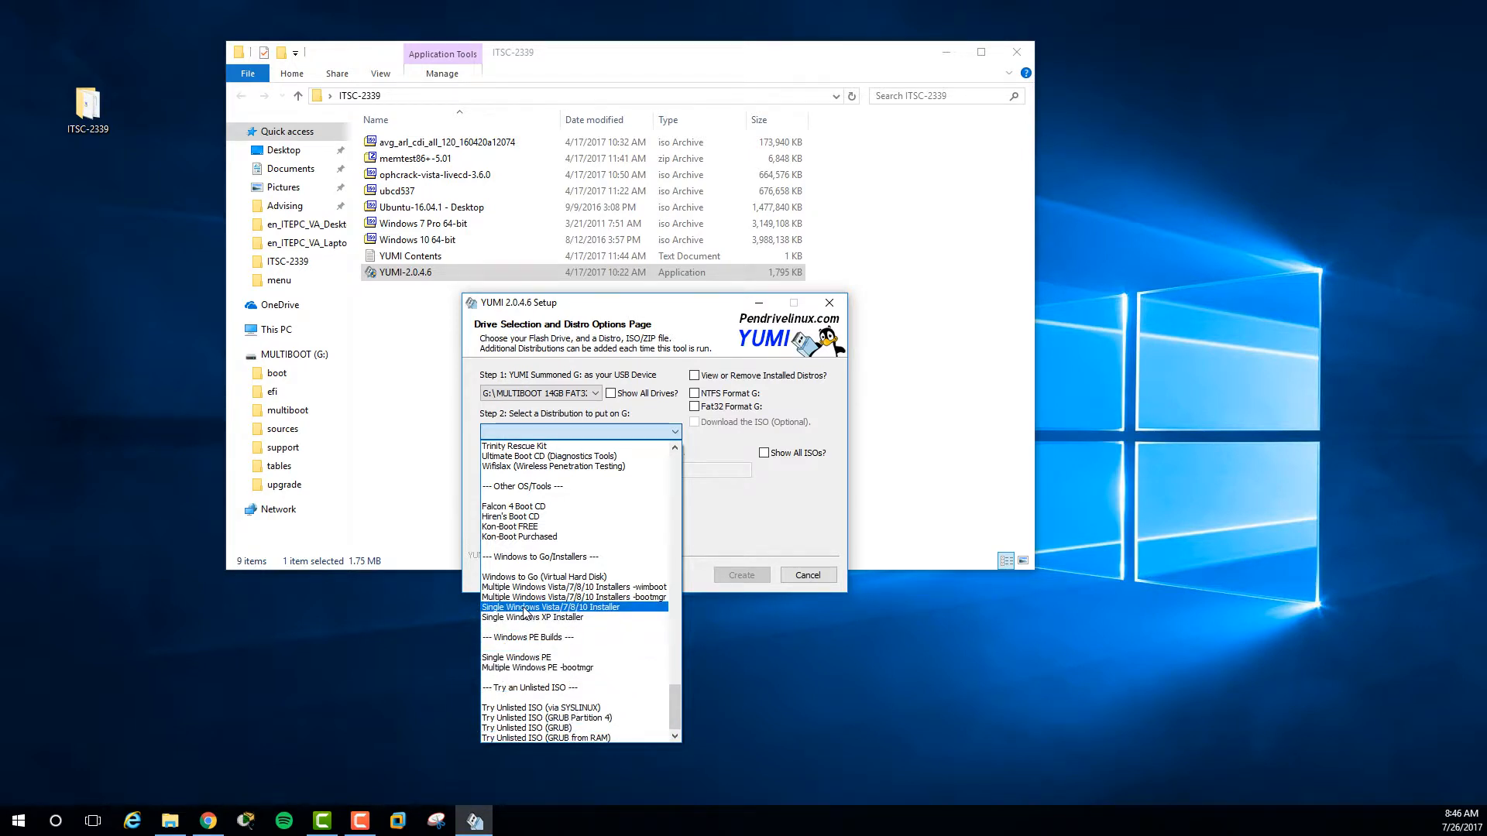
{"action": "left_click", "coordinate": [599, 609]}
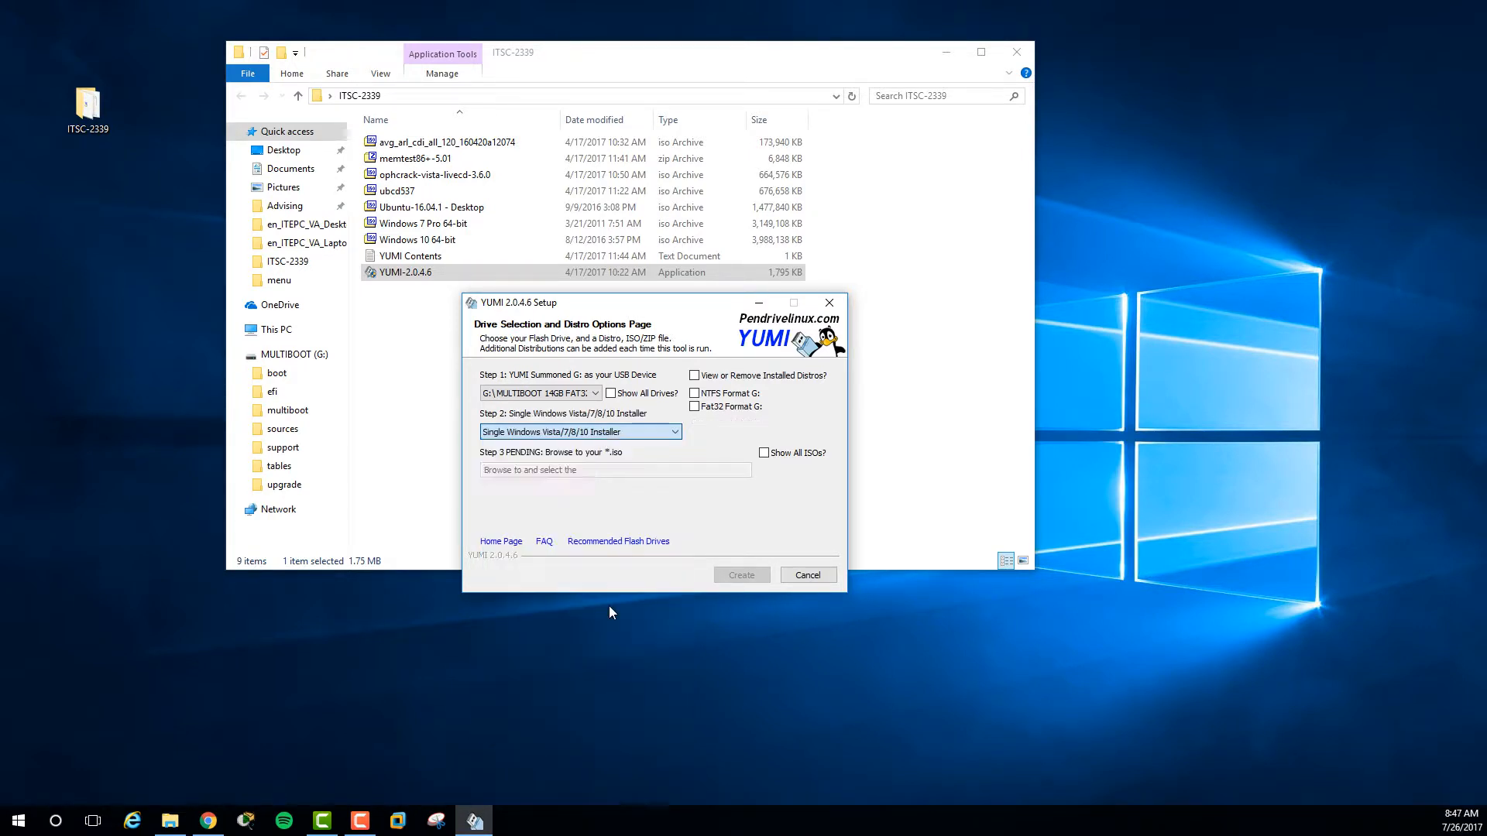
Install the Windows 10 64-bit ISO on drive G: and decline adding more ISOs or distributions.
{"action": "left_click", "coordinate": [805, 470]}
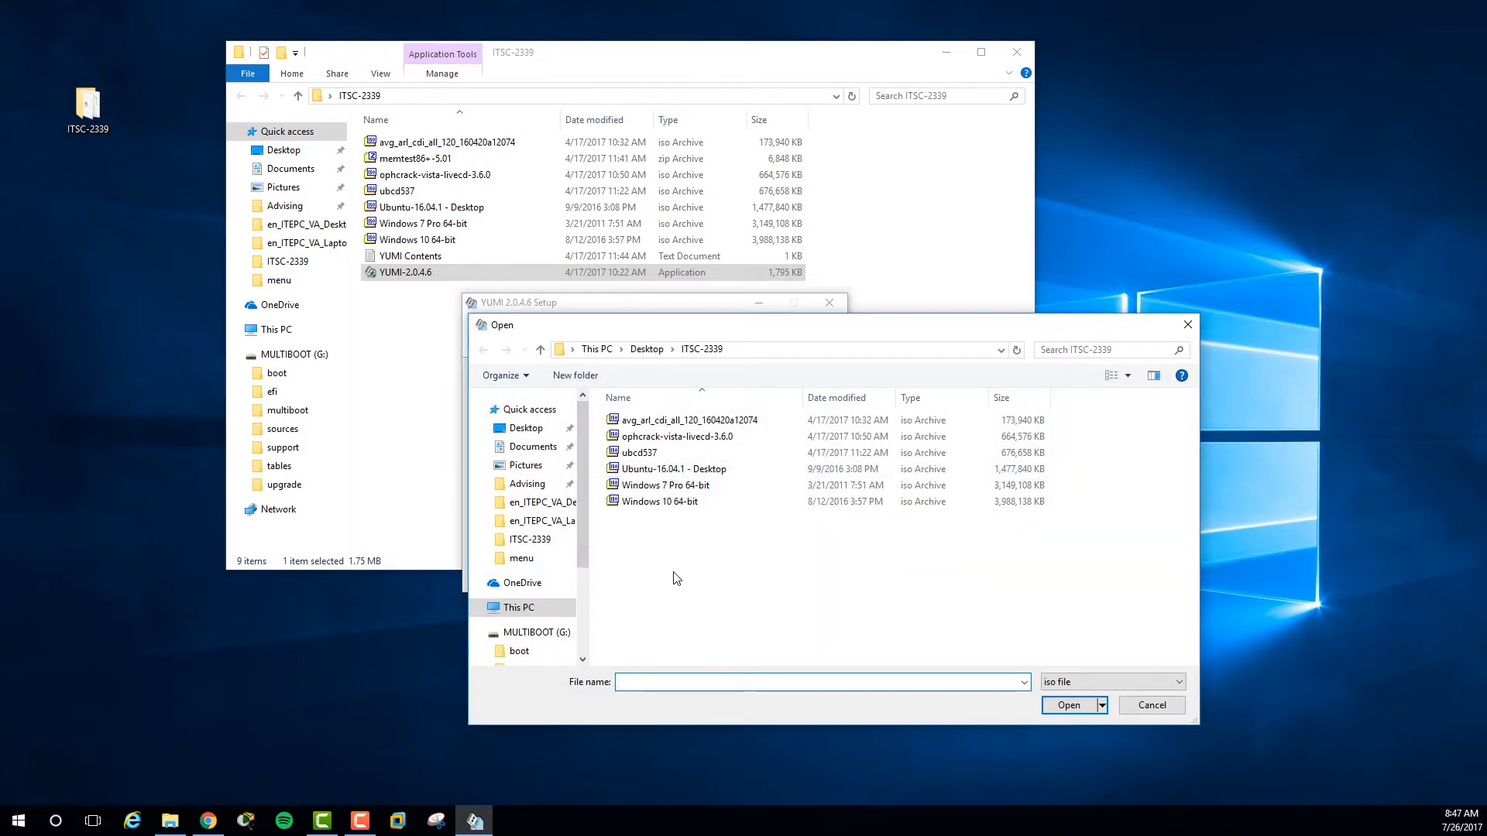
{"action": "left_click", "coordinate": [673, 502]}
{"action": "left_click", "coordinate": [1063, 707]}
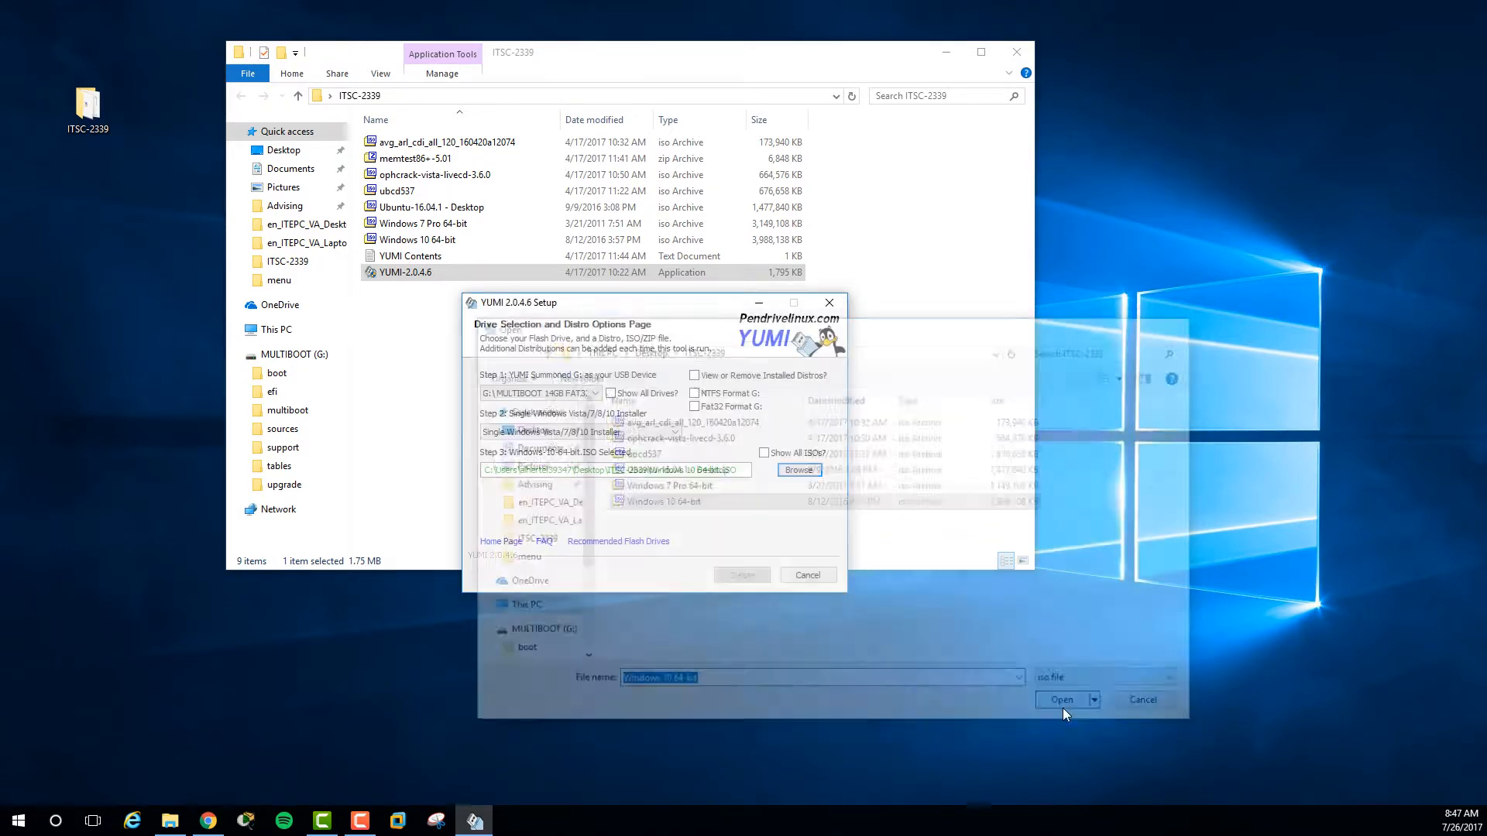
{"action": "left_click", "coordinate": [764, 578]}
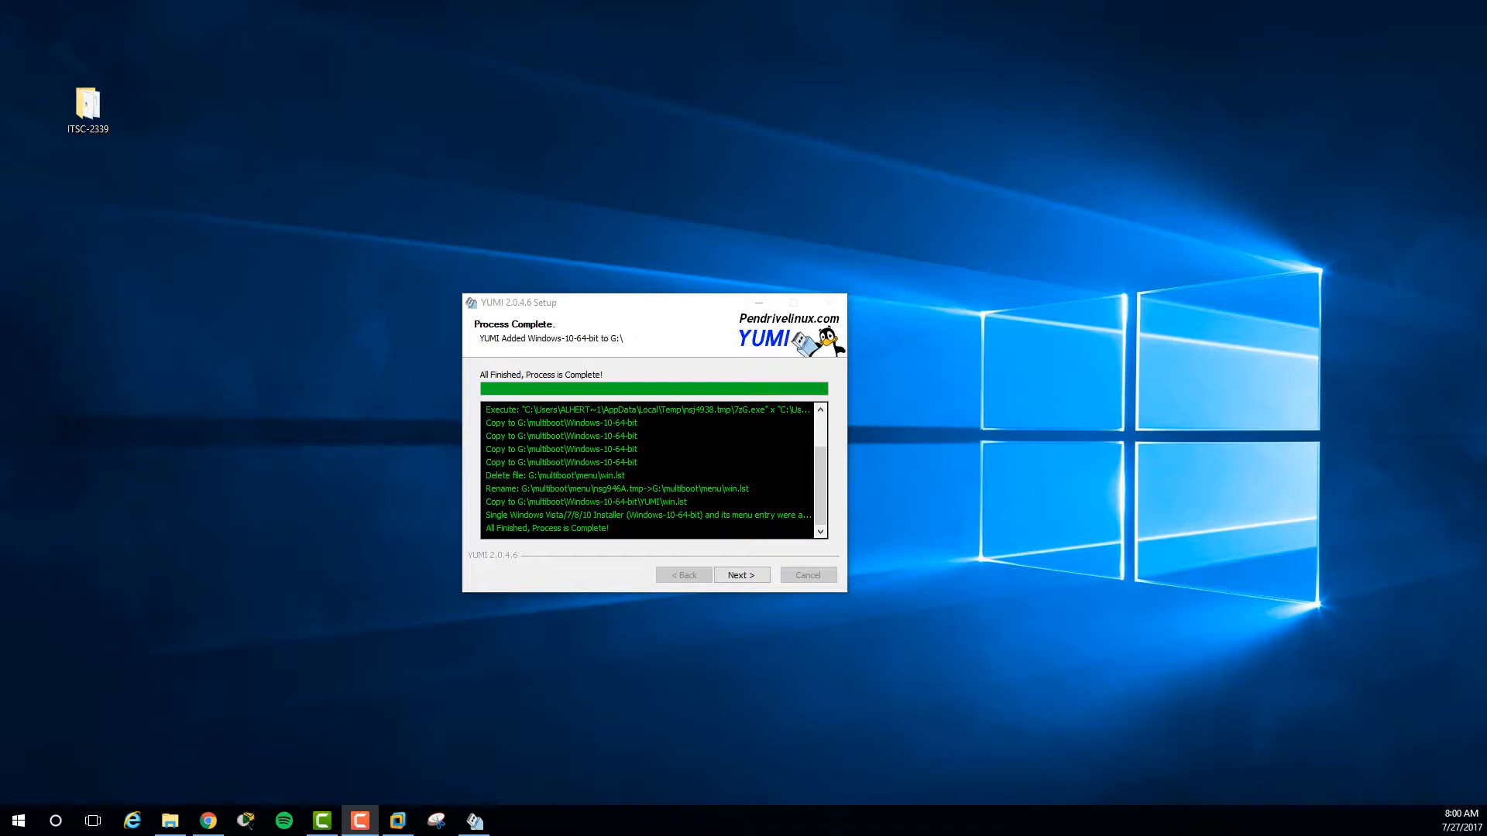
{"action": "left_click", "coordinate": [766, 579]}
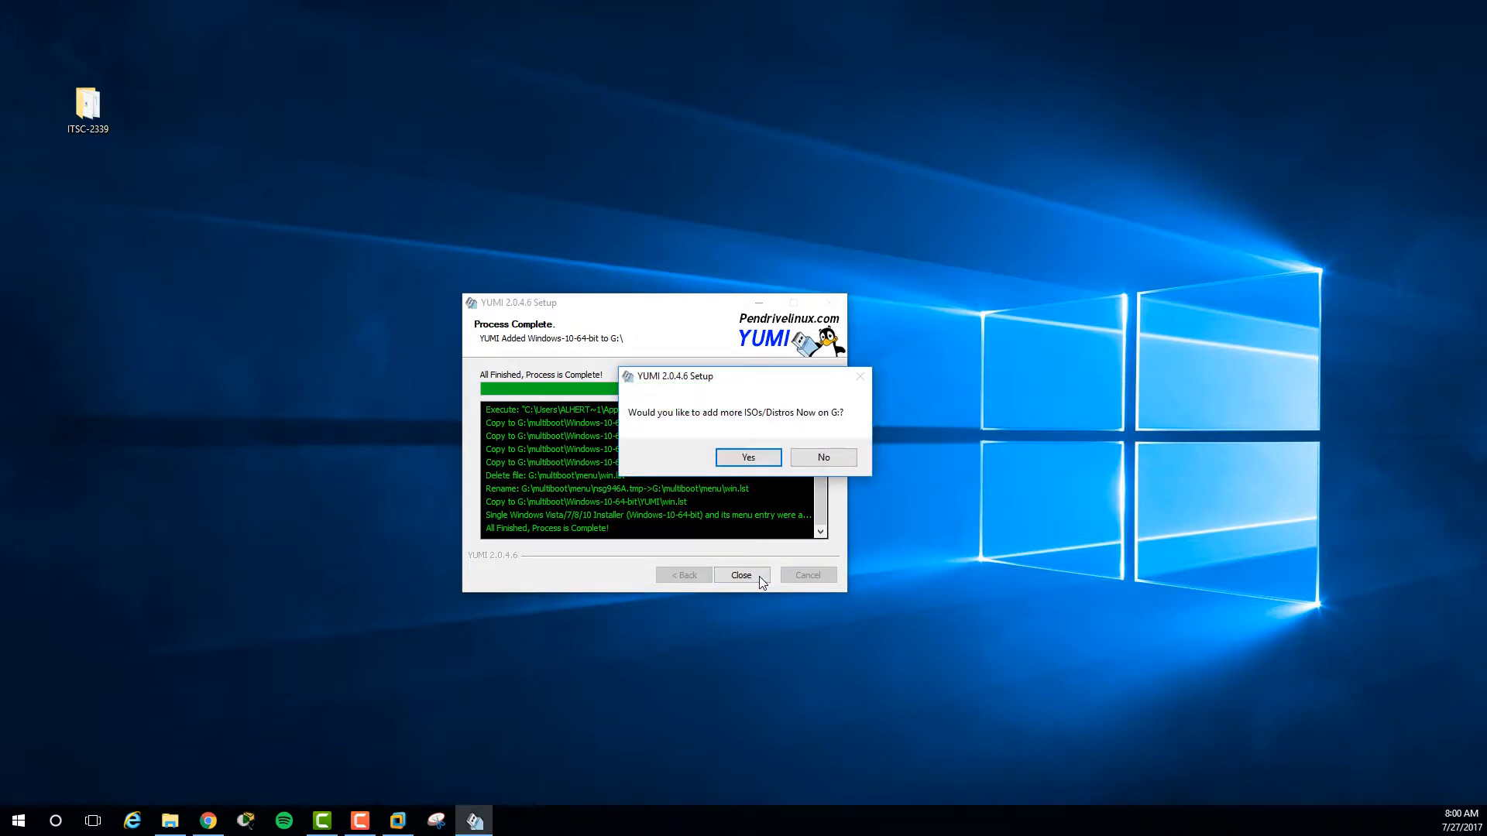
{"action": "left_click", "coordinate": [844, 462]}
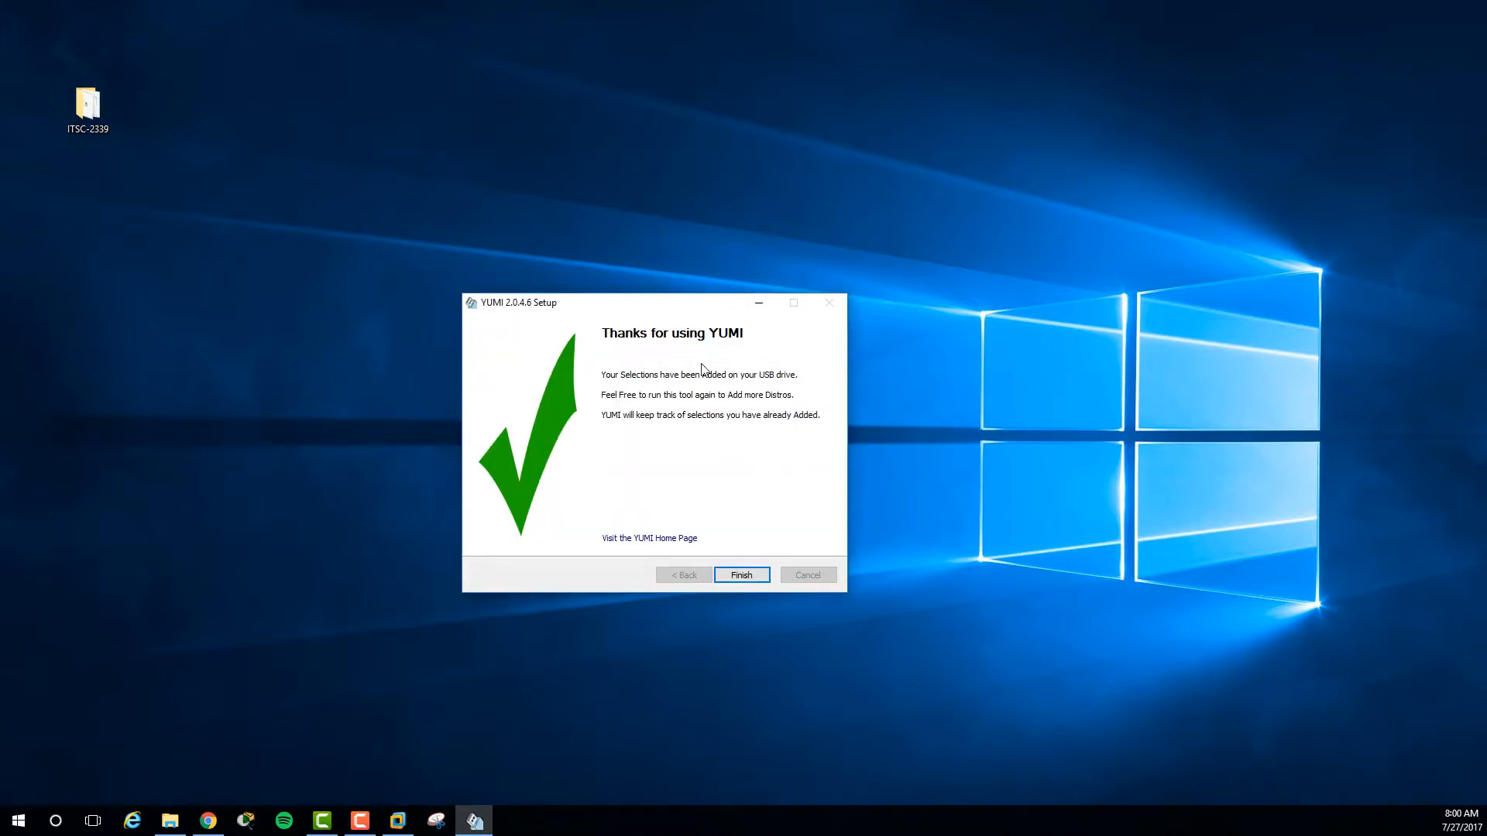
Finish the YUMI setup and open the multiboot folder on the MULTIBOOT (G:) drive.
{"action": "left_click", "coordinate": [759, 579]}
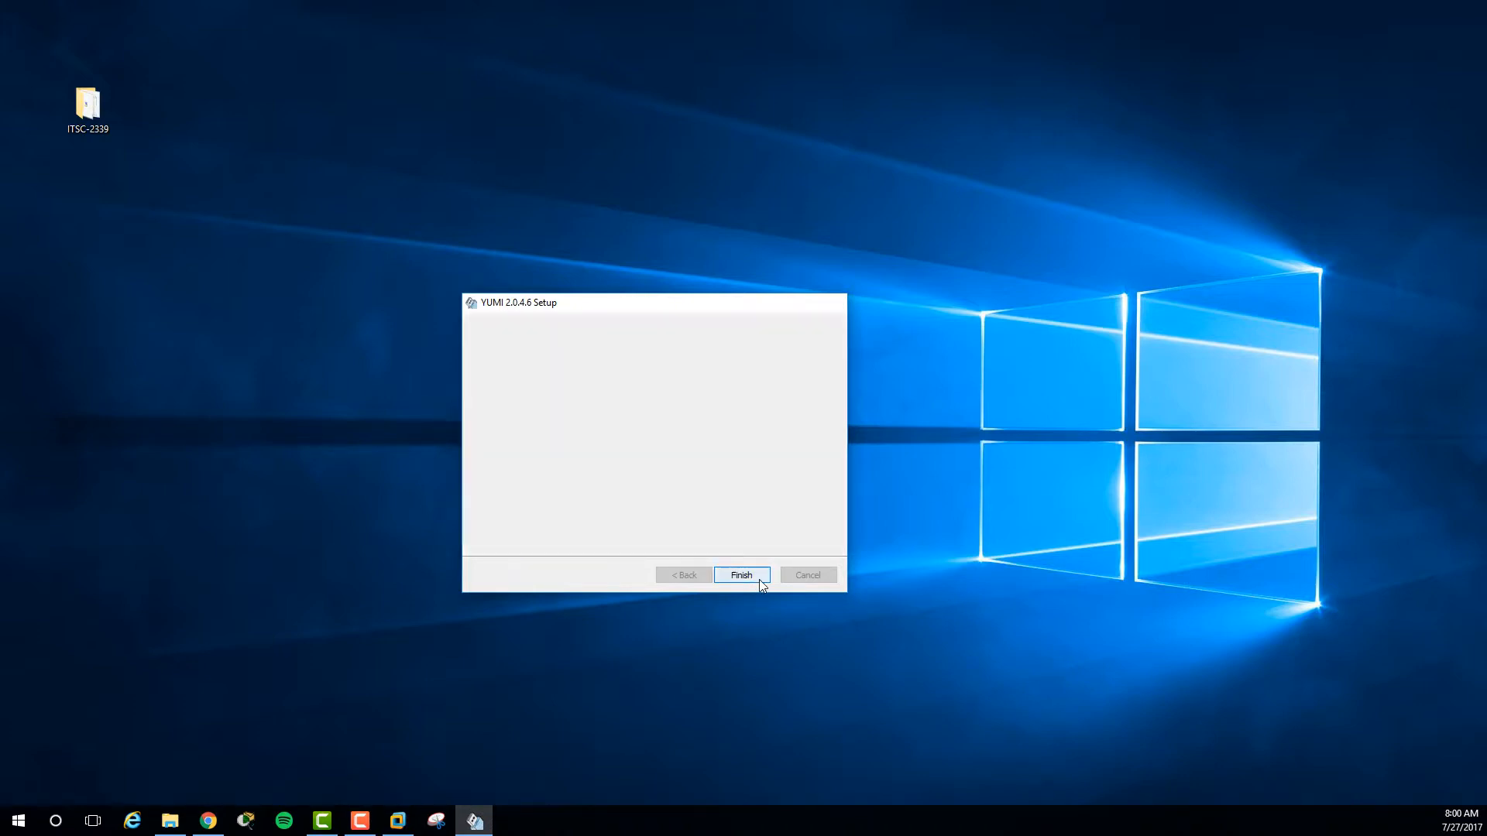
{"action": "left_click_drag", "start_coordinate": [419, 521], "coordinate": [701, 142]}
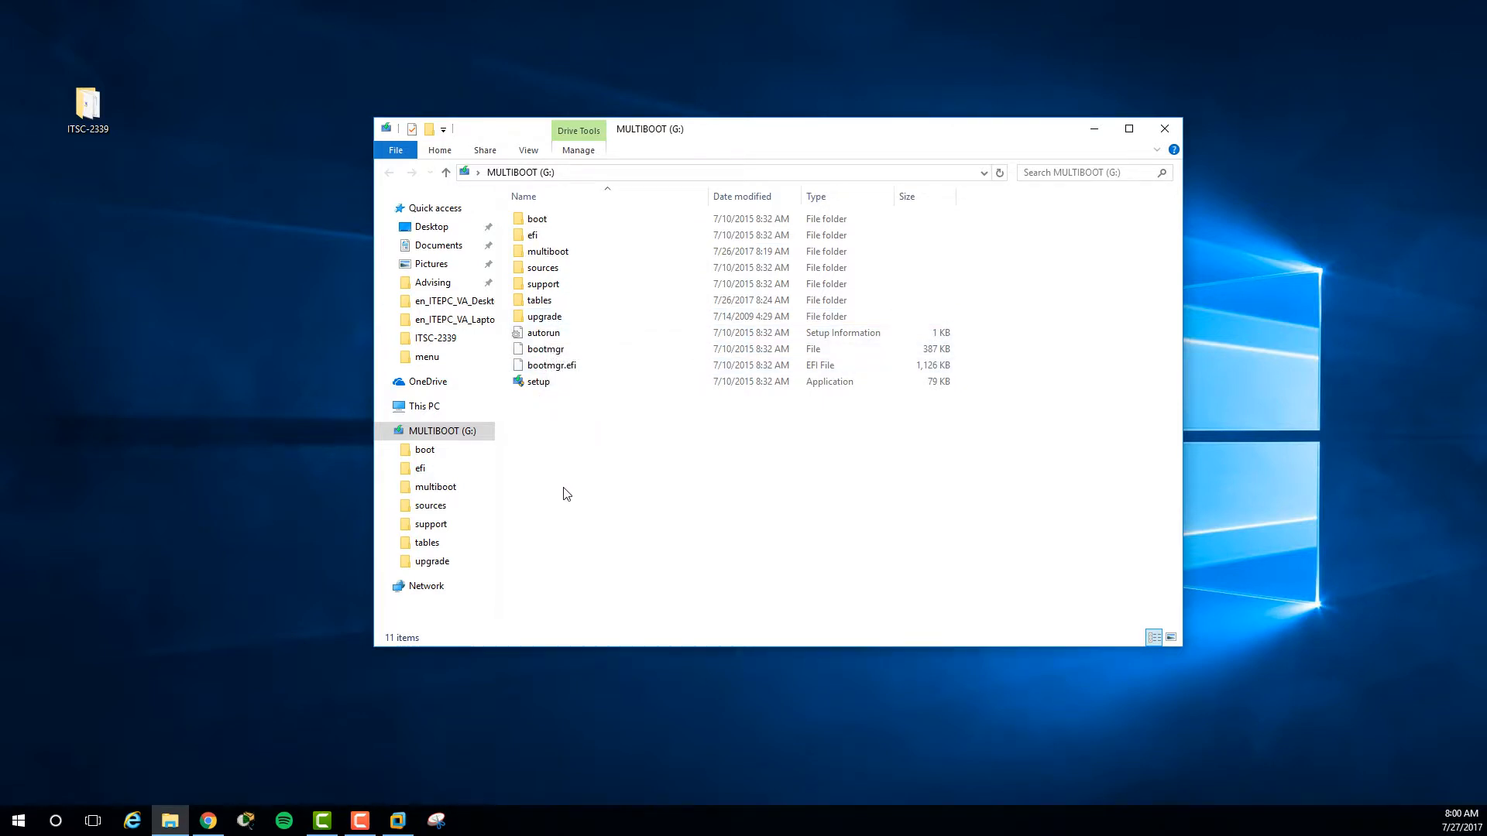
{"action": "double_click", "coordinate": [565, 254]}
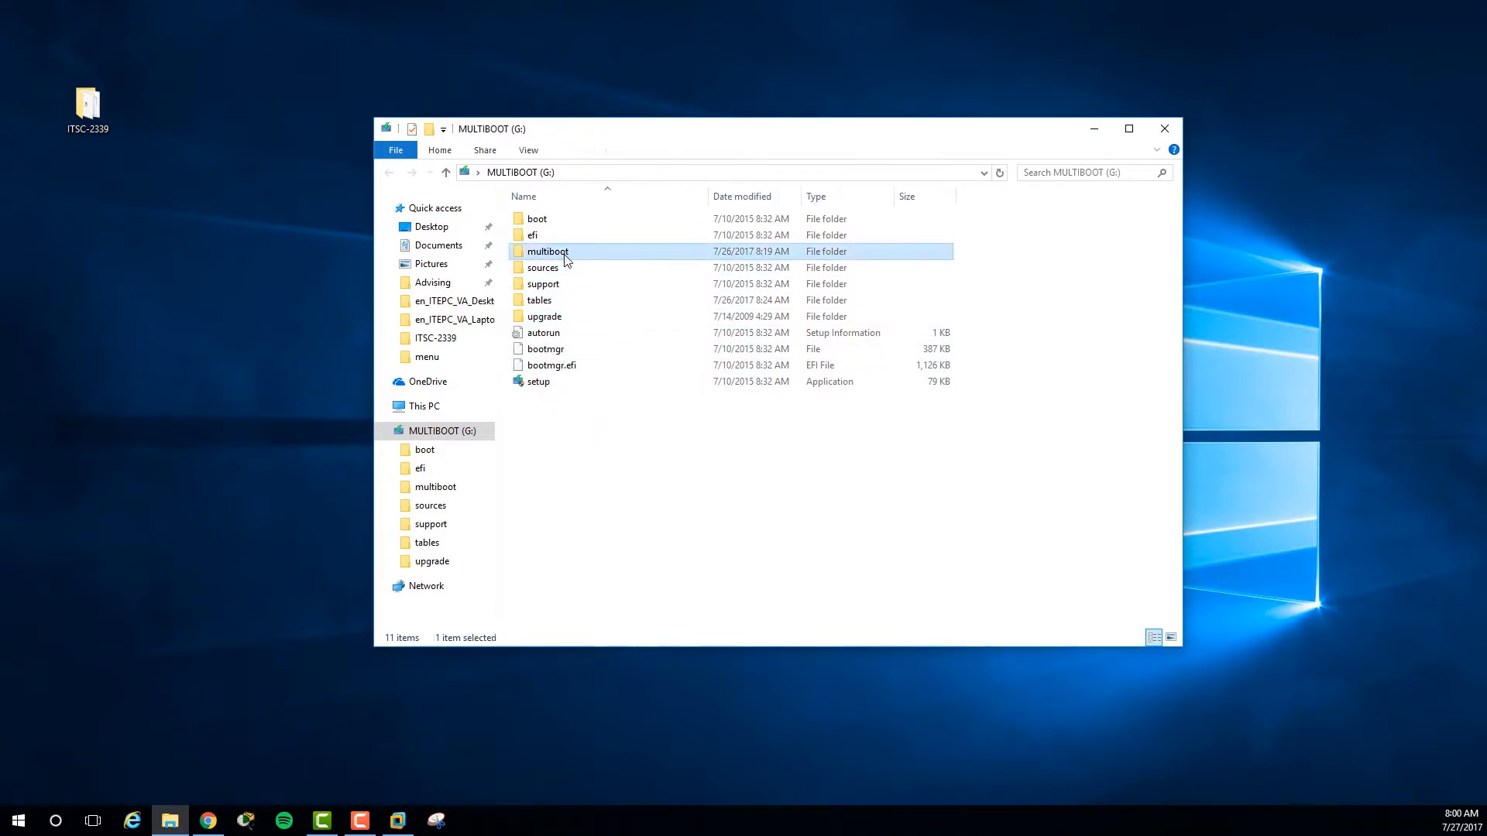
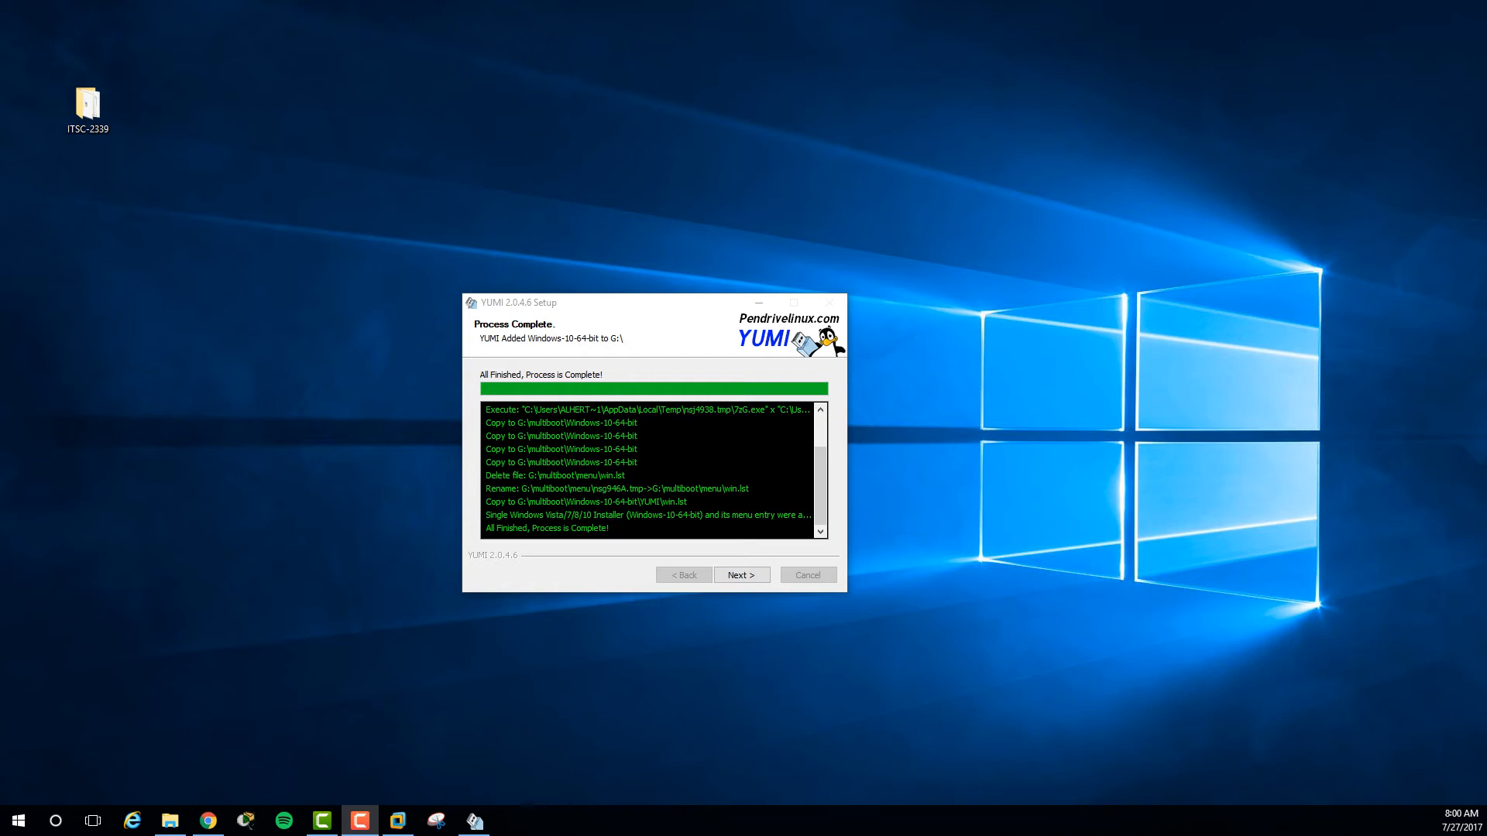
Complete the Windows 10 64-bit process, decline adding more ISOs or distributions on G:, and finish YUMI.
{"action": "left_click", "coordinate": [759, 576]}
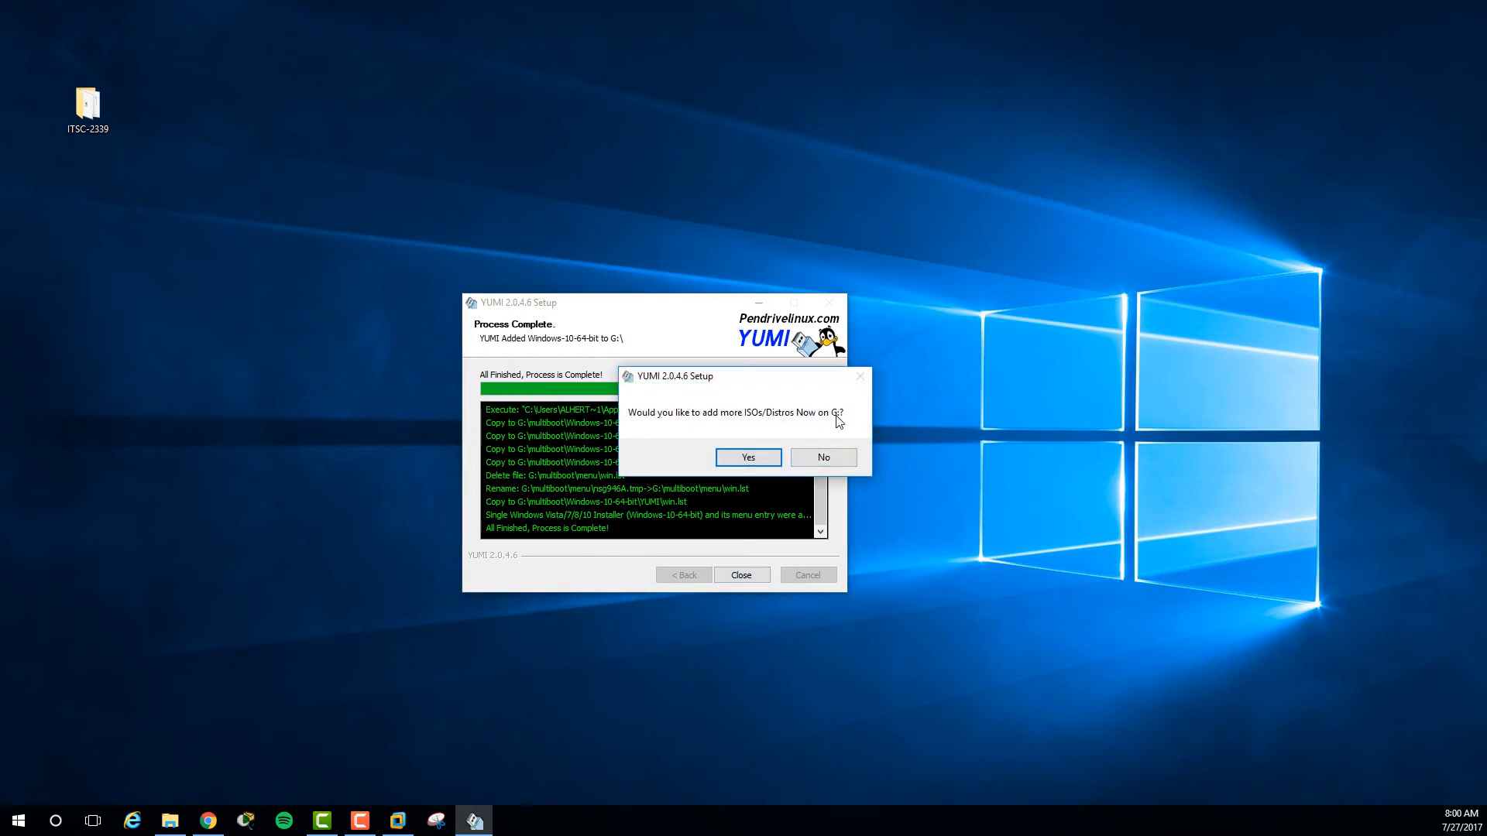
{"action": "left_click", "coordinate": [823, 458]}
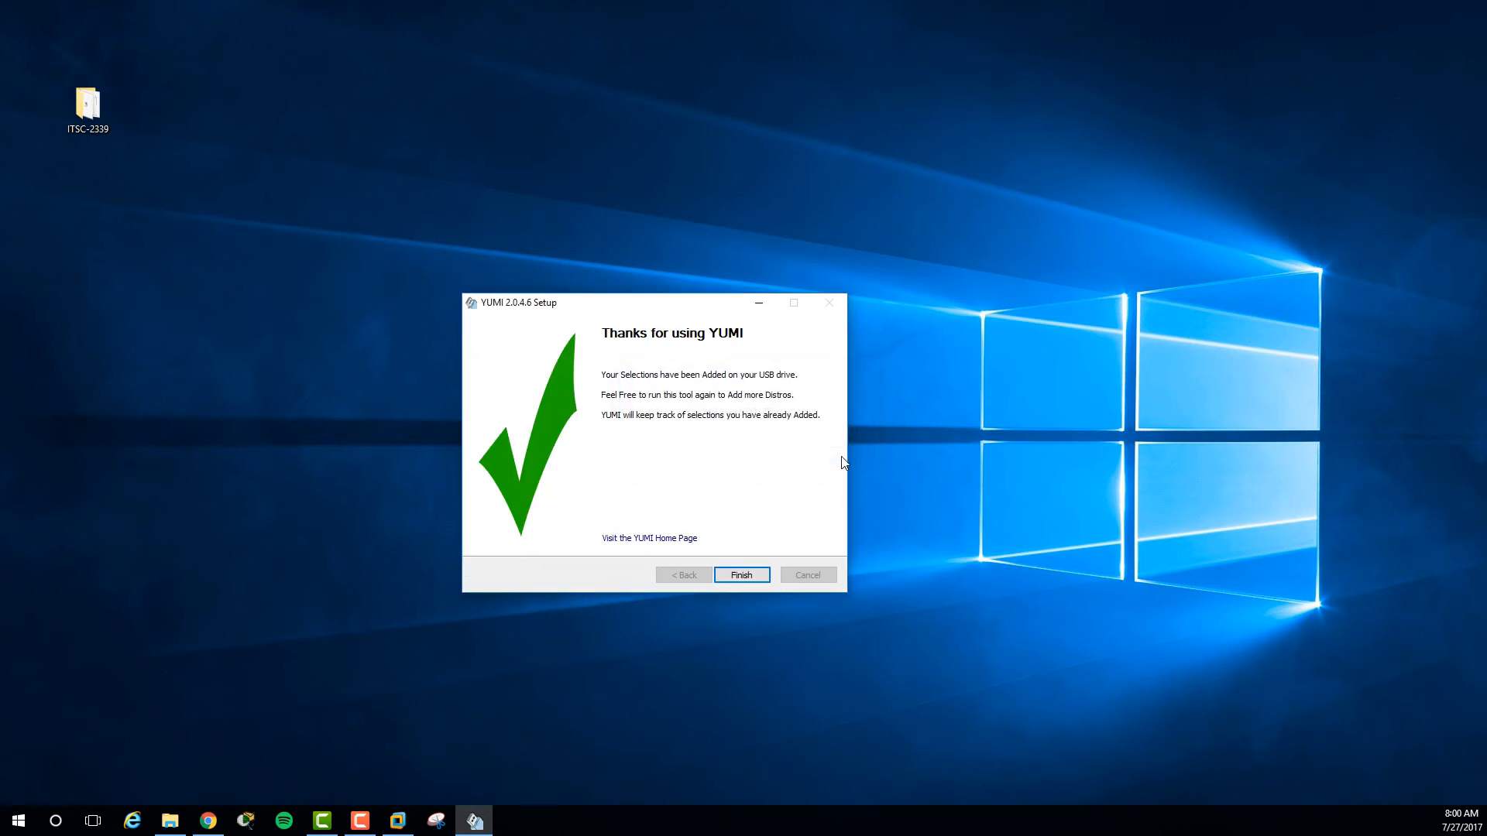
{"action": "left_click", "coordinate": [760, 581]}
Examine the distribution folders inside multiboot on the MULTIBOOT (G:) drive and return to the drive's root.
{"action": "left_click_drag", "start_coordinate": [0, 519], "coordinate": [698, 138]}
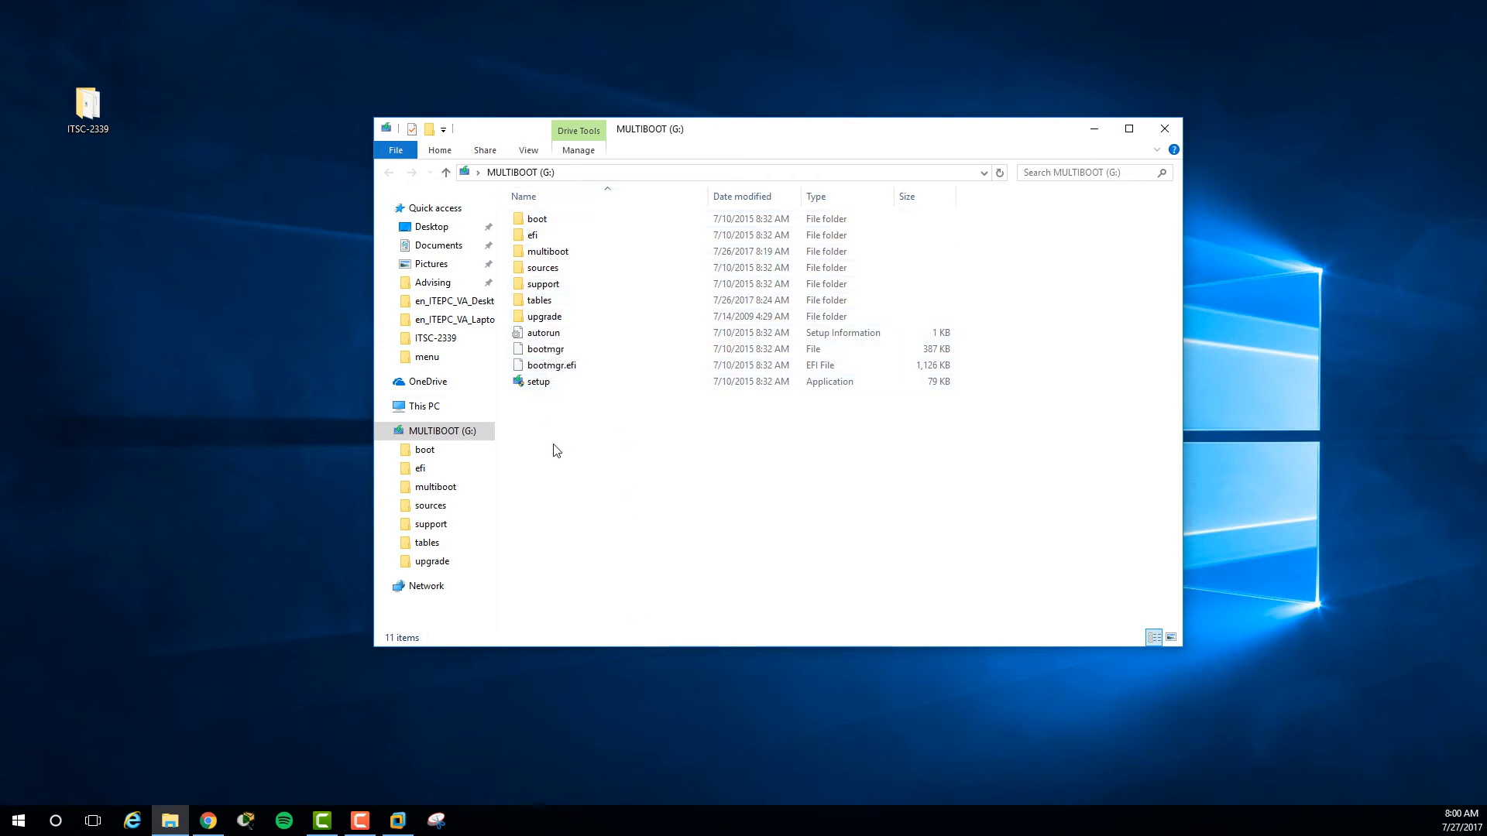
{"action": "double_click", "coordinate": [565, 253]}
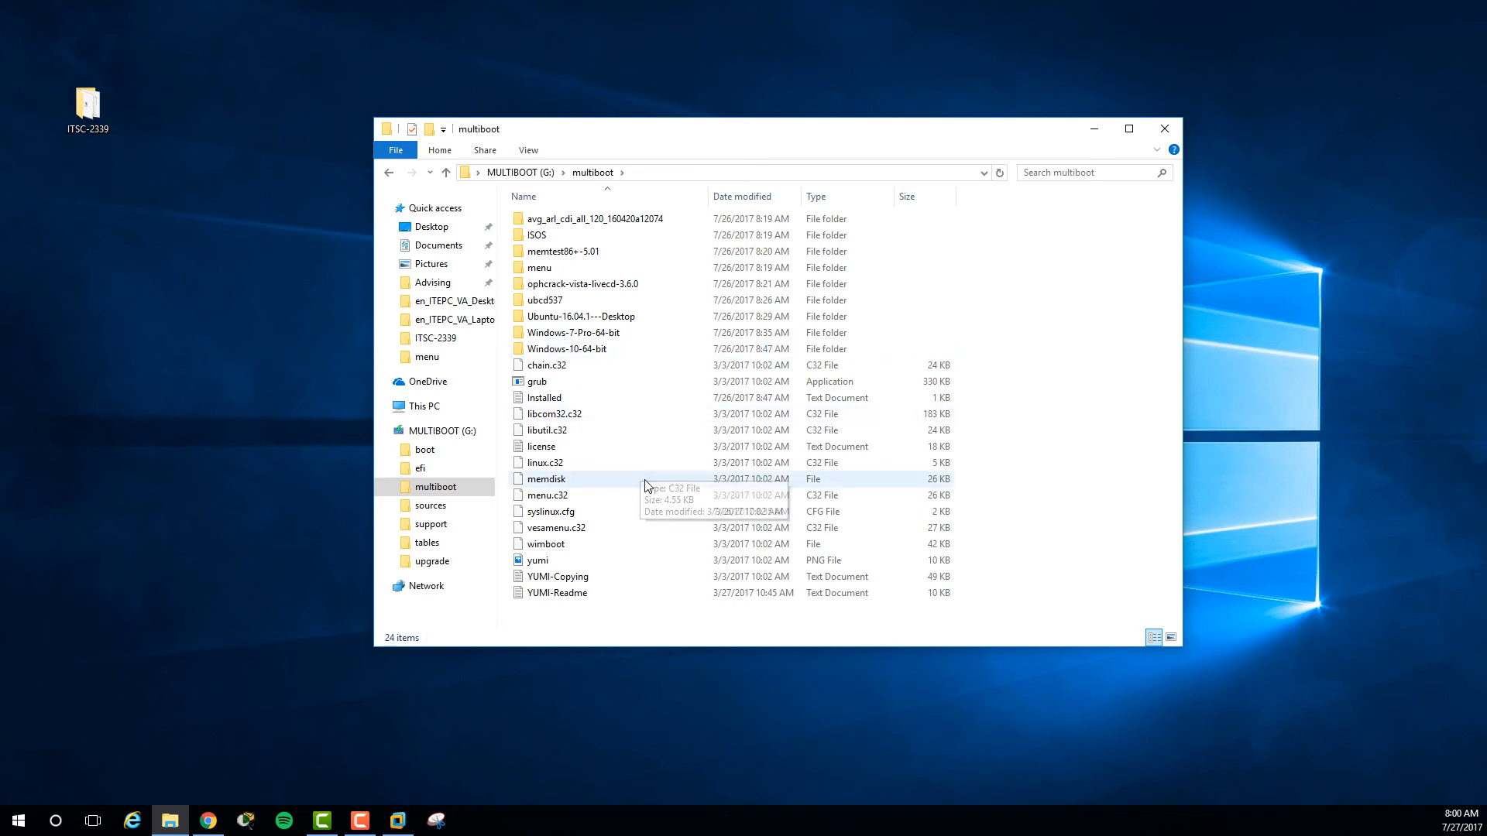
{"action": "left_click", "coordinate": [389, 172]}
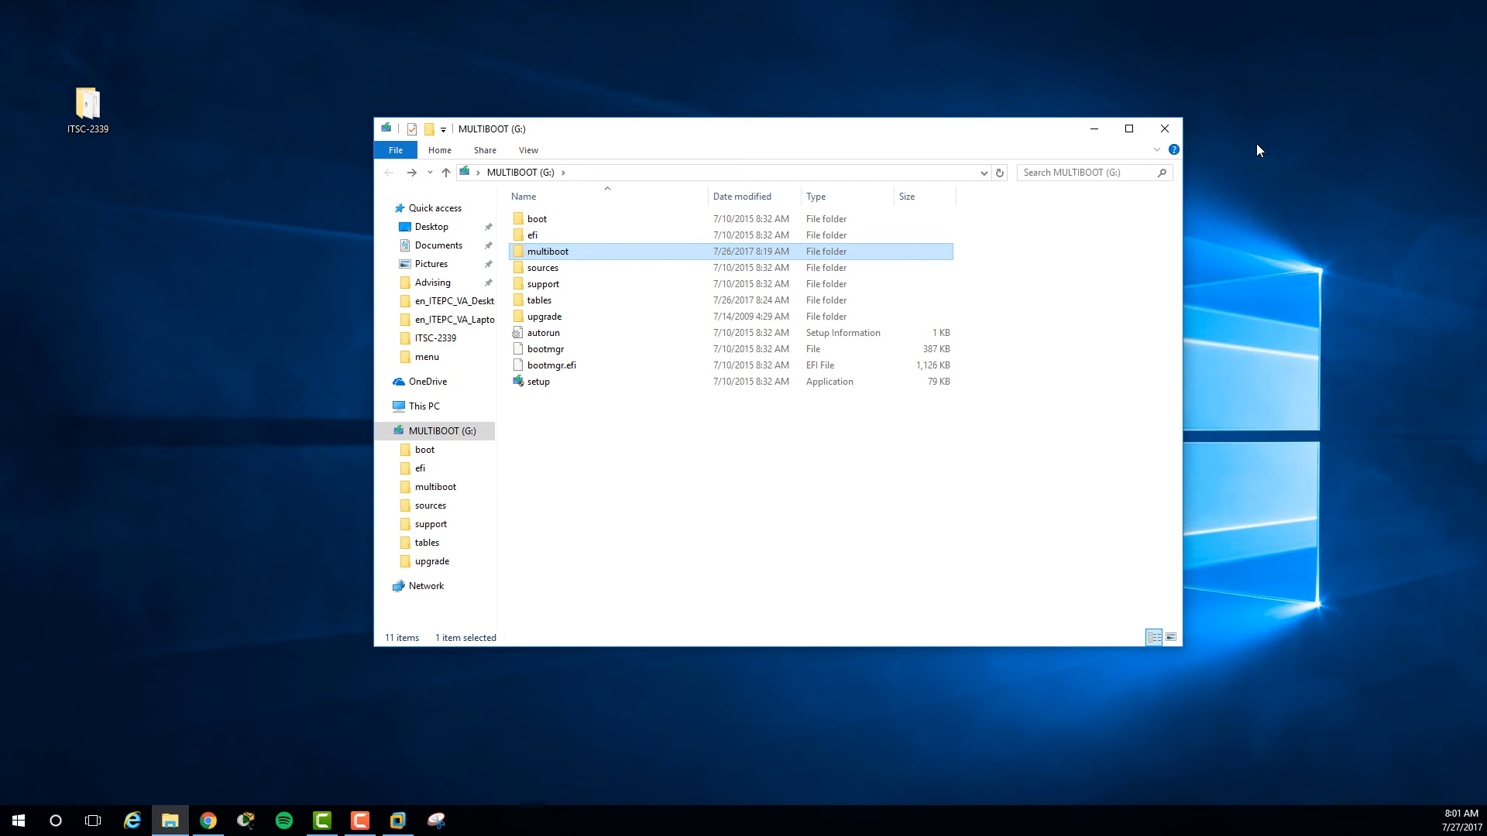
Switch to VMware Workstation with the Windows 10 Client virtual machine and enlarge its window.
{"action": "left_click_drag", "start_coordinate": [0, 256], "coordinate": [545, 30]}
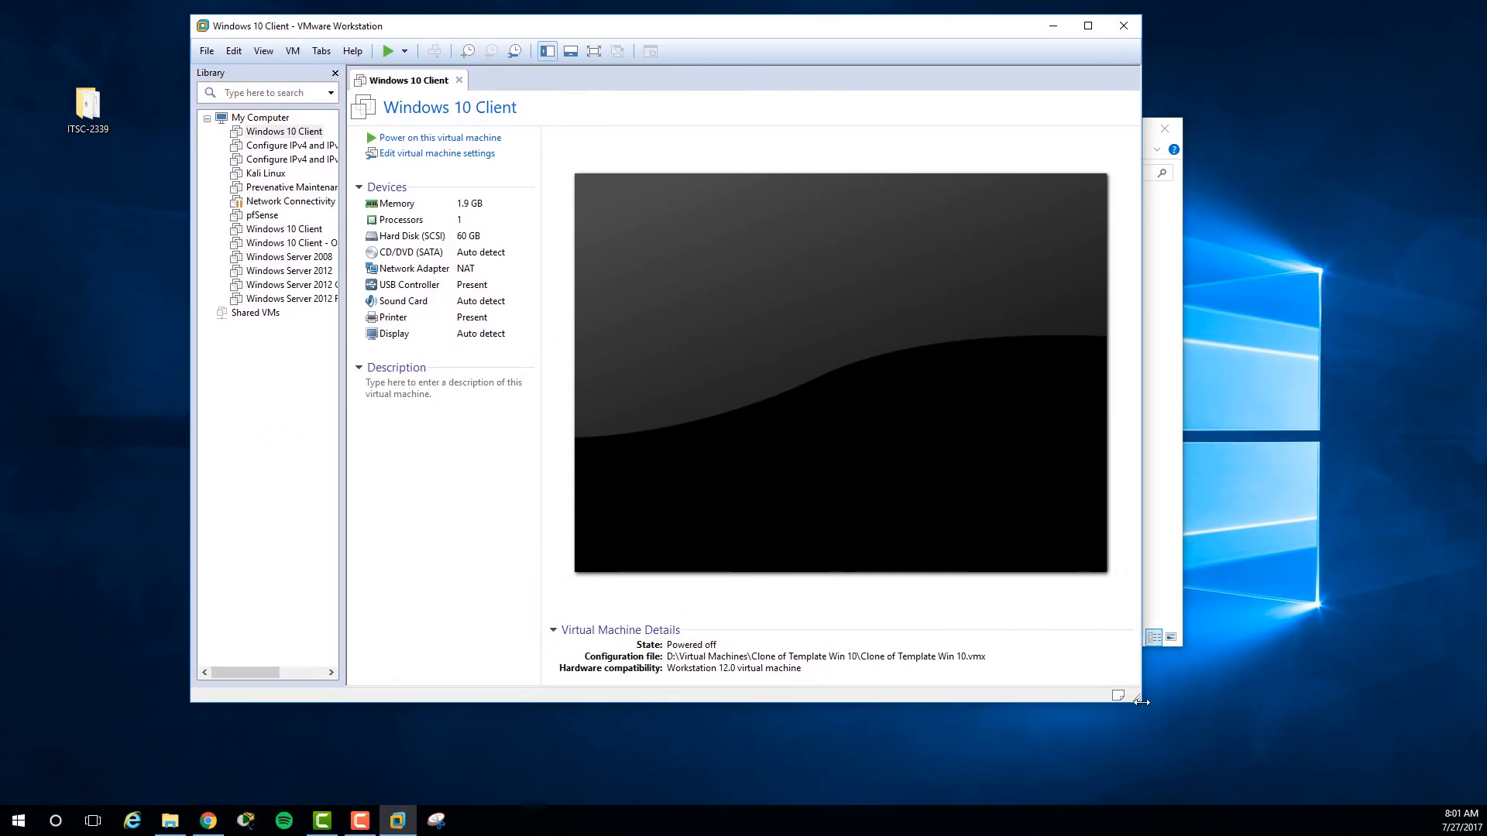
{"action": "left_click_drag", "start_coordinate": [1141, 702], "coordinate": [1344, 766]}
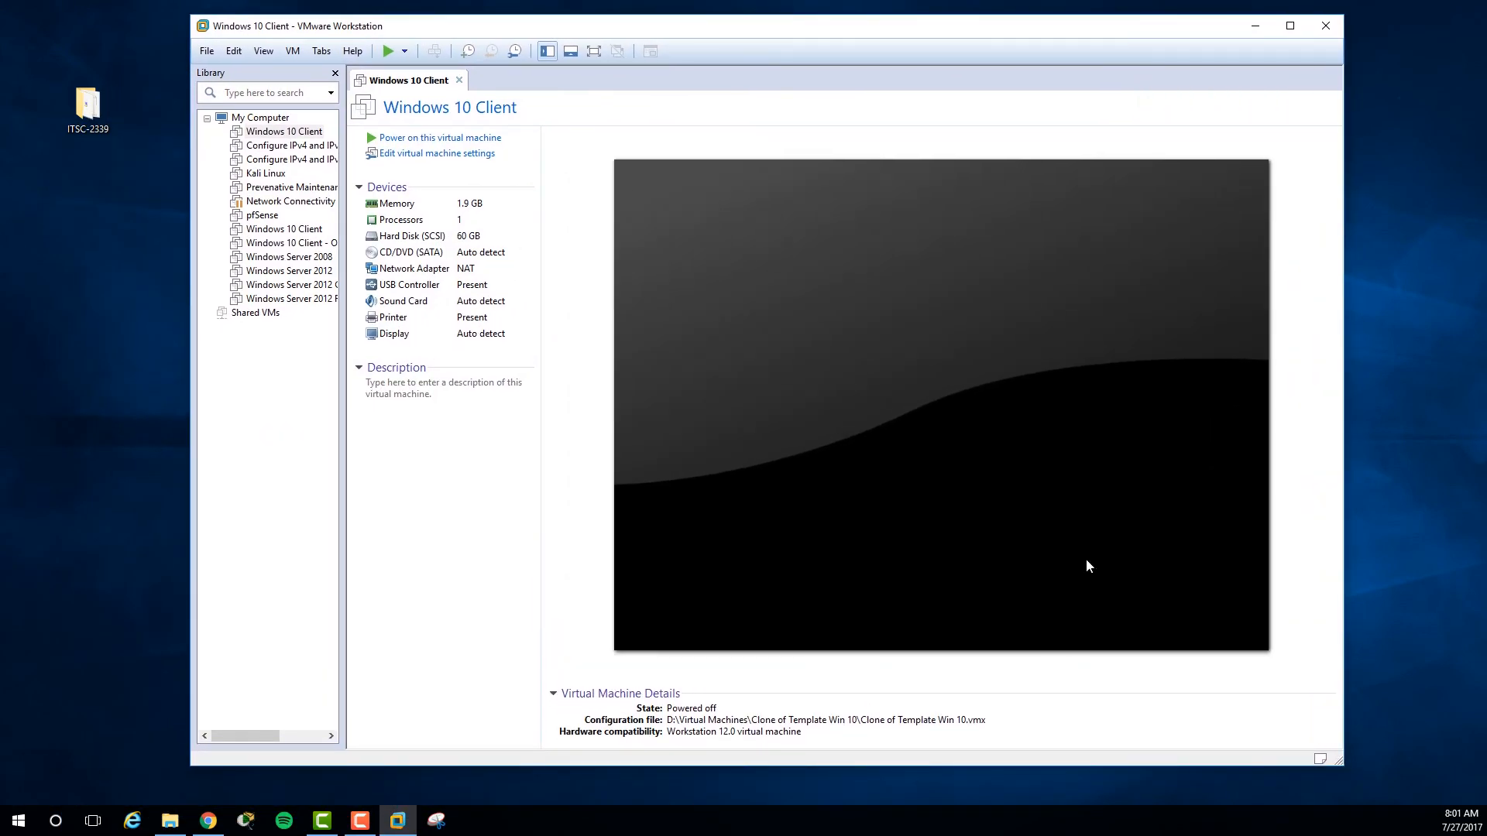
Check the hardware settings of the Windows 10 Client virtual machine and close them.
{"action": "left_click", "coordinate": [293, 51]}
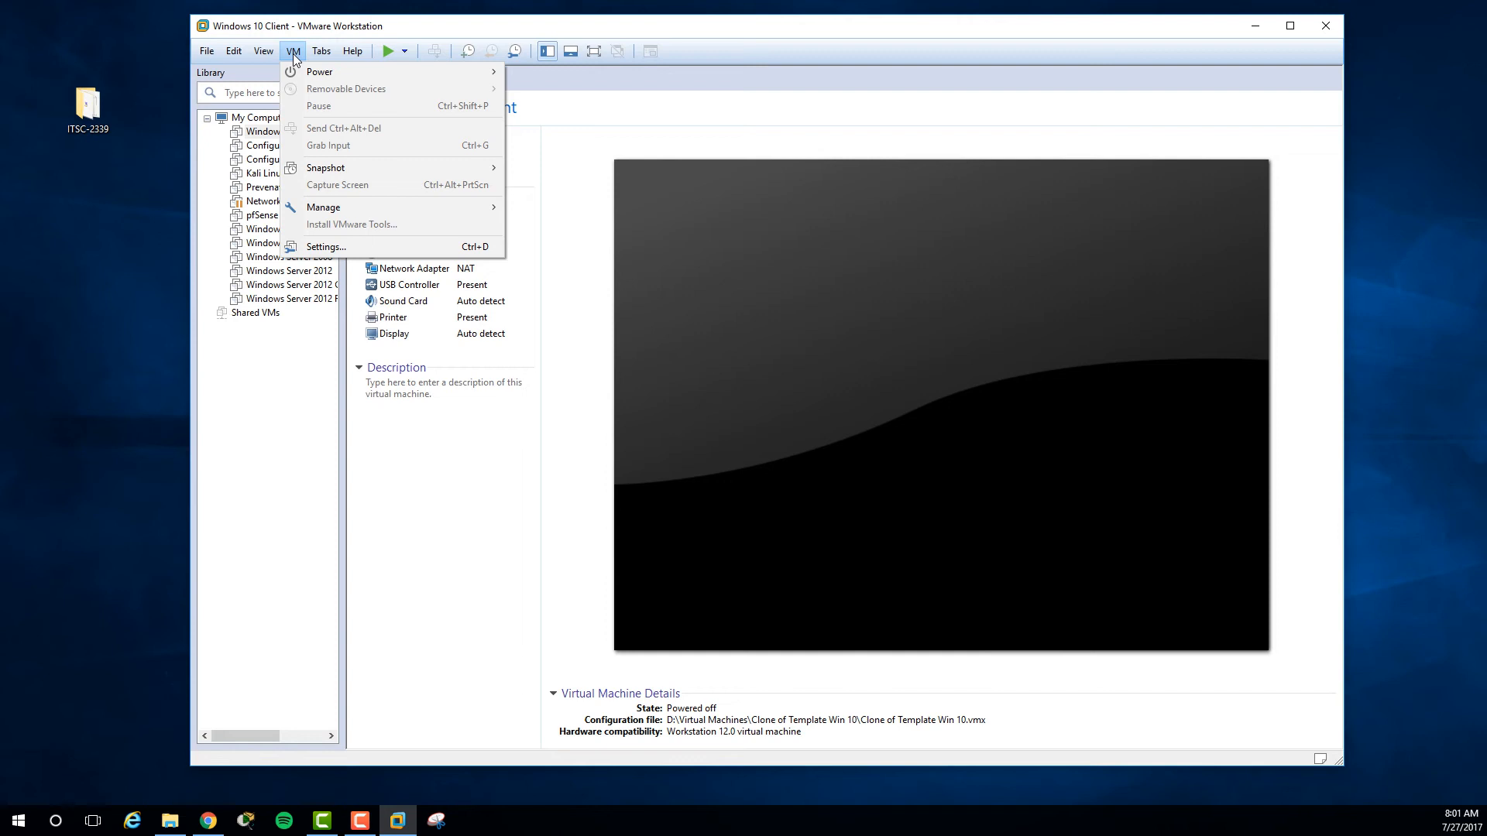
{"action": "mouse_move", "coordinate": [304, 74]}
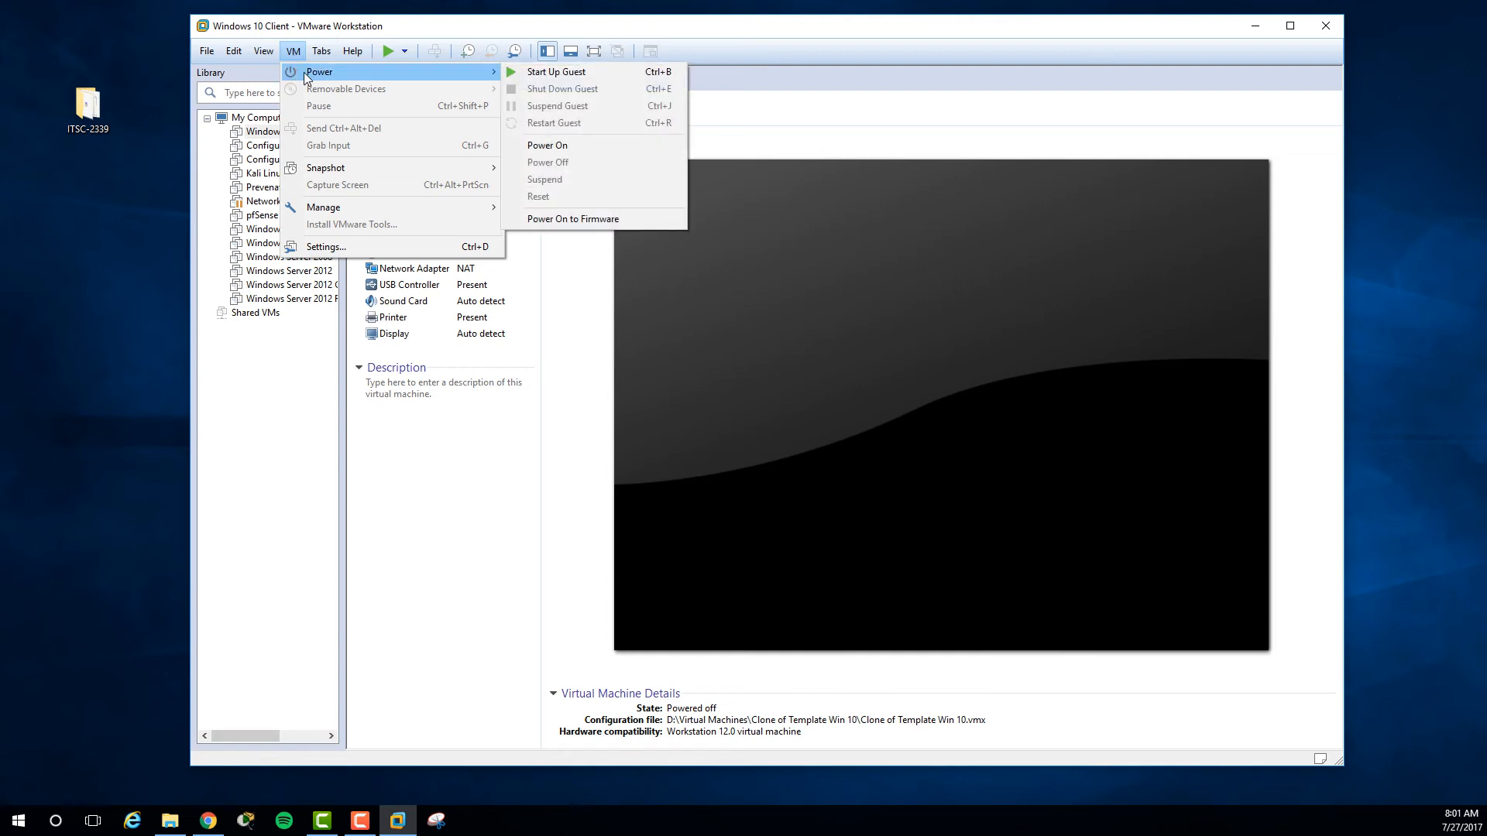
{"action": "mouse_move", "coordinate": [343, 209]}
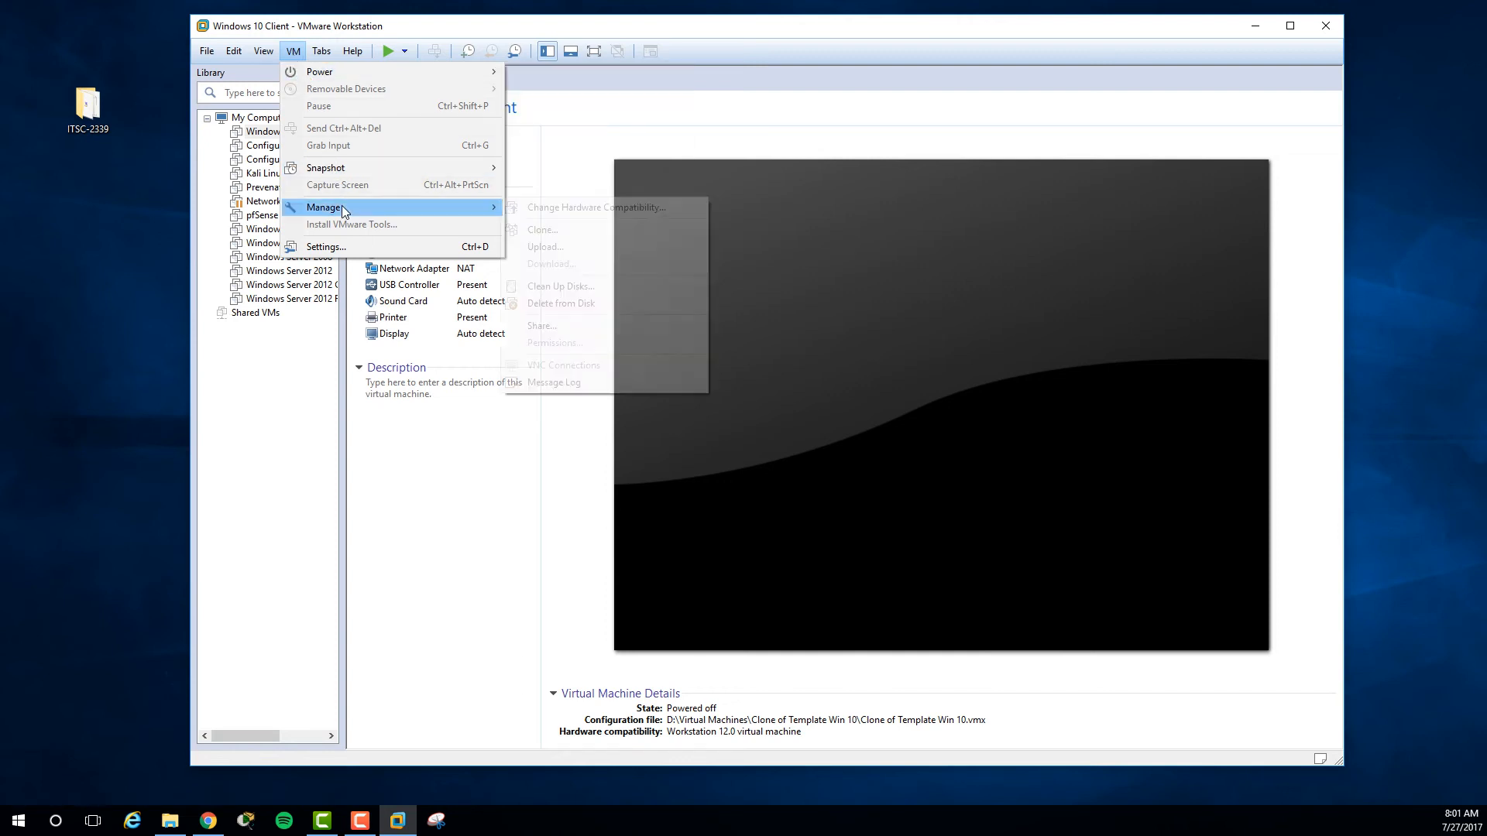
{"action": "left_click", "coordinate": [358, 246]}
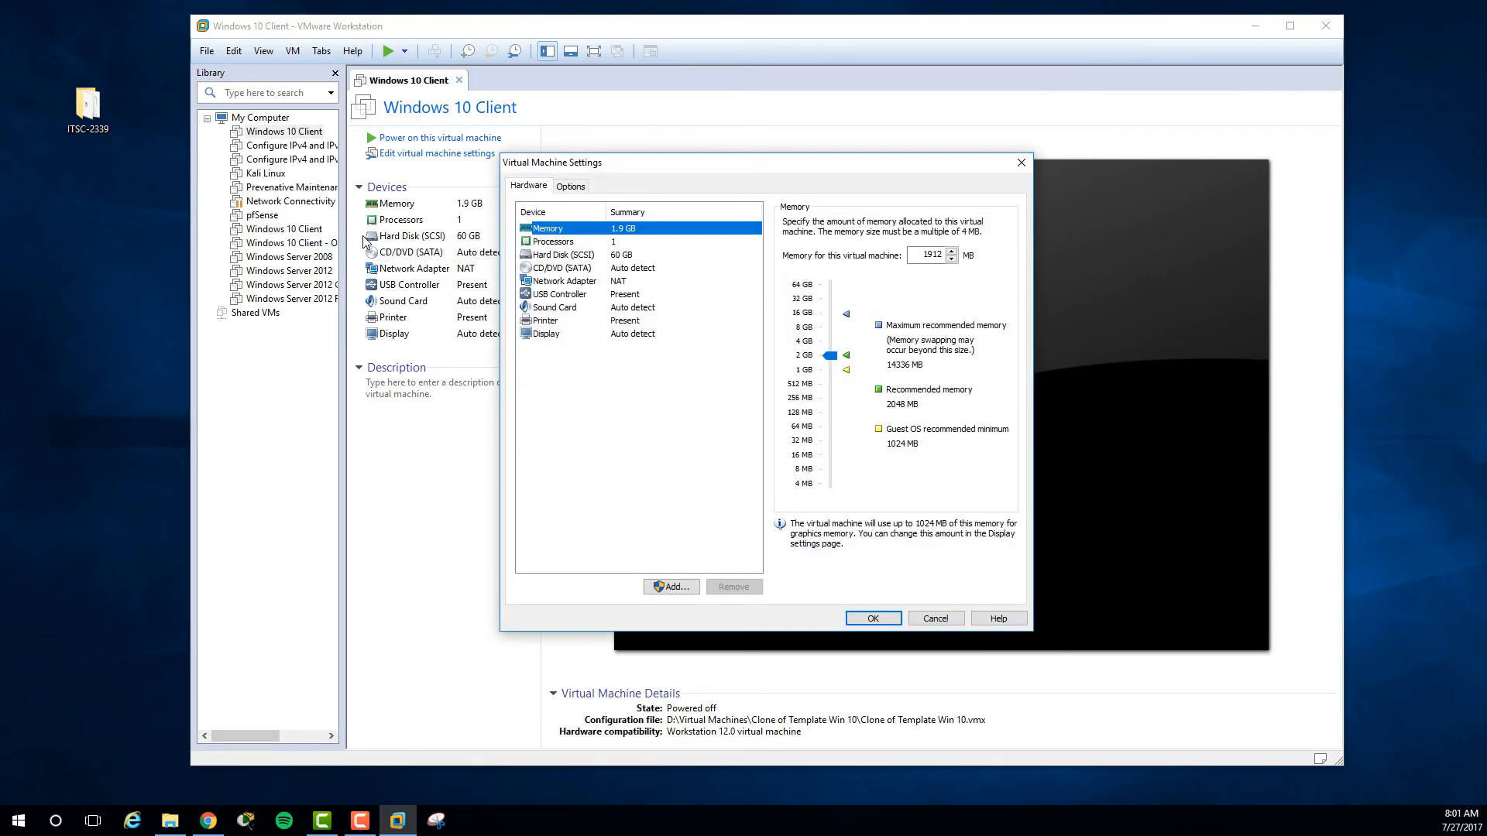
{"action": "left_click", "coordinate": [1022, 162]}
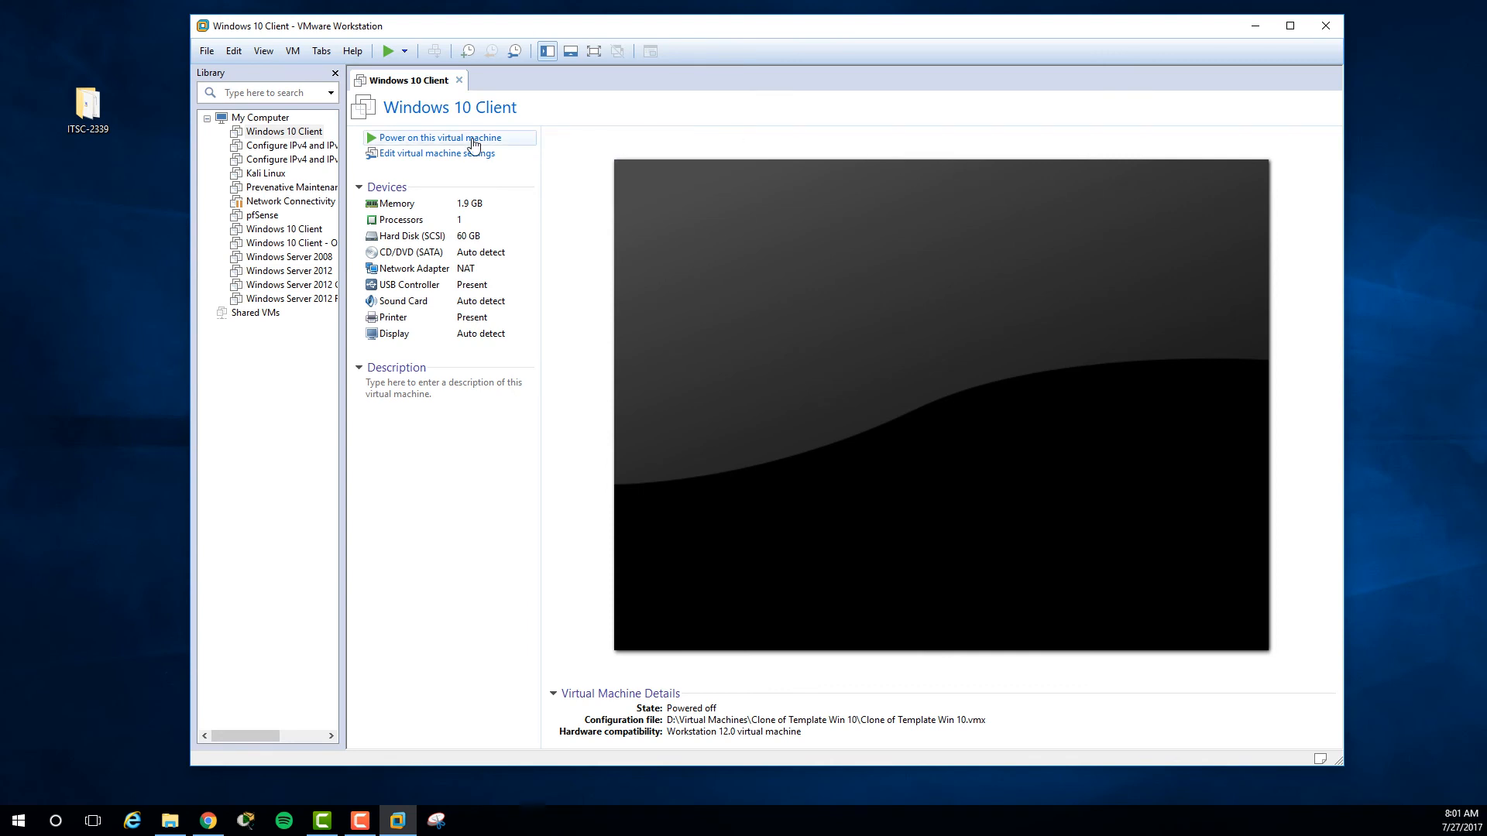
{"action": "left_click", "coordinate": [322, 50]}
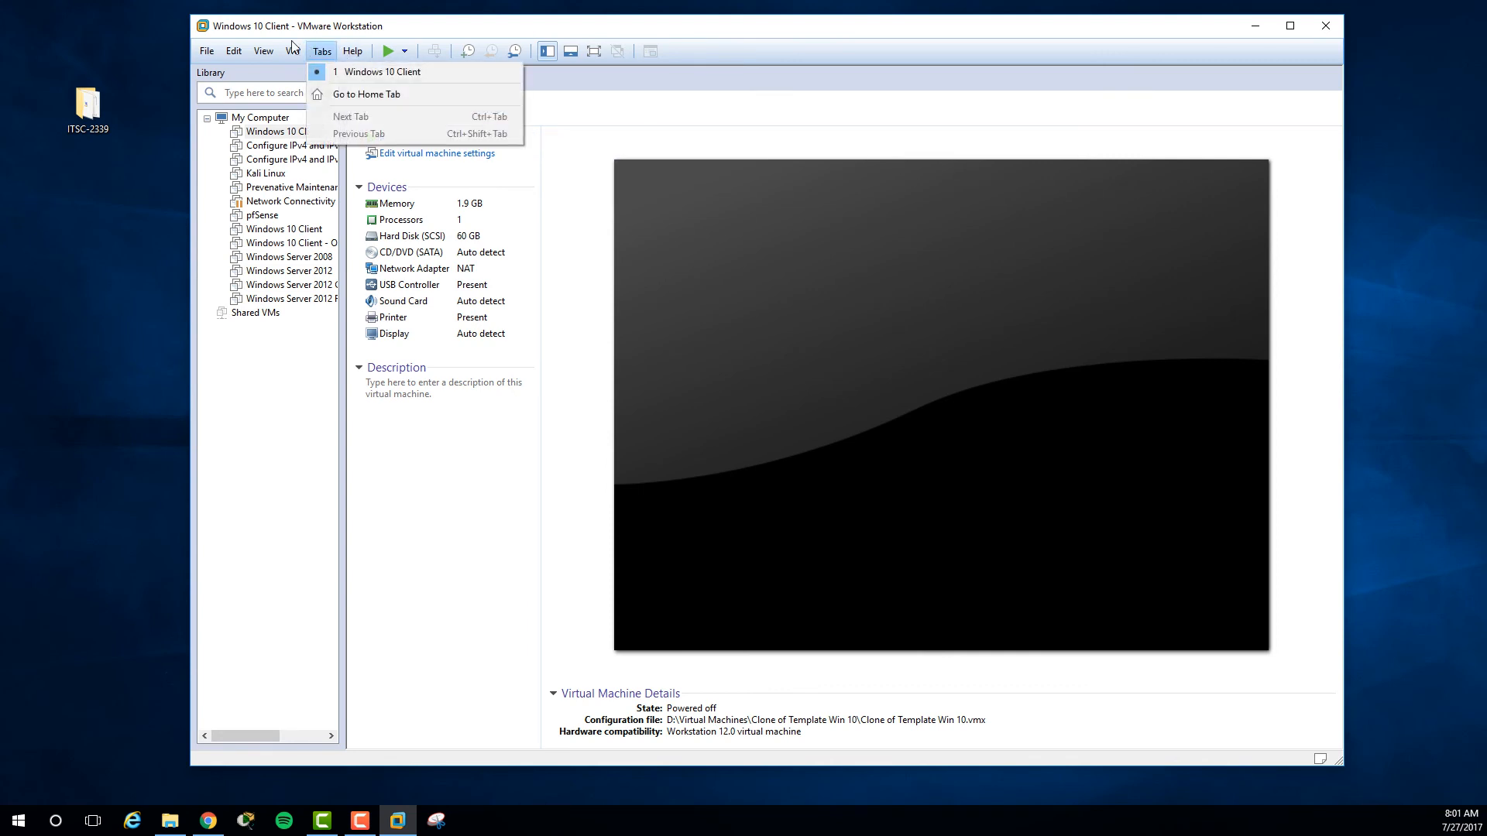
{"action": "left_click", "coordinate": [286, 45]}
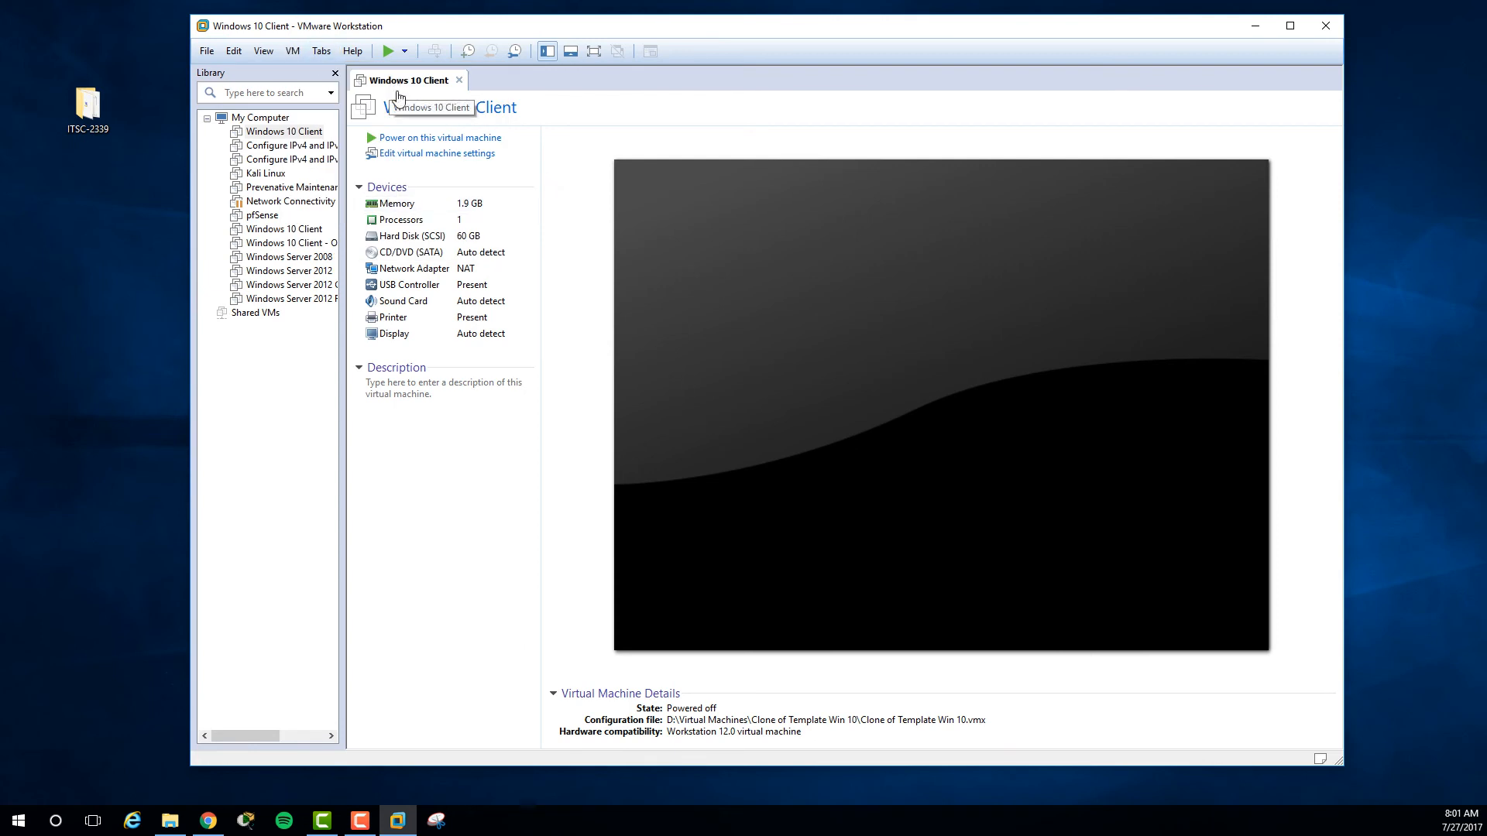
Power on Windows 10 Client as a copied machine, keep connecting device sata0:1 at each power-on, and dismiss the Removable Devices hint.
{"action": "left_click", "coordinate": [456, 140]}
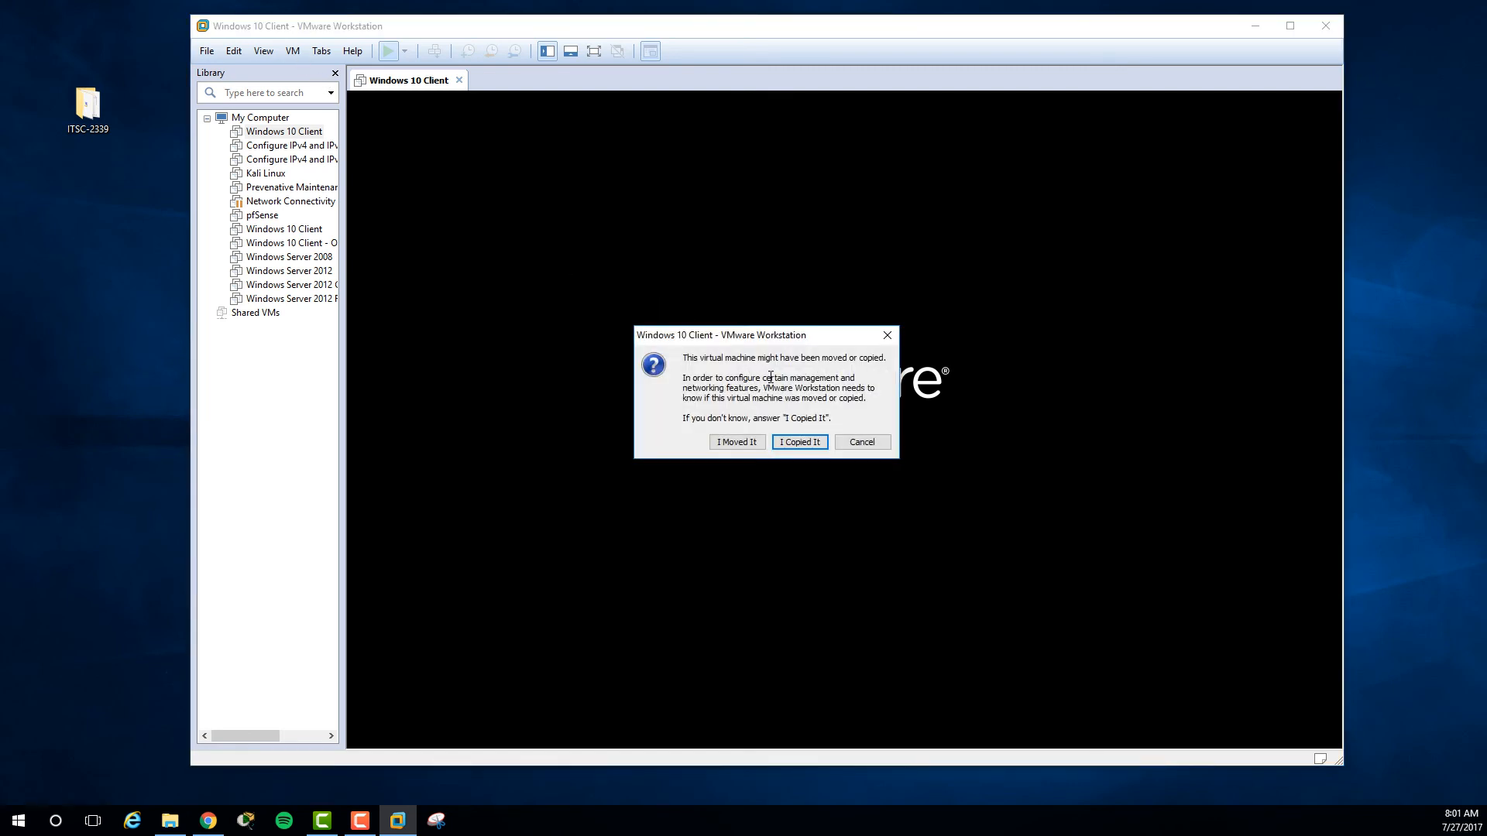
{"action": "left_click", "coordinate": [806, 442]}
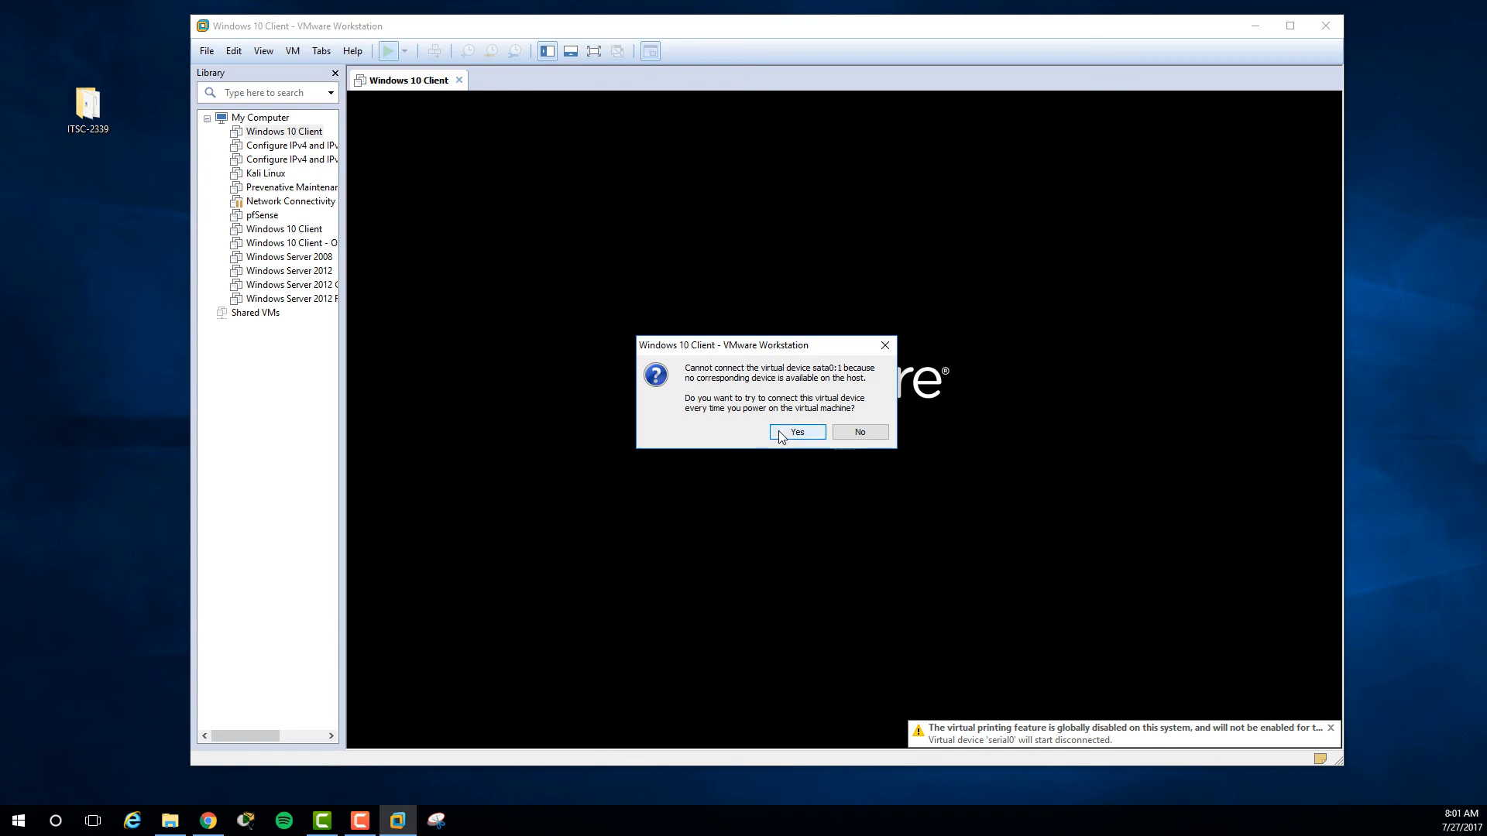
{"action": "left_click", "coordinate": [780, 435]}
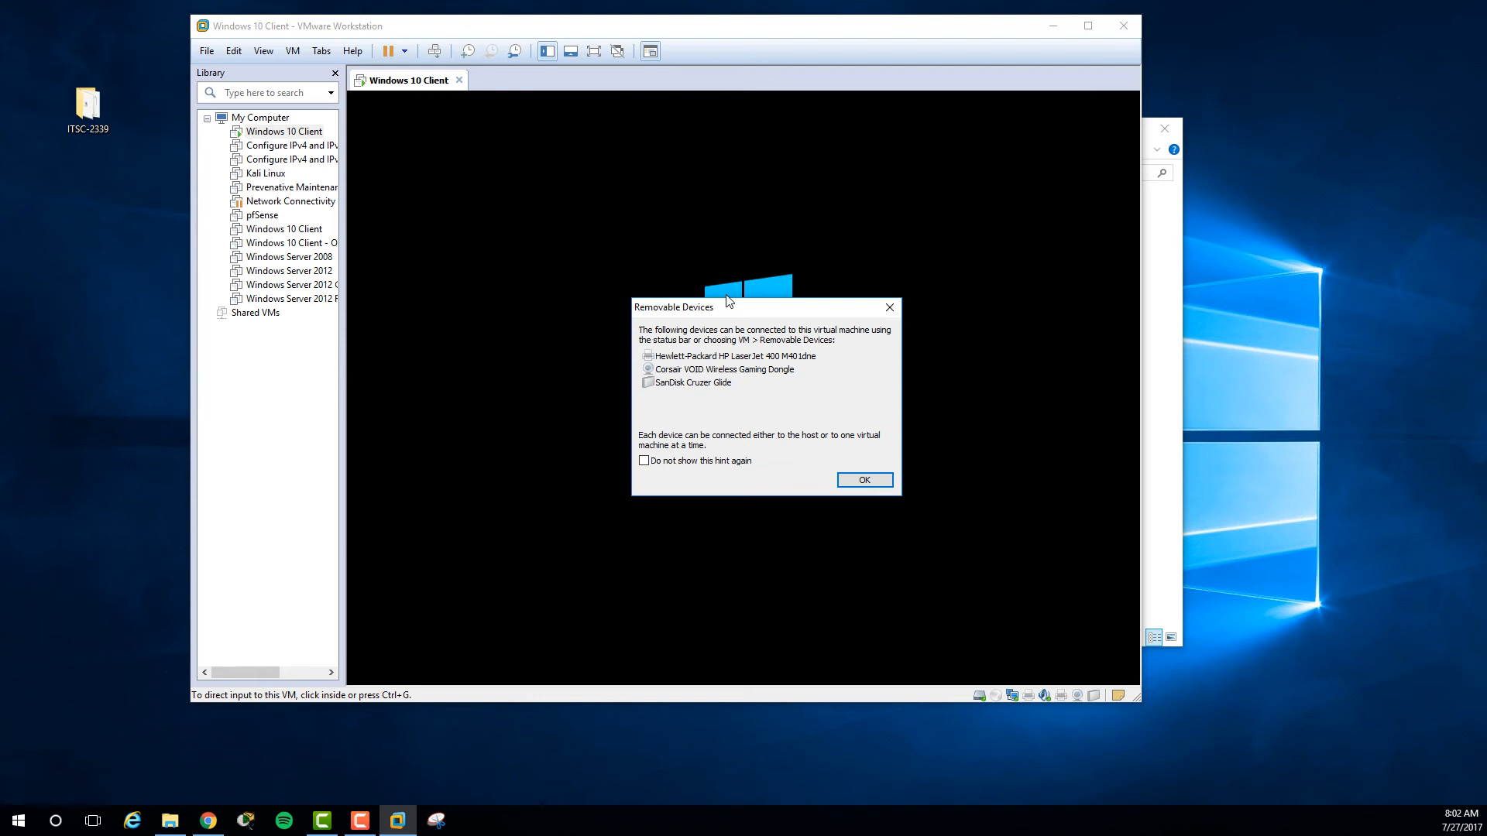
{"action": "left_click", "coordinate": [857, 481]}
Connect the SanDisk Cruzer Glide USB drive to the Windows 10 Client virtual machine, disconnecting it from the host.
{"action": "left_click", "coordinate": [293, 51]}
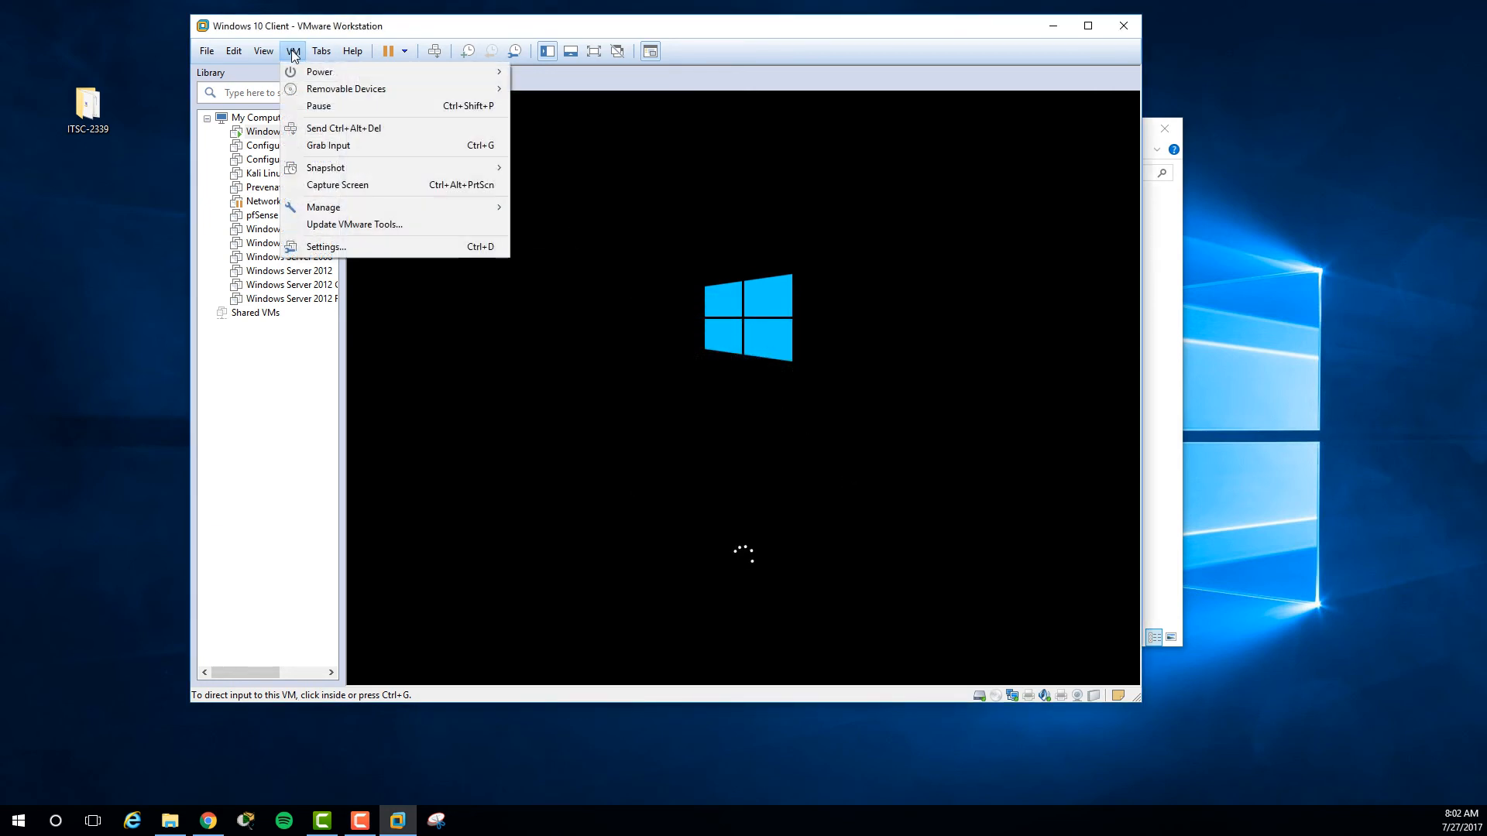
{"action": "mouse_move", "coordinate": [314, 90]}
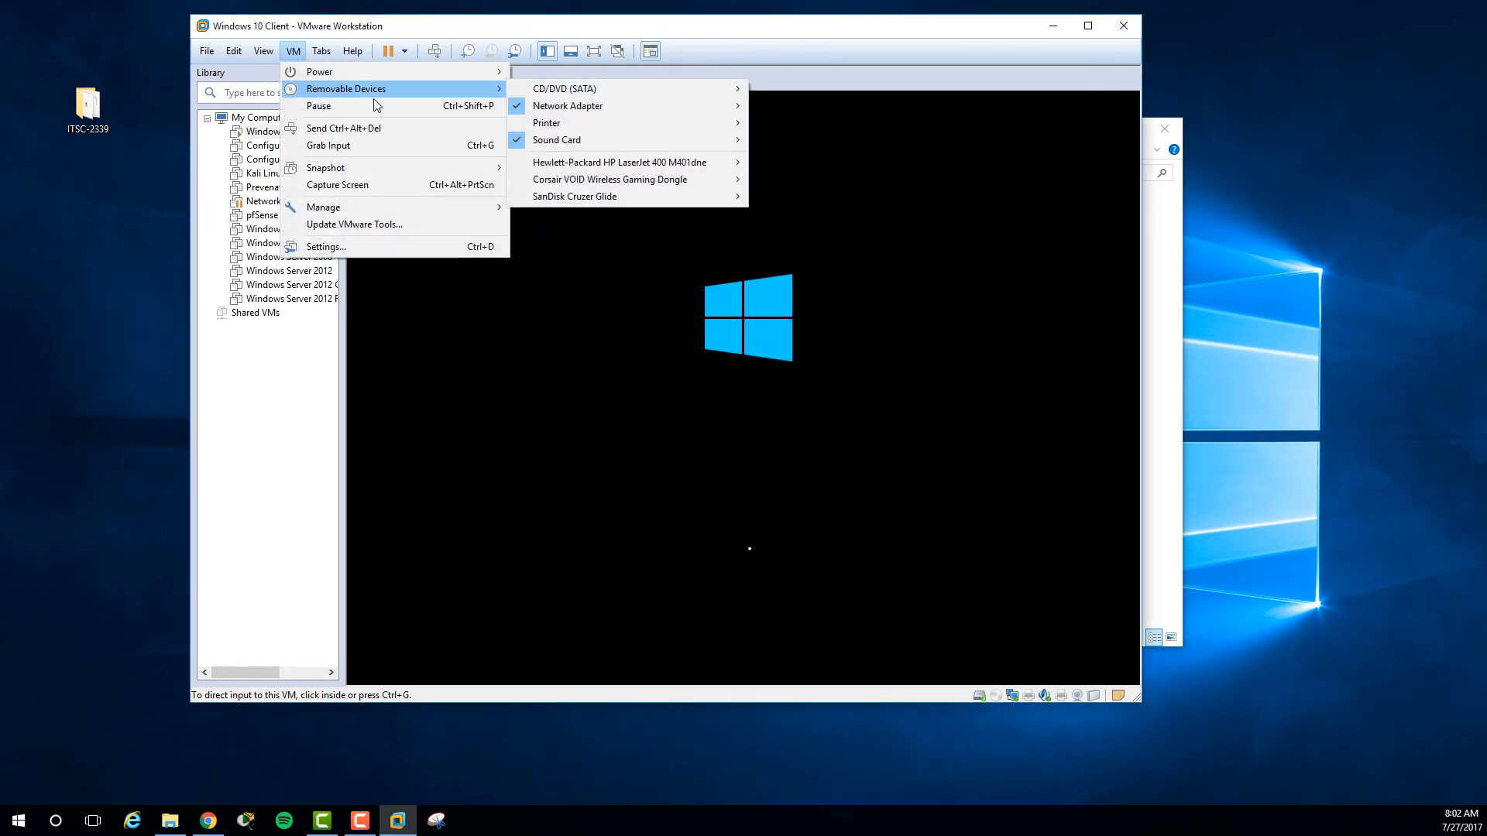
{"action": "mouse_move", "coordinate": [607, 203]}
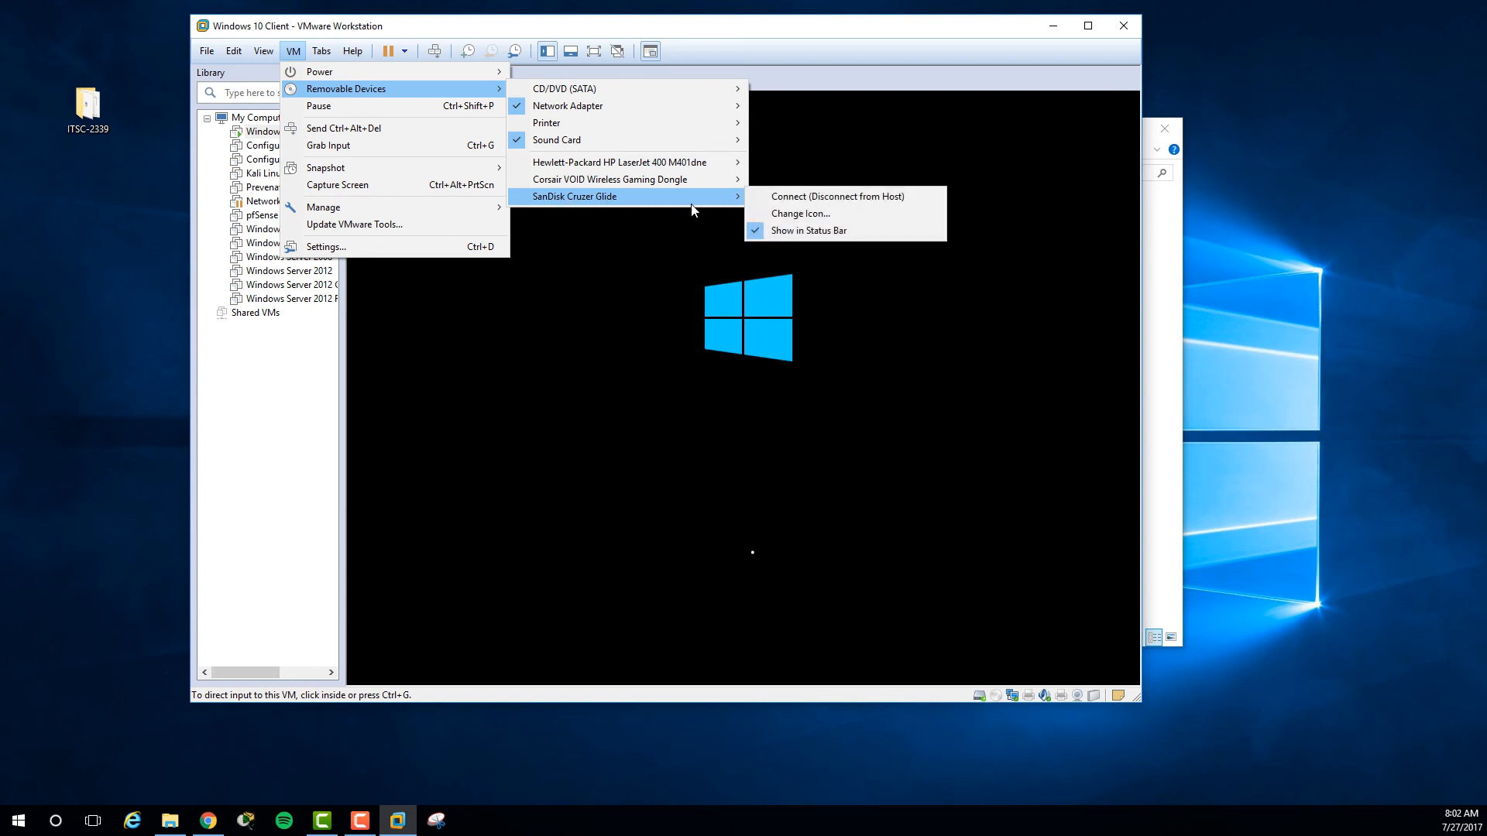
{"action": "left_click", "coordinate": [803, 199]}
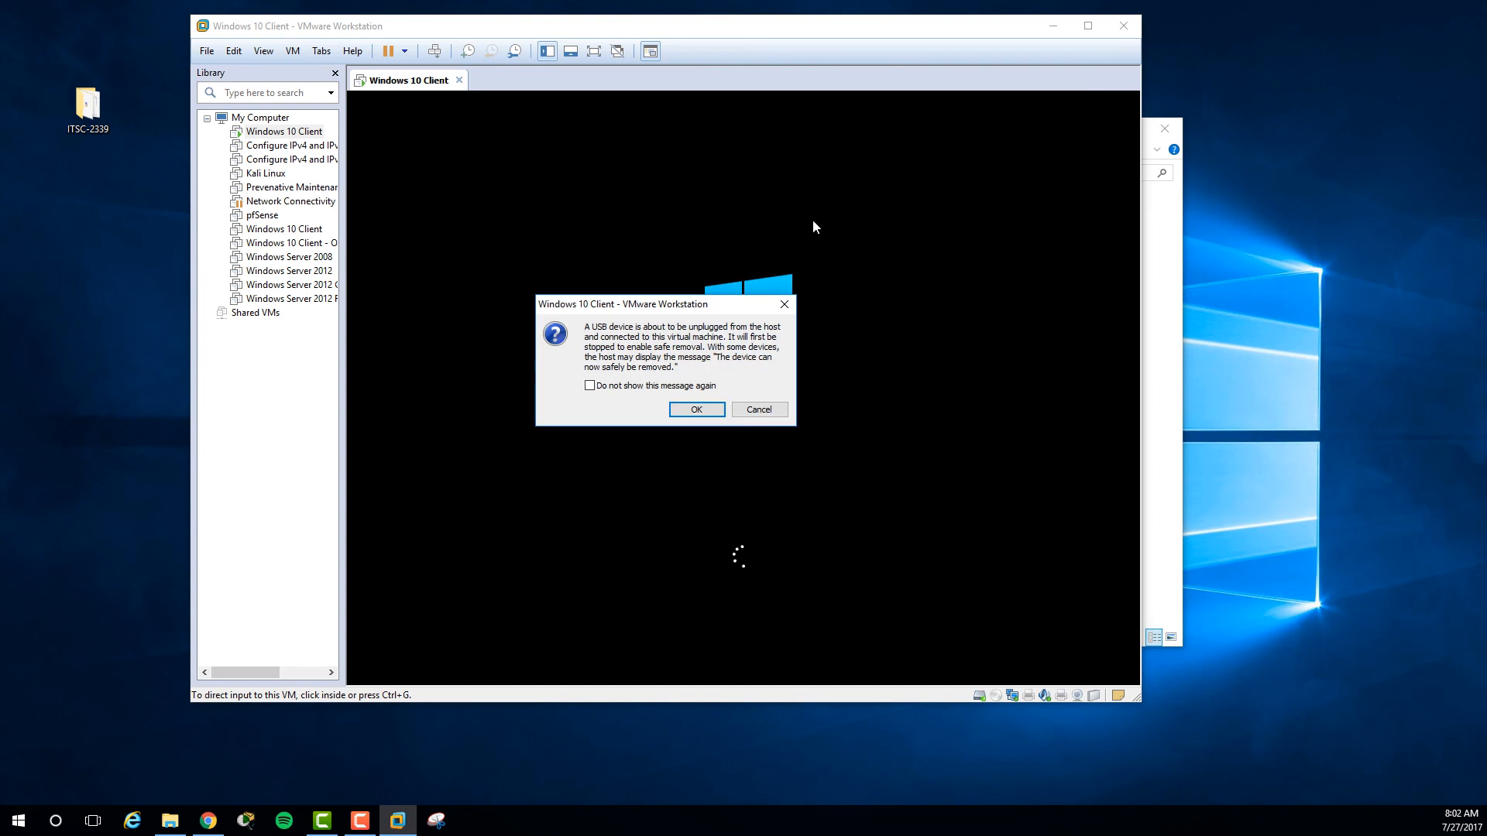
{"action": "left_click", "coordinate": [715, 415]}
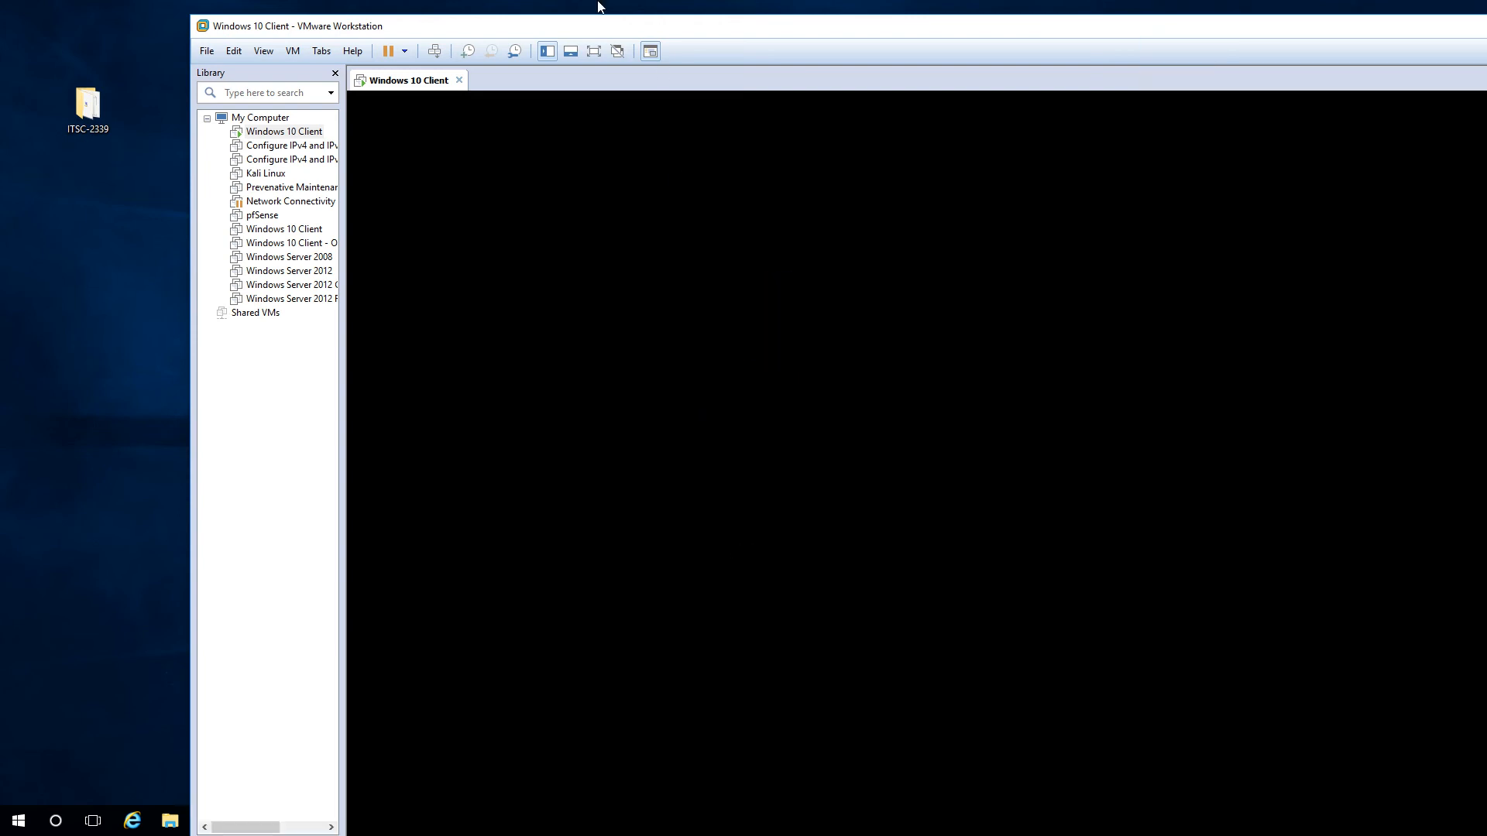
Maximize the VMware Workstation window and shut down the Windows 10 Client guest.
{"action": "left_click_drag", "start_coordinate": [588, 26], "coordinate": [492, 0]}
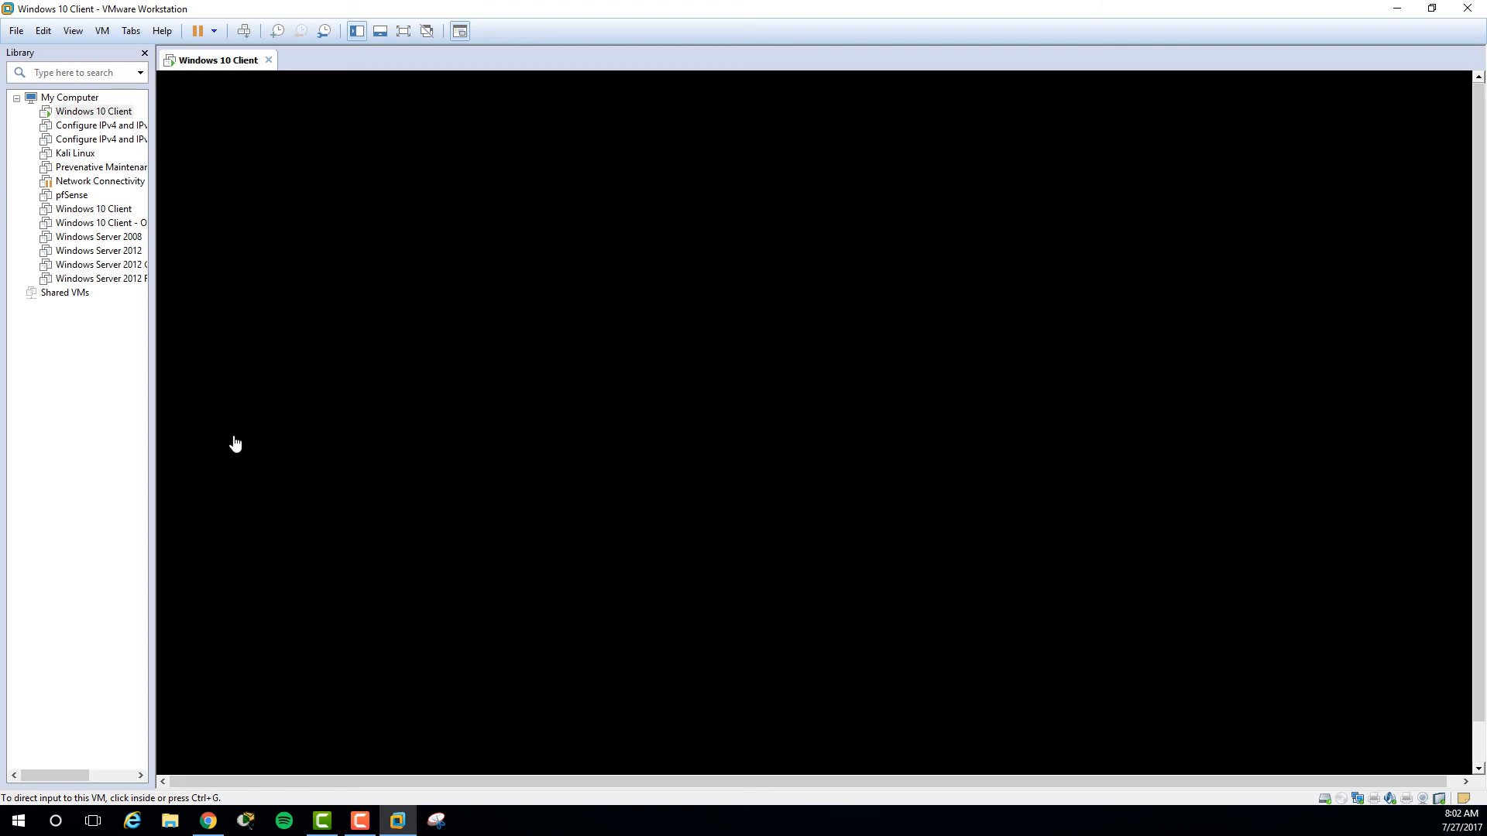
{"action": "left_click", "coordinate": [215, 31]}
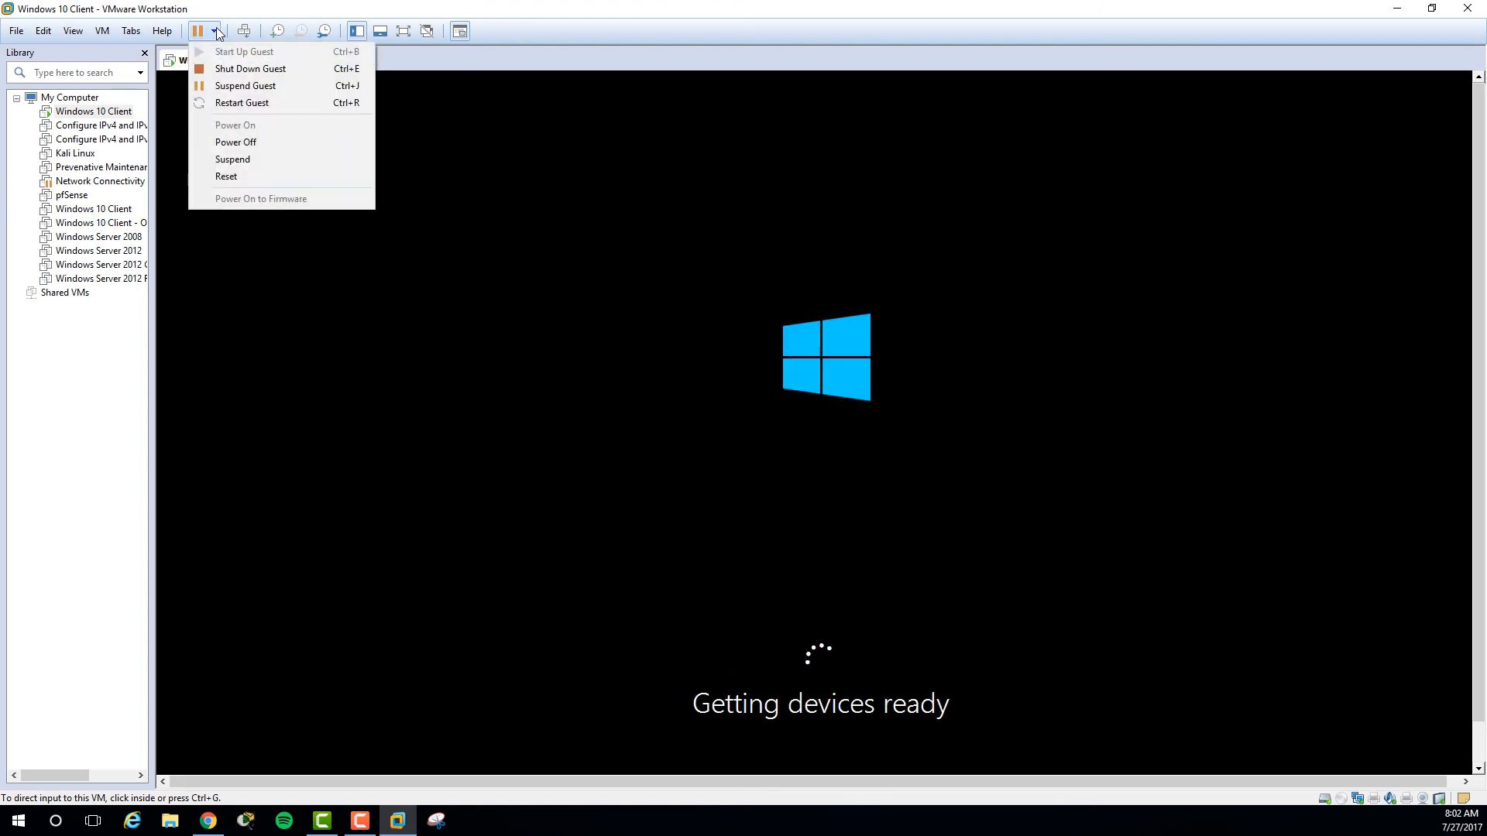
{"action": "left_click", "coordinate": [230, 70]}
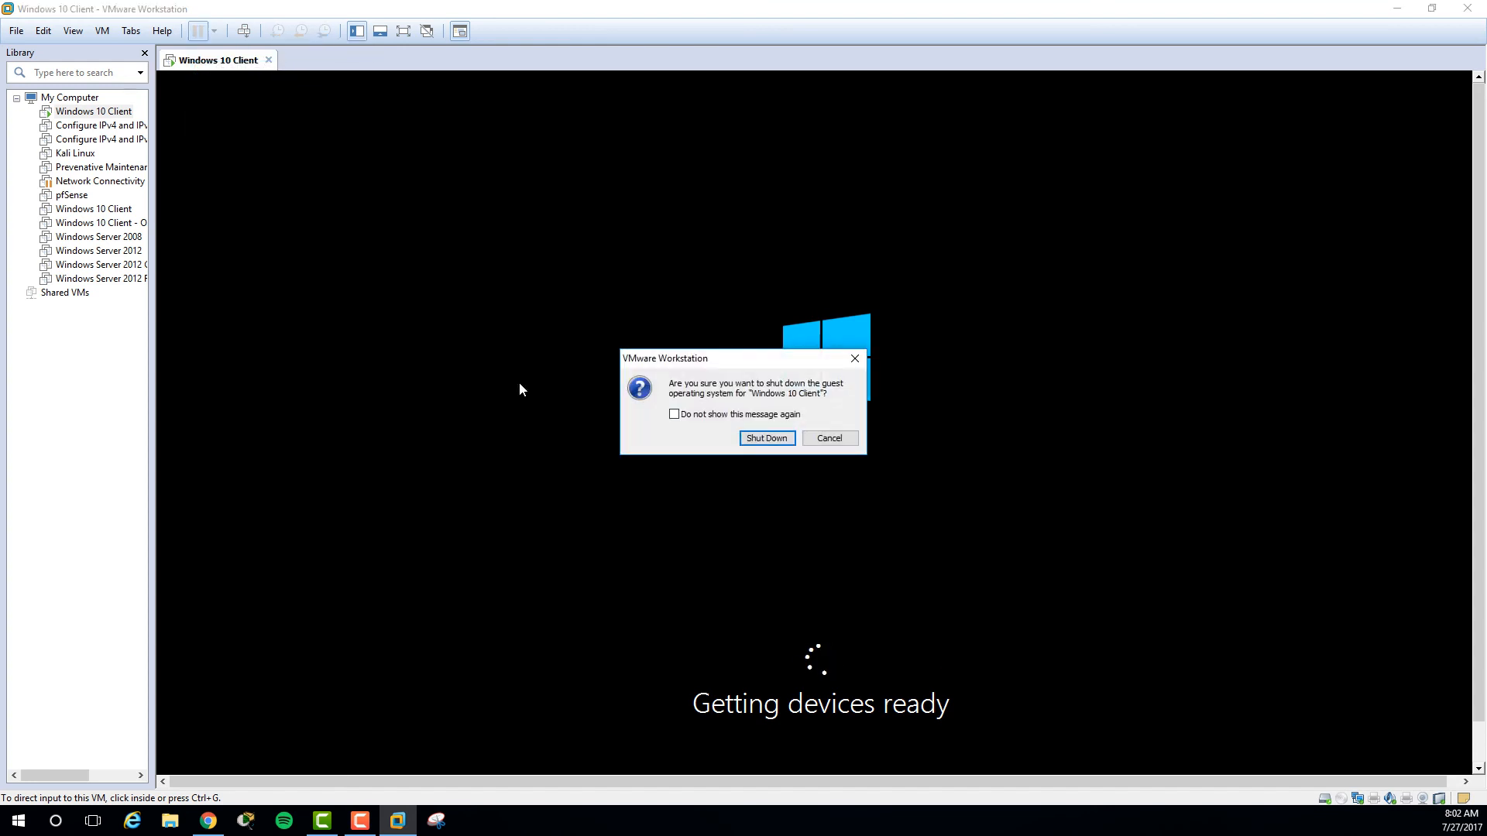
{"action": "left_click", "coordinate": [769, 440]}
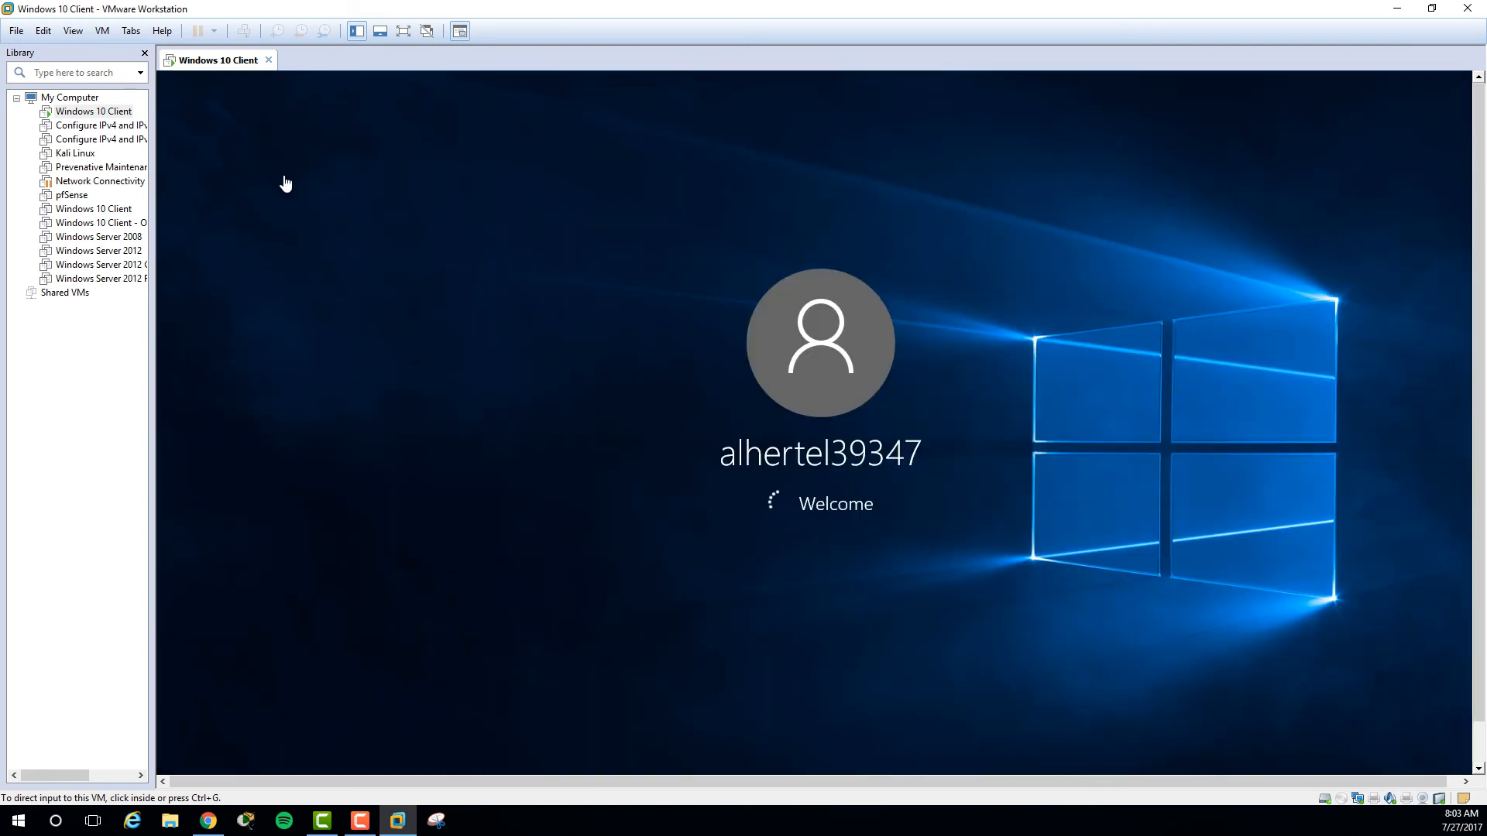
{"action": "right_click", "coordinate": [127, 115]}
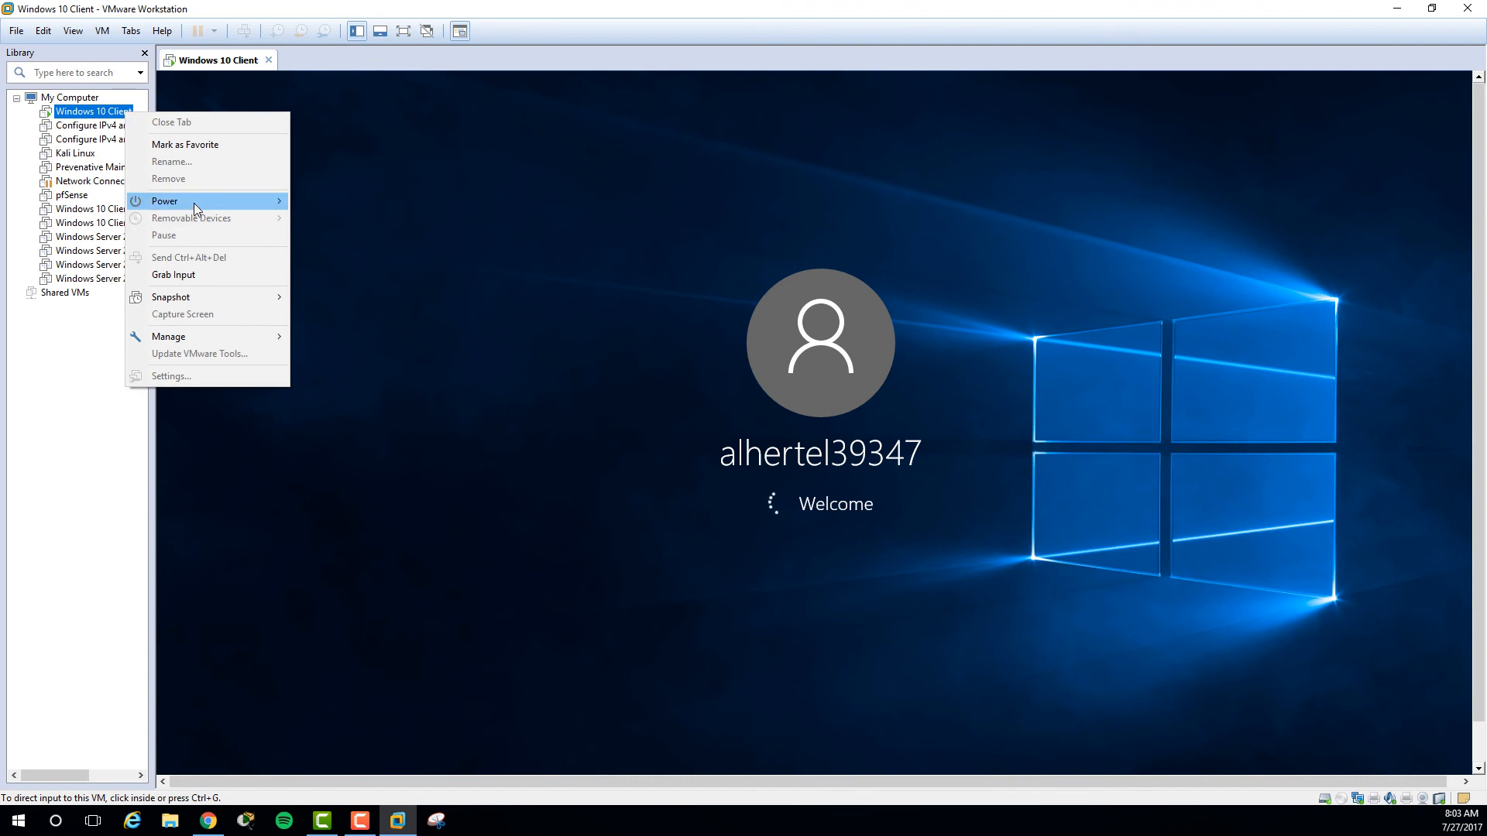
{"action": "mouse_move", "coordinate": [194, 206]}
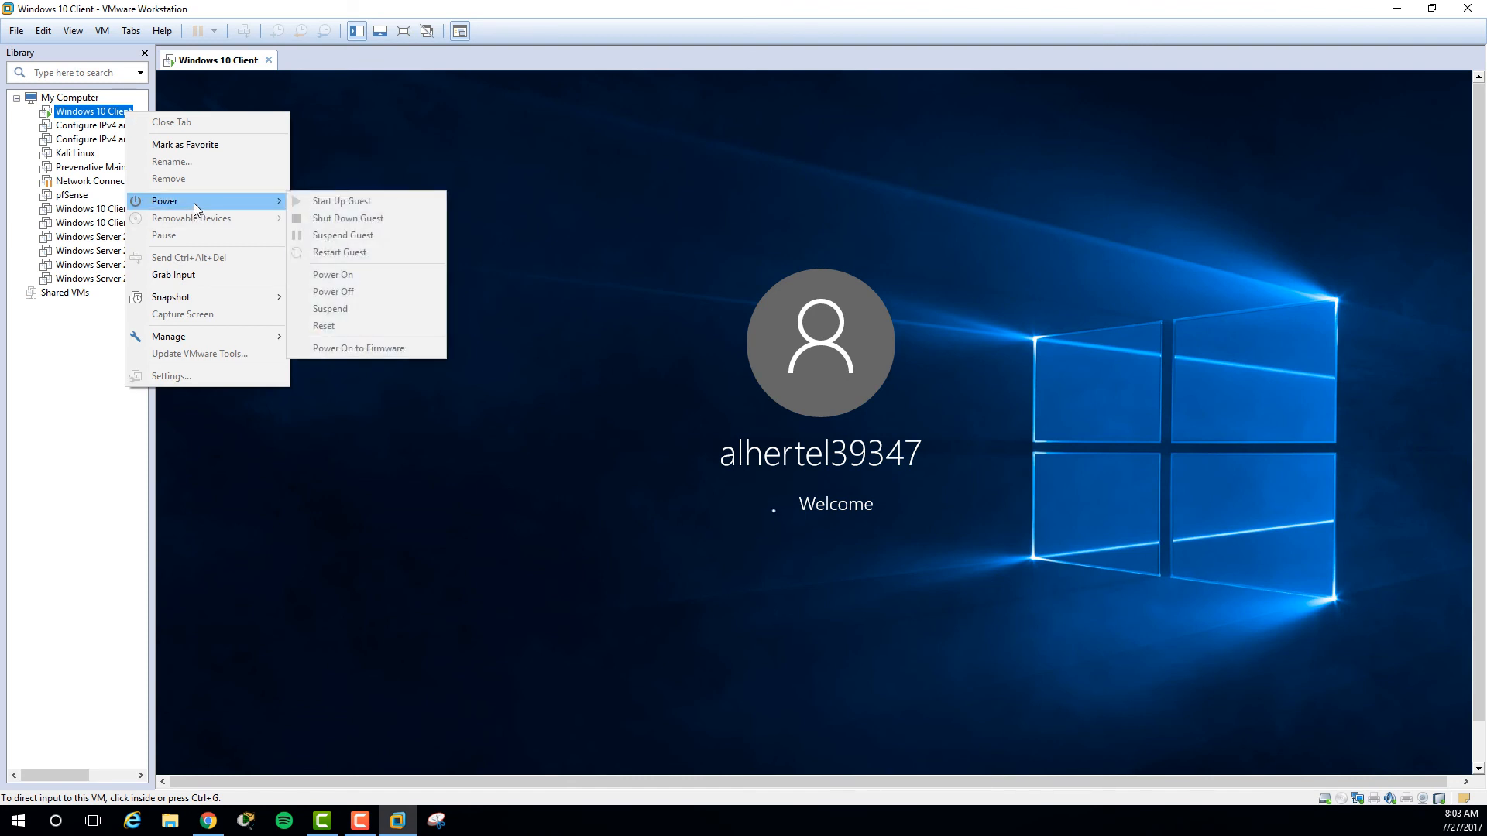
{"action": "left_click", "coordinate": [347, 162]}
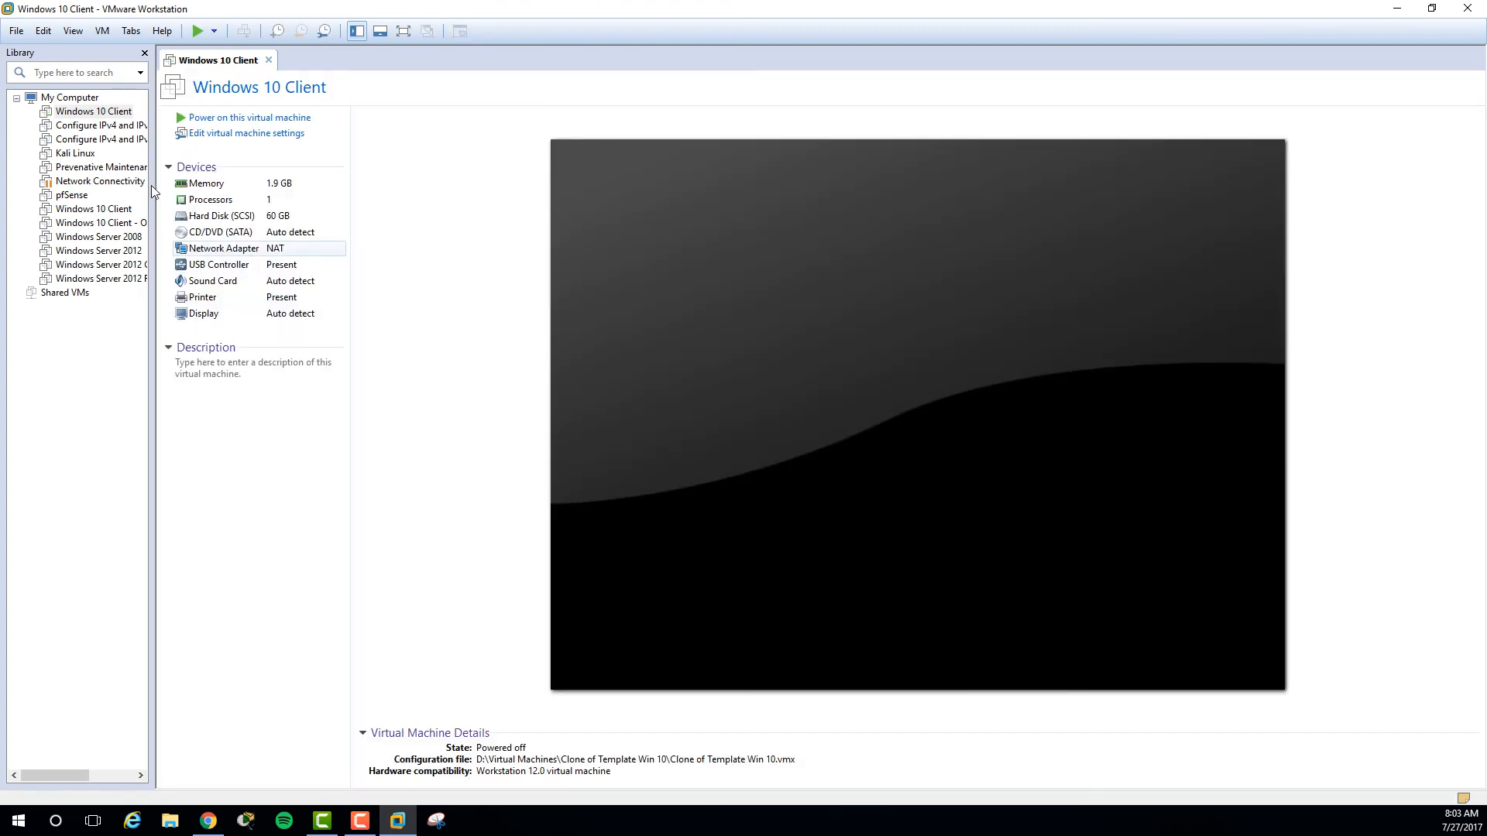
Power on the Windows 10 Client virtual machine again and dismiss the Removable Devices hint.
{"action": "left_click", "coordinate": [245, 120]}
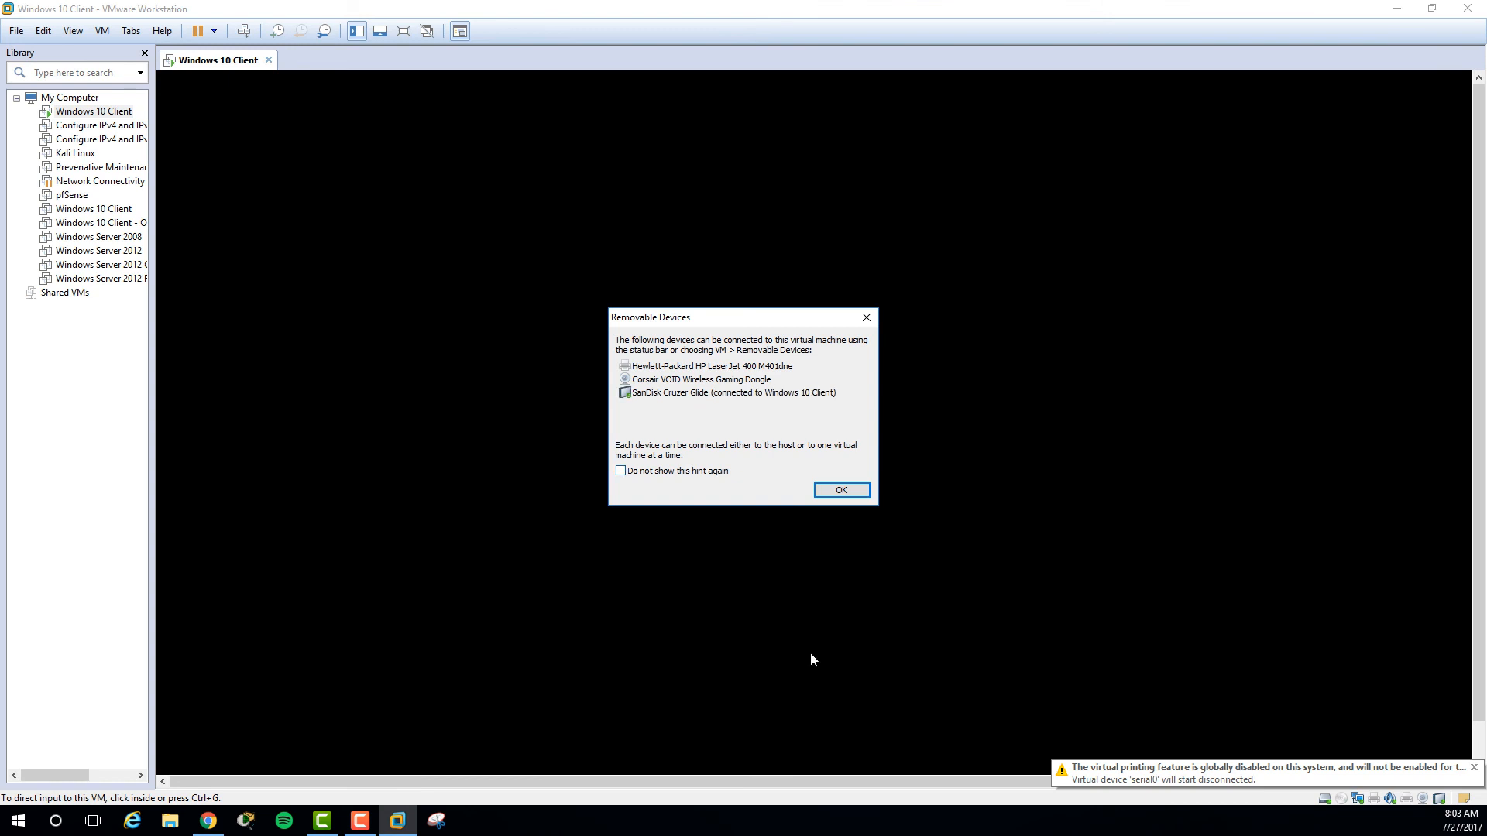
{"action": "left_click", "coordinate": [841, 490]}
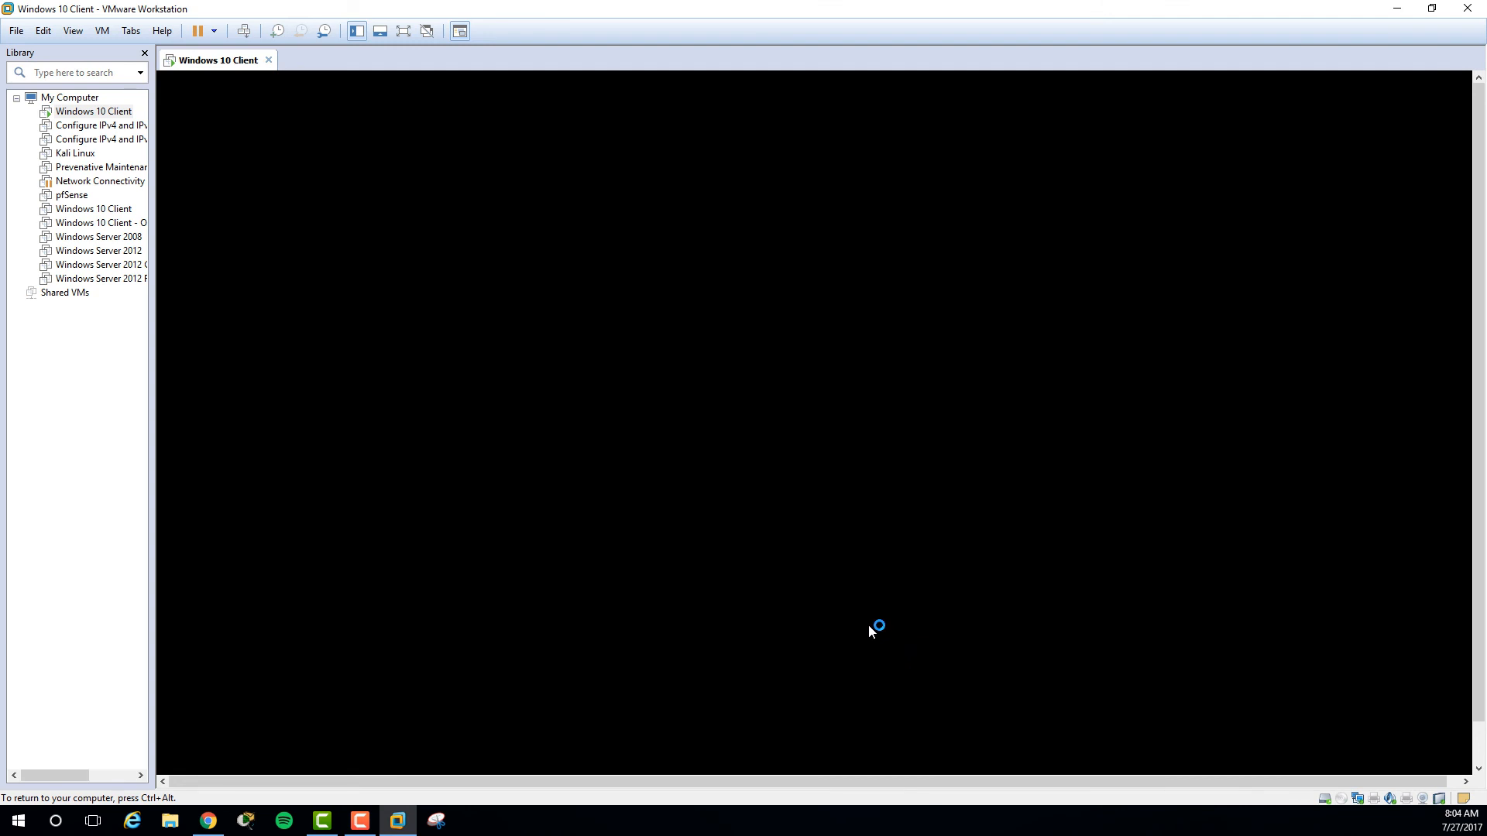
Power on the Windows 10 Client virtual machine, accept connecting the USB device without showing that message again, and dismiss the Removable Devices hint.
{"action": "key", "text": "ctrl+alt"}
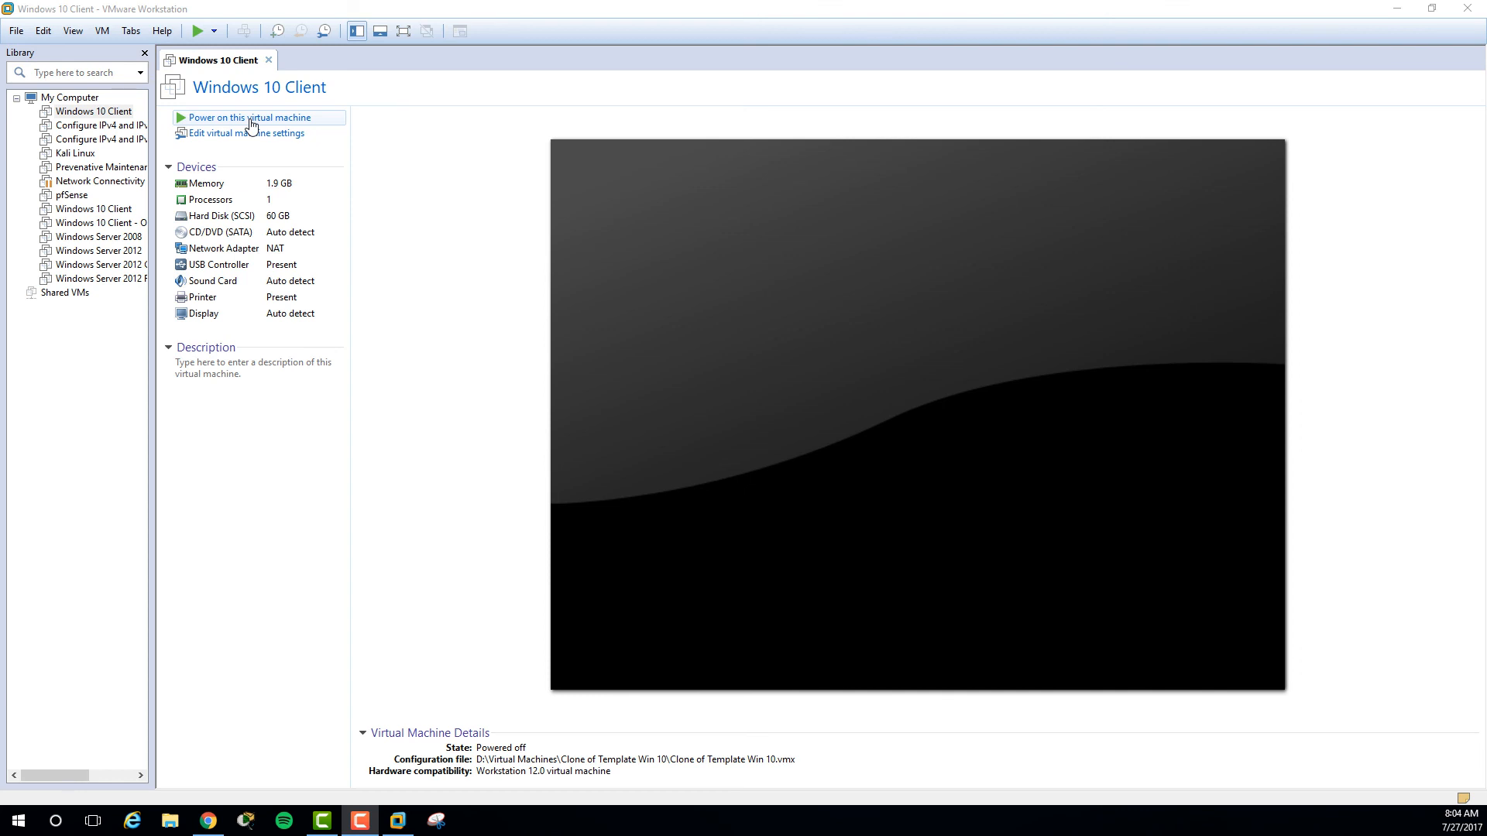
{"action": "left_click", "coordinate": [317, 121]}
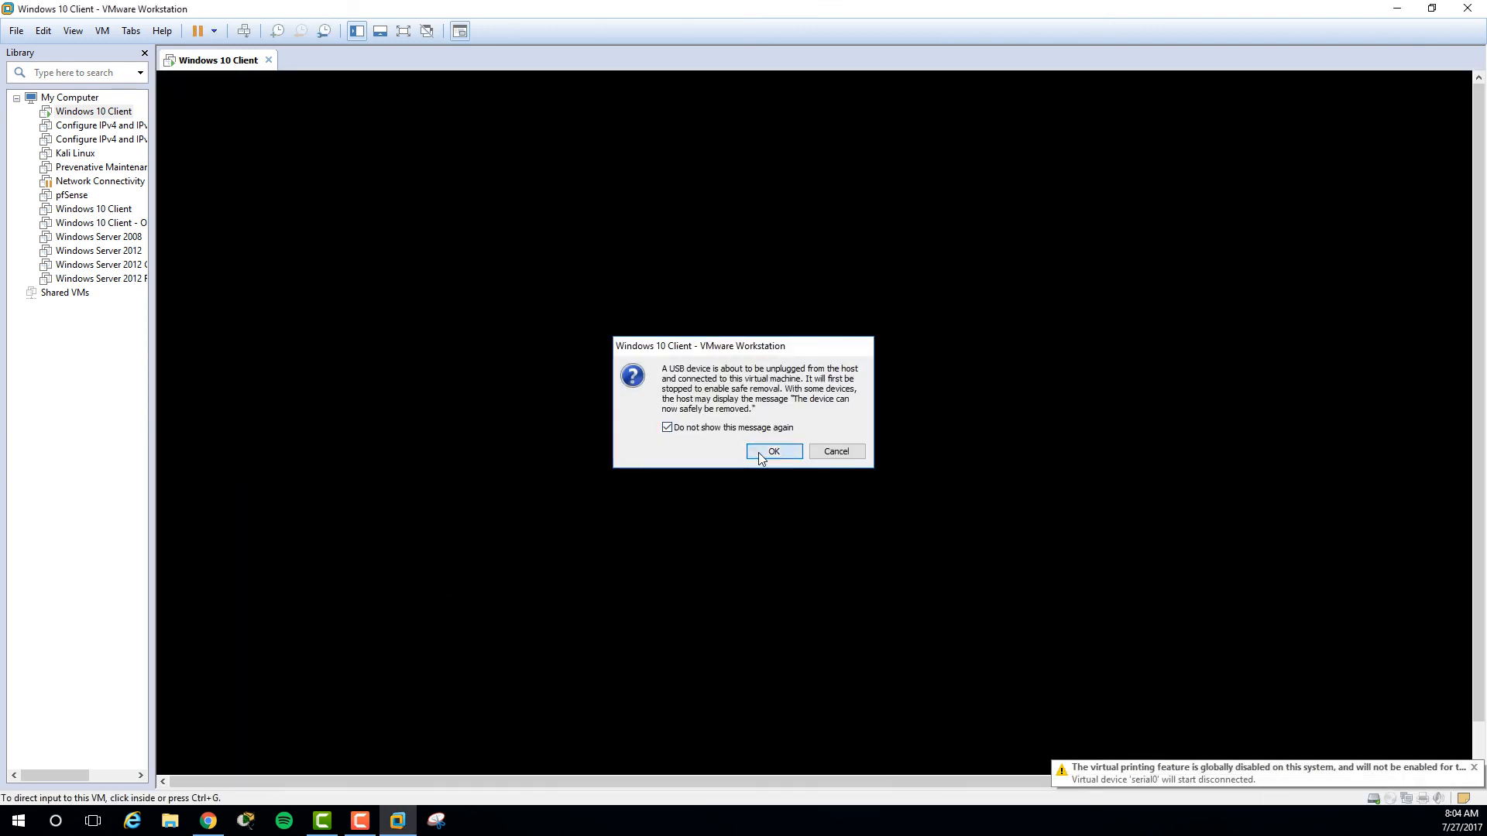
{"action": "left_click", "coordinate": [761, 452]}
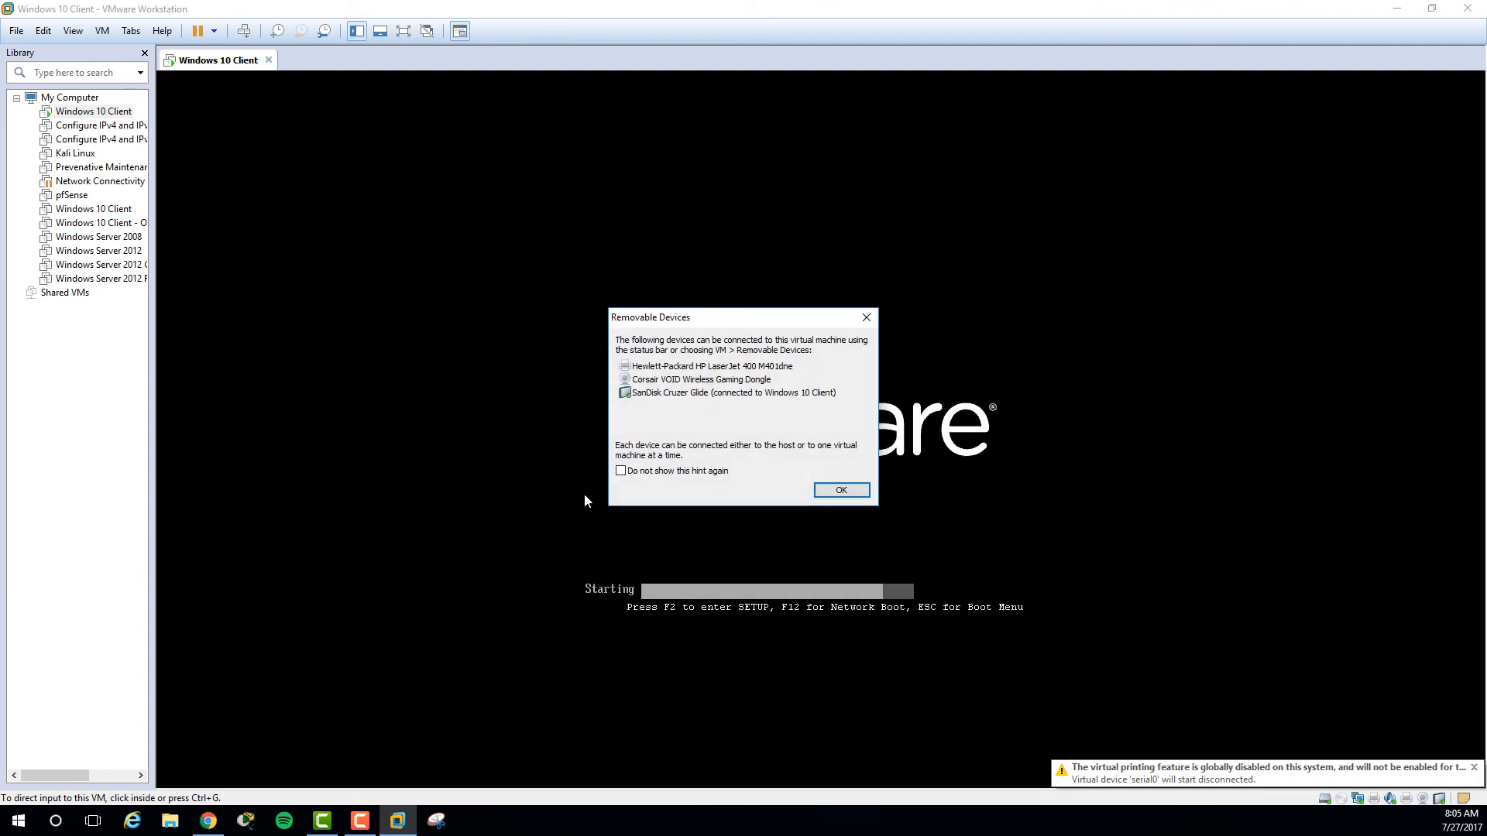
{"action": "key", "text": "Return"}
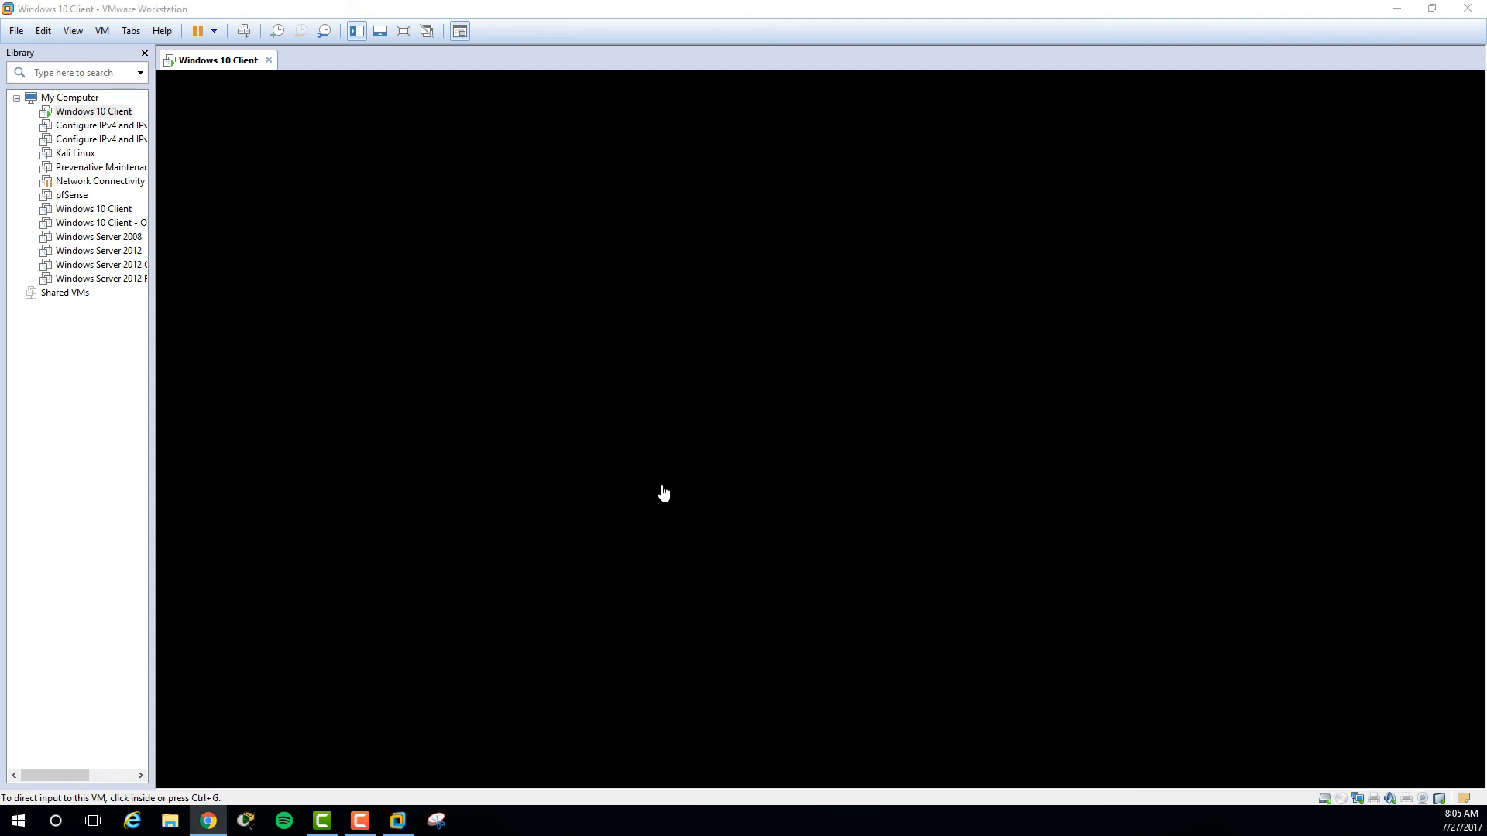
Close the running Windows 10 Client with the Power Off option and return to the VMware Workstation window.
{"action": "left_click", "coordinate": [268, 60]}
{"action": "left_click", "coordinate": [736, 440]}
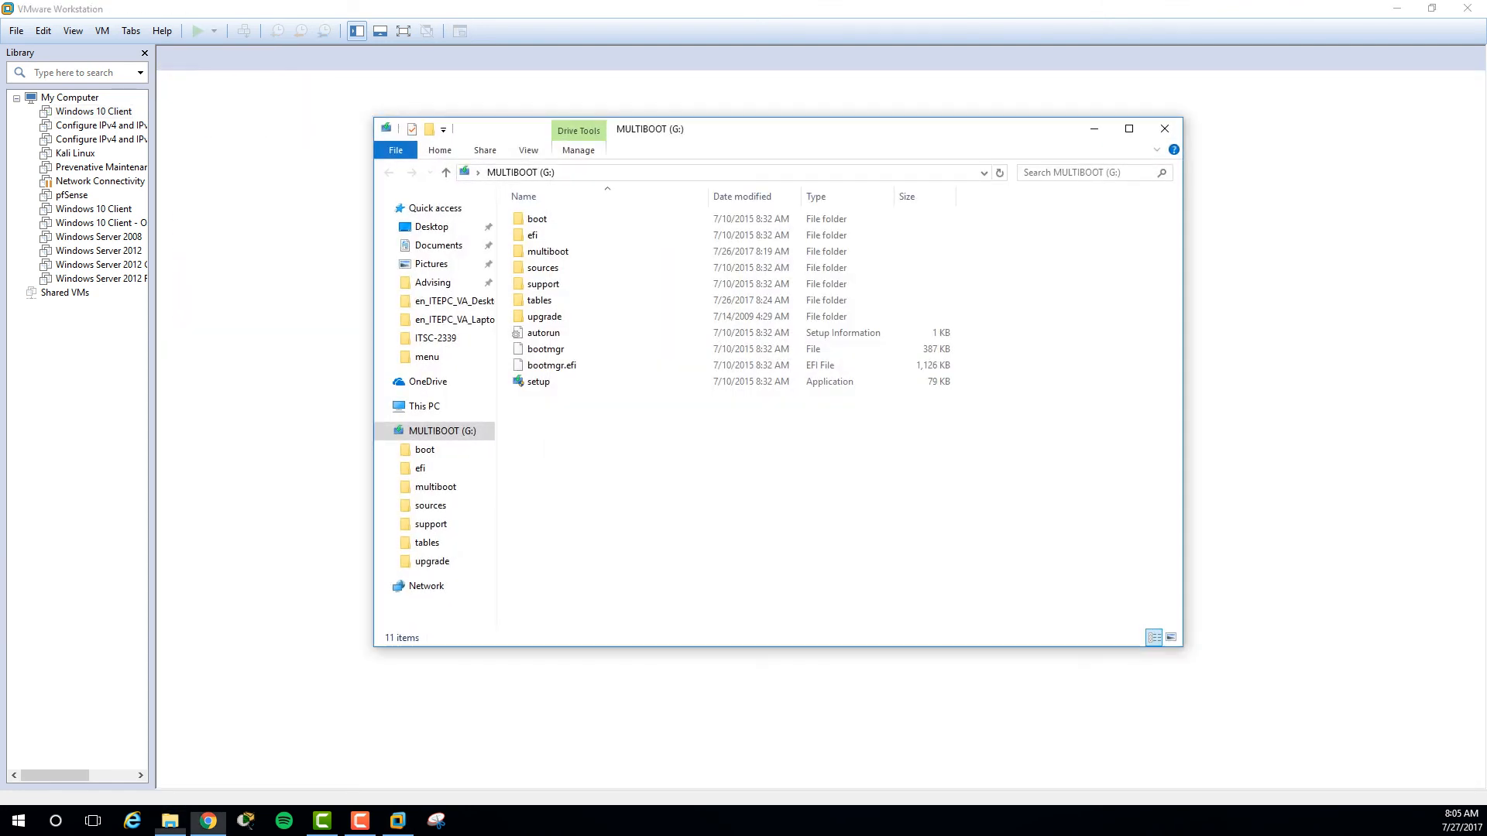
{"action": "left_click", "coordinate": [1299, 436]}
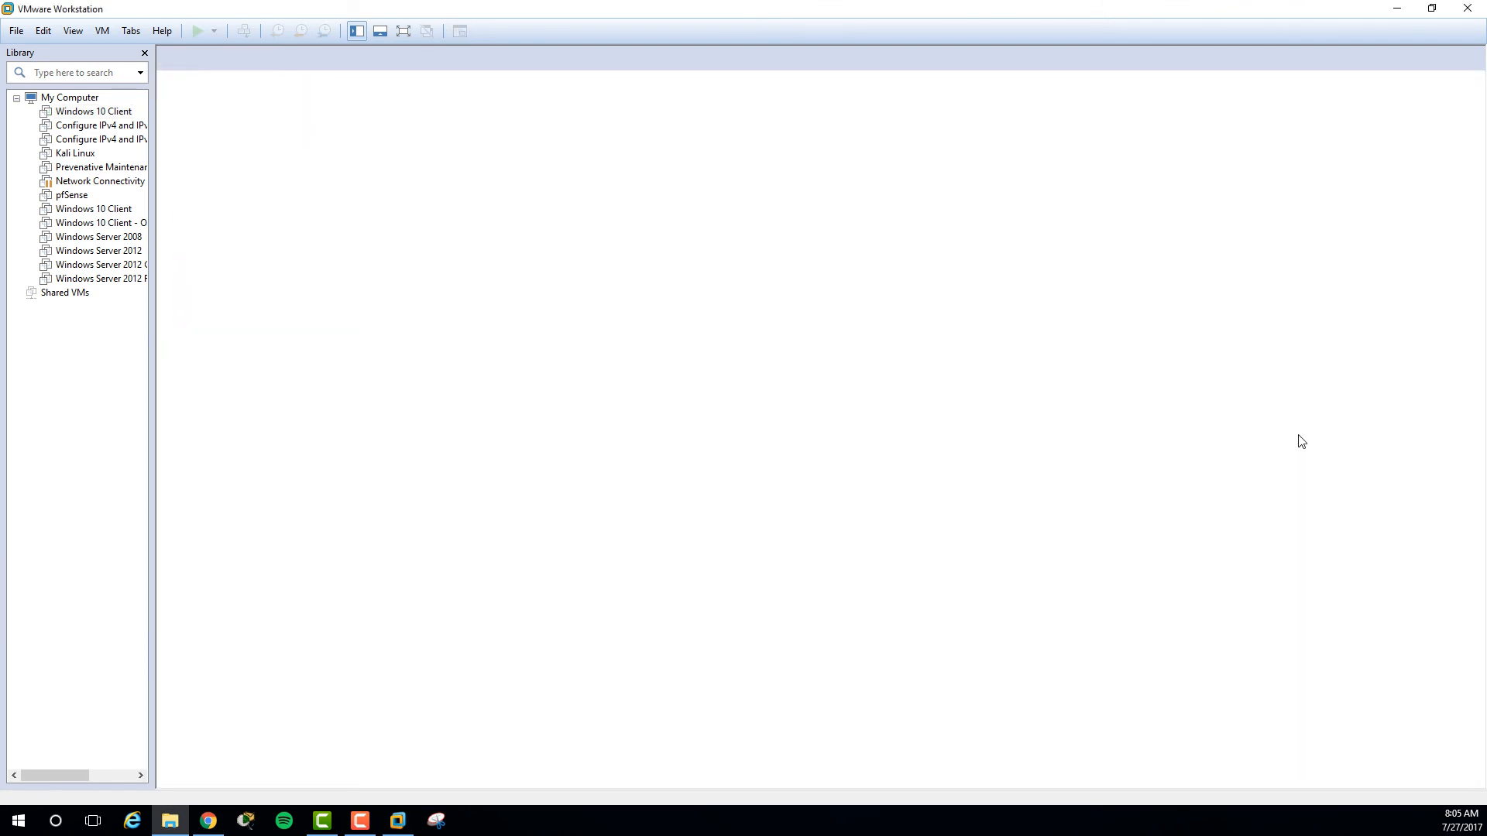
Reopen Windows 10 Client from the library, power it on, and dismiss the Removable Devices hint so it is not shown again.
{"action": "left_click", "coordinate": [110, 116]}
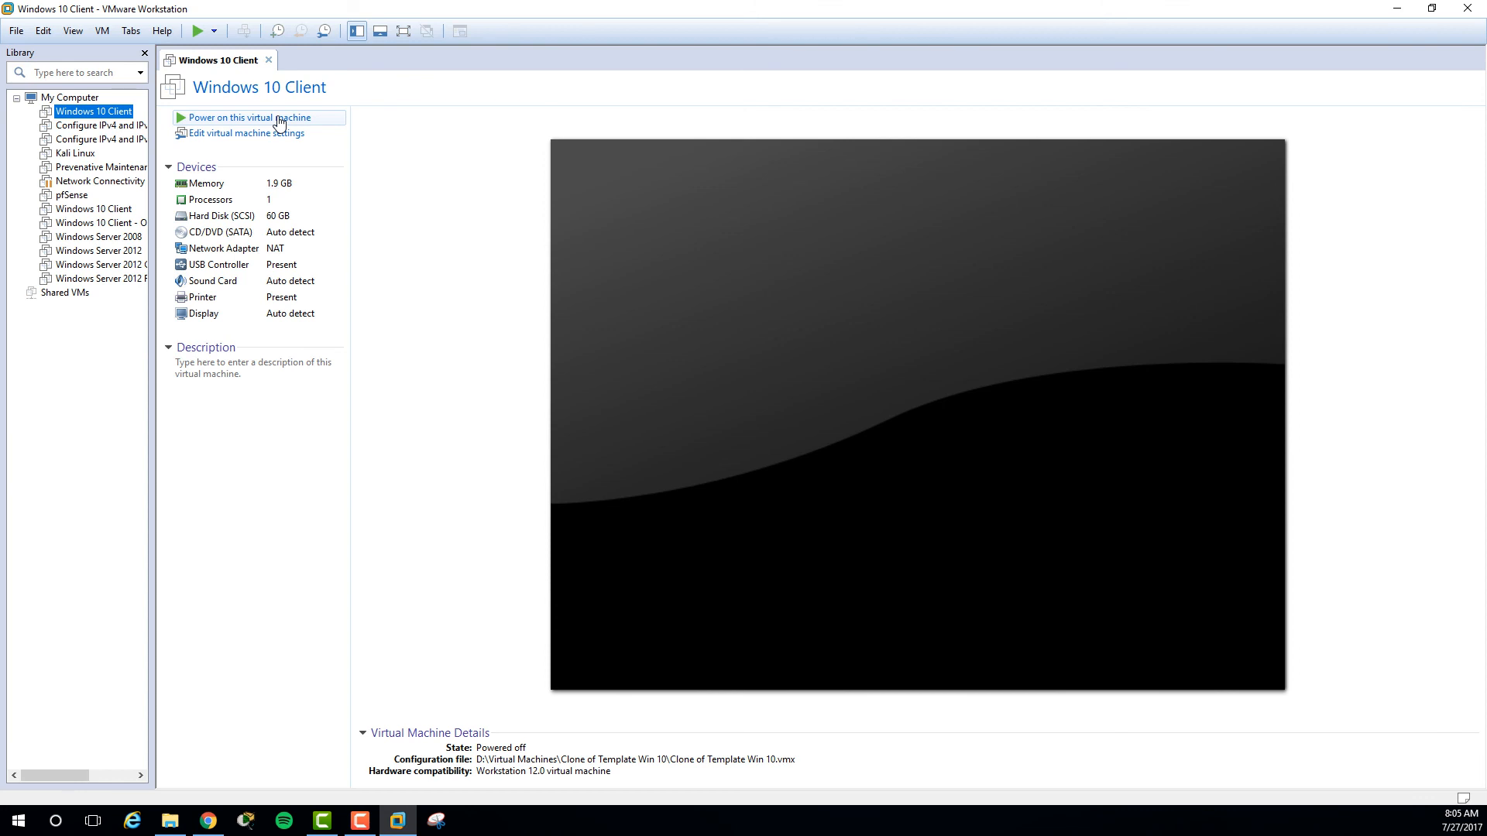
{"action": "left_click", "coordinate": [279, 118]}
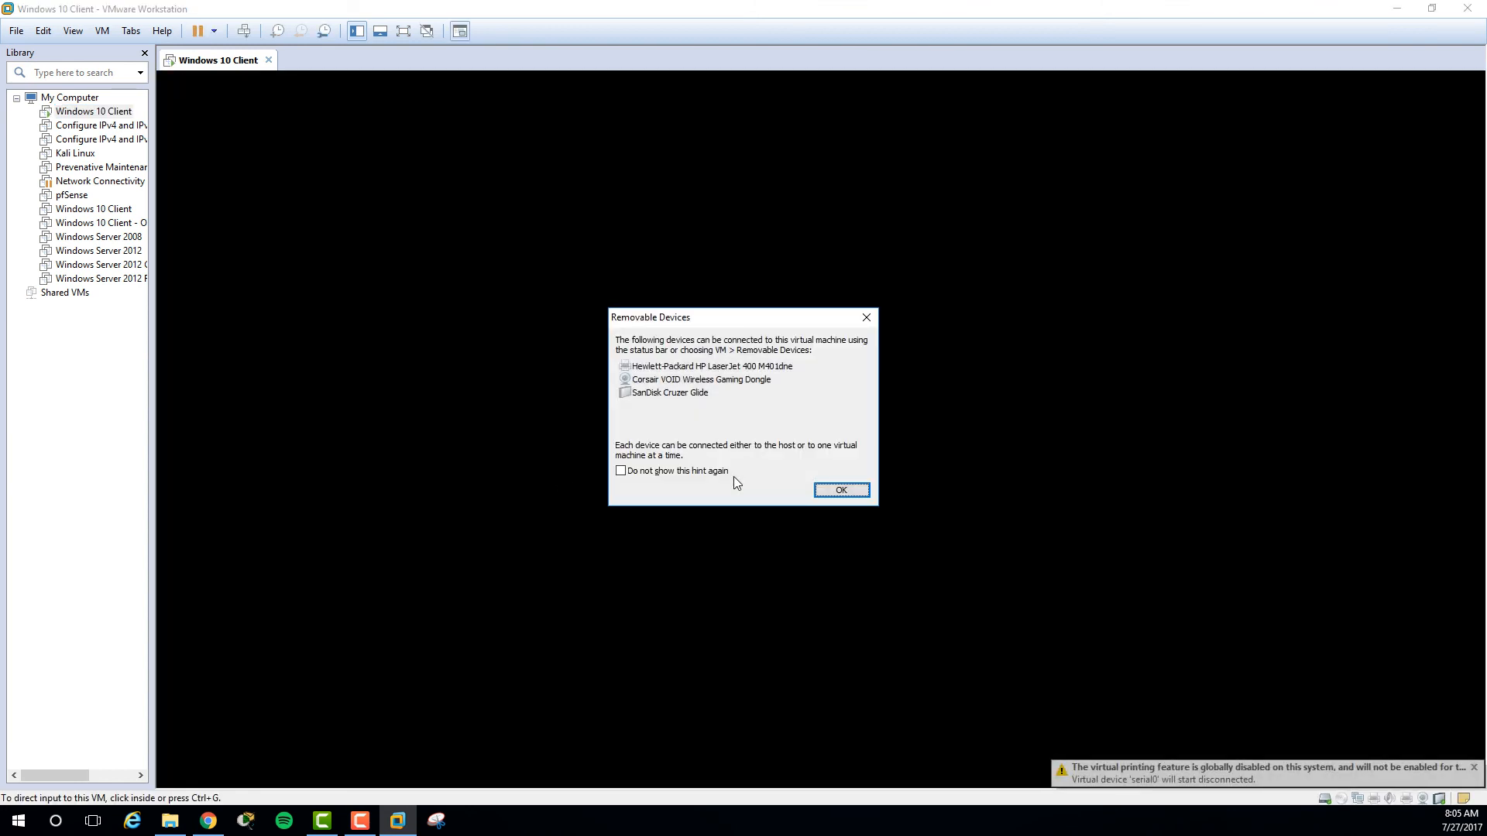
{"action": "left_click", "coordinate": [668, 472]}
{"action": "left_click", "coordinate": [840, 490]}
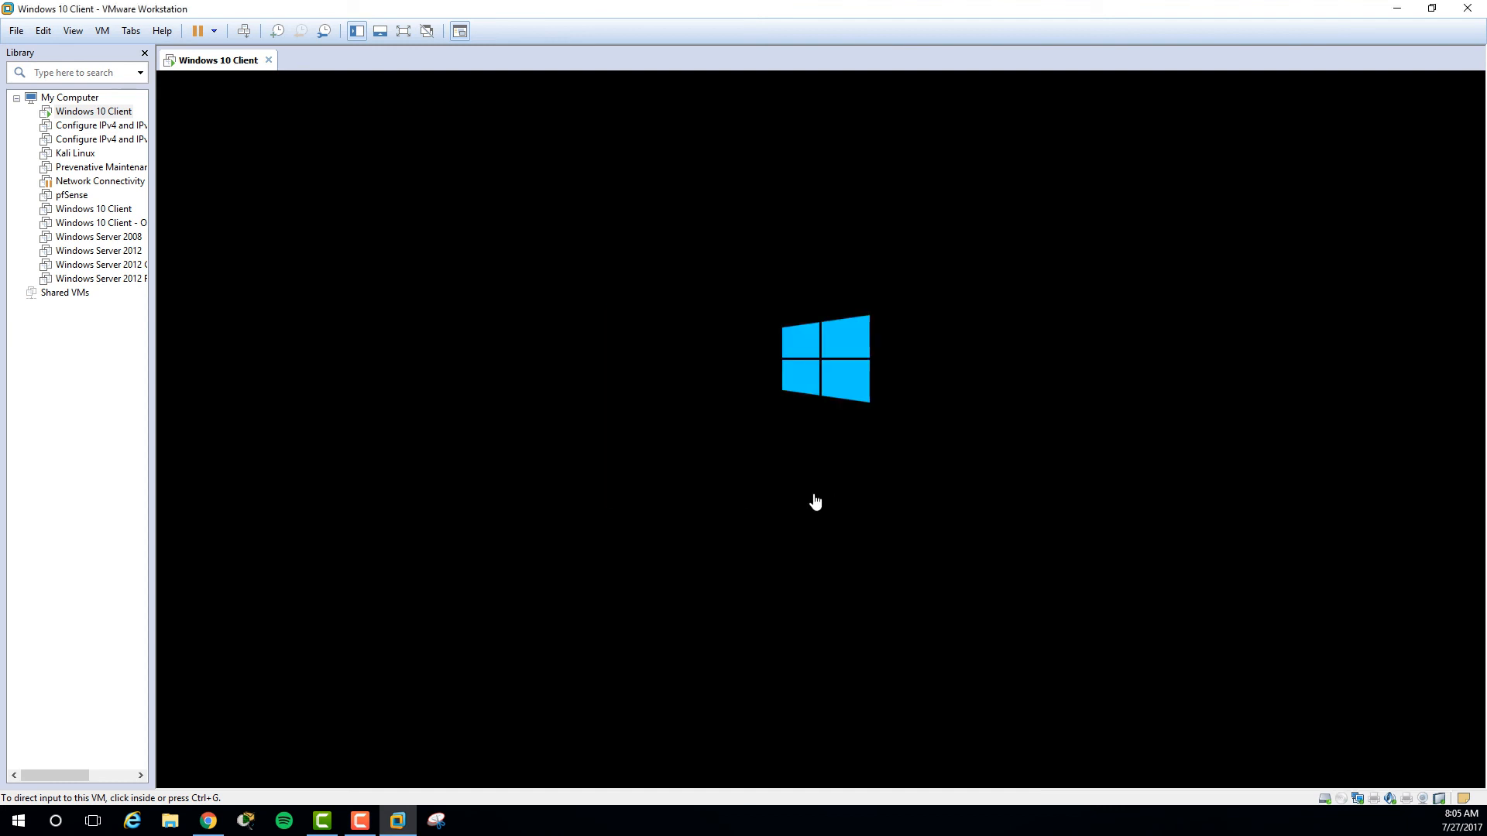
Power off and close Windows 10 Client during its Windows boot, and return to VMware Workstation.
{"action": "left_click", "coordinate": [268, 60]}
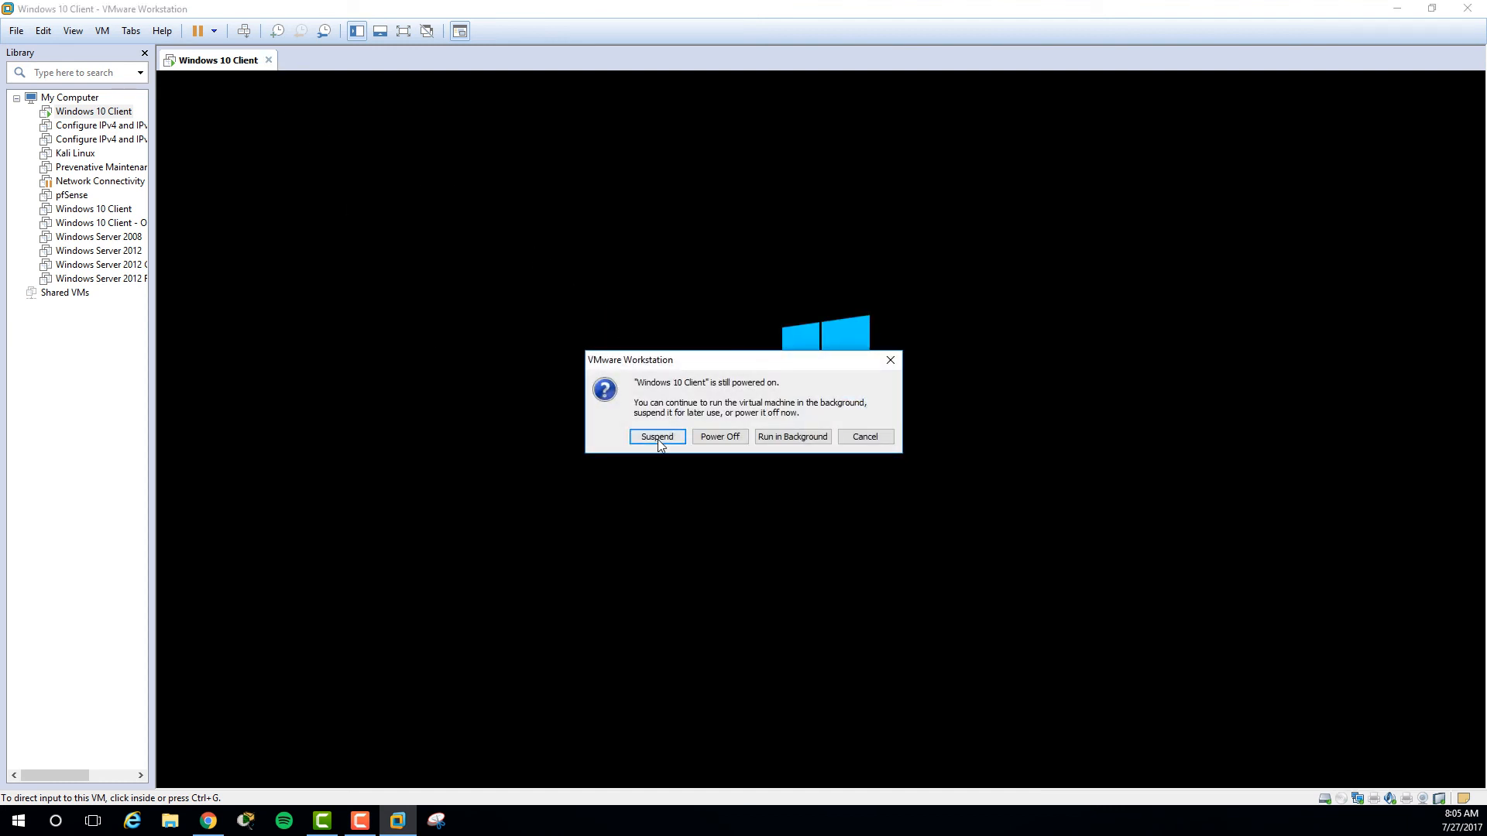
{"action": "left_click", "coordinate": [719, 437]}
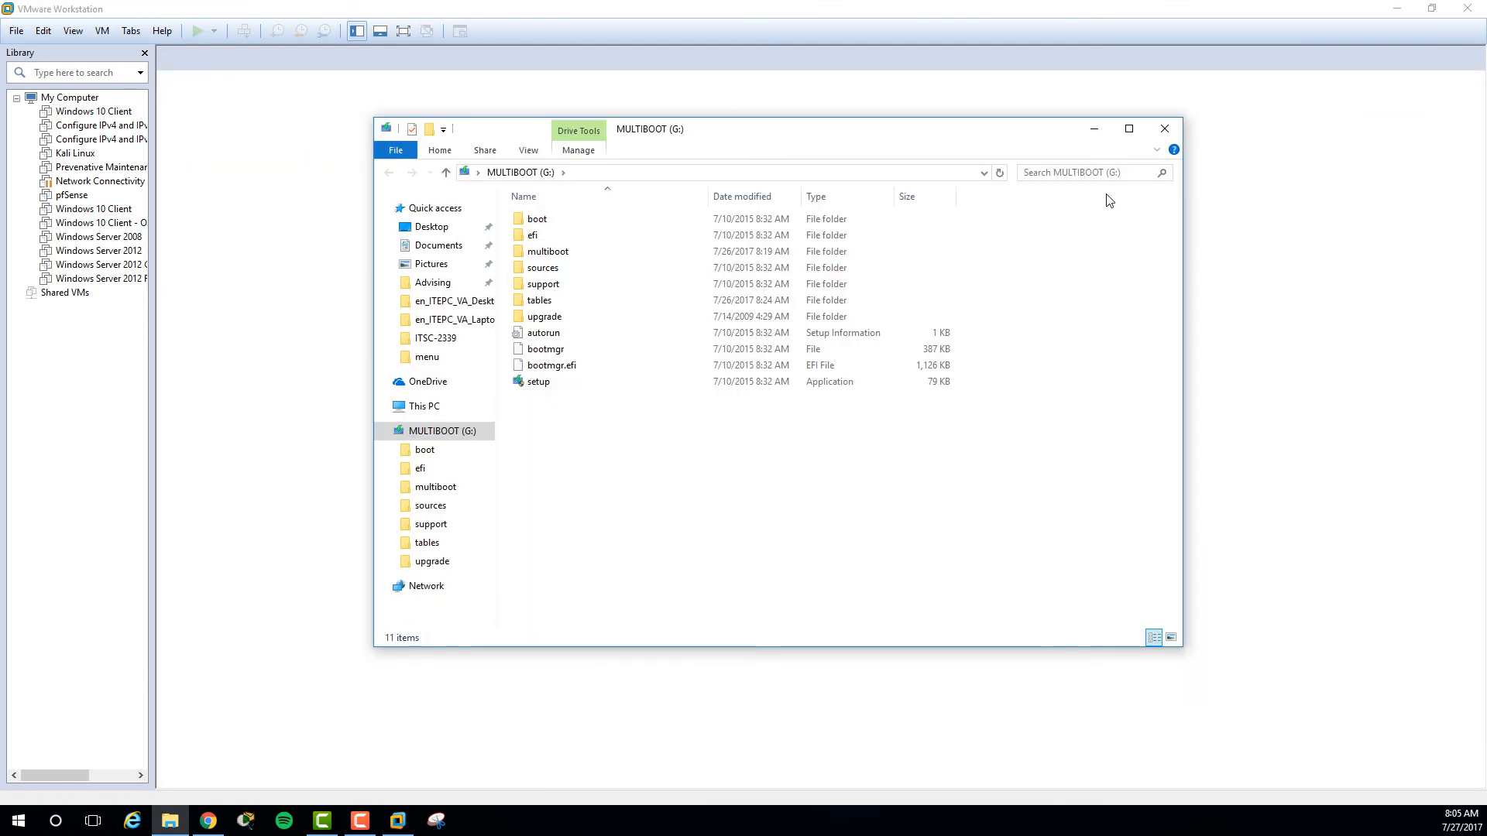
{"action": "left_click", "coordinate": [1309, 312]}
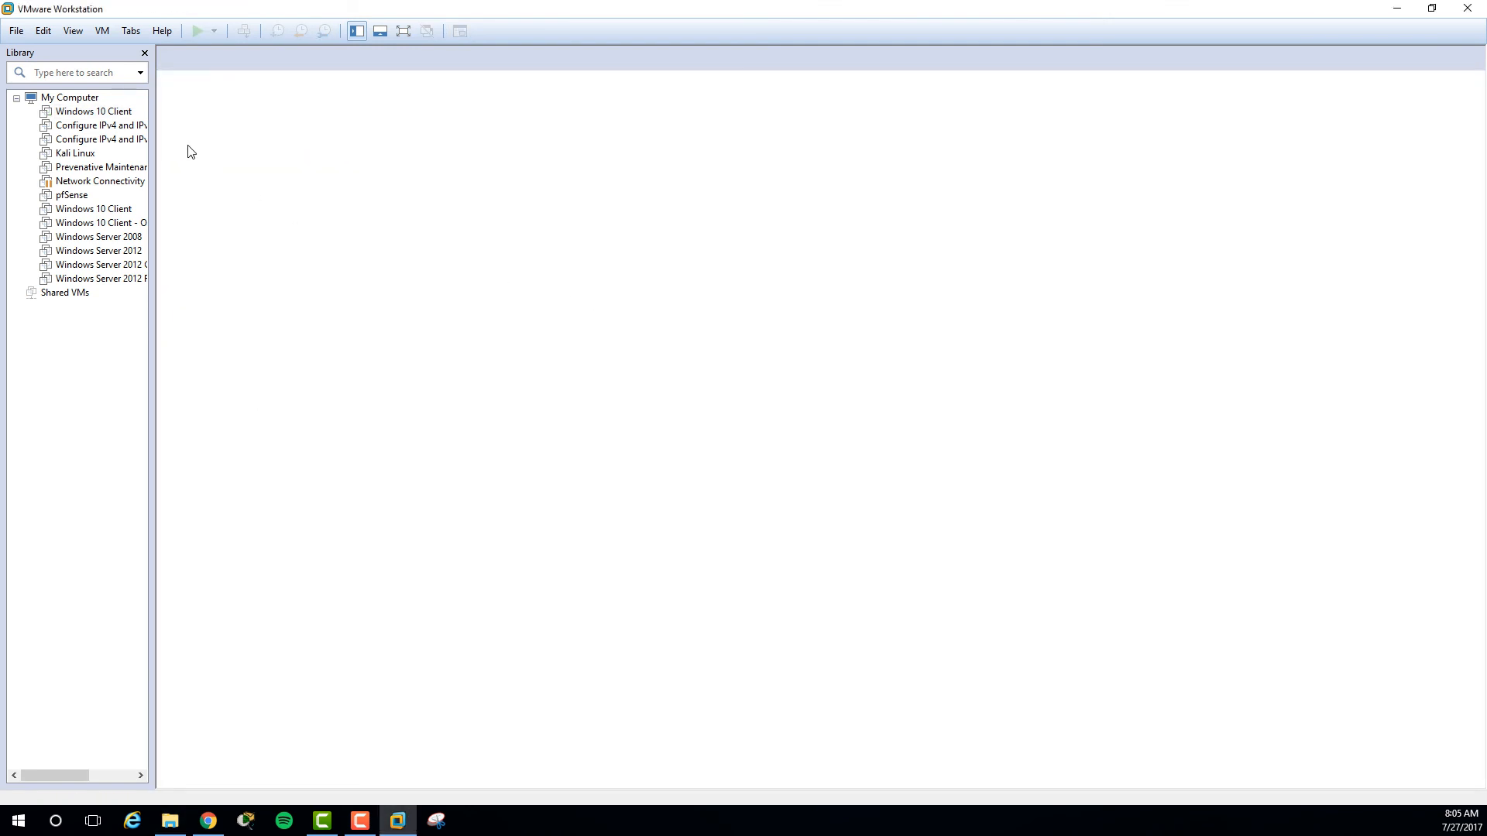
Open and power on Windows 10 Client once more, and widen the library pane to fit the virtual machine names.
{"action": "left_click", "coordinate": [89, 111]}
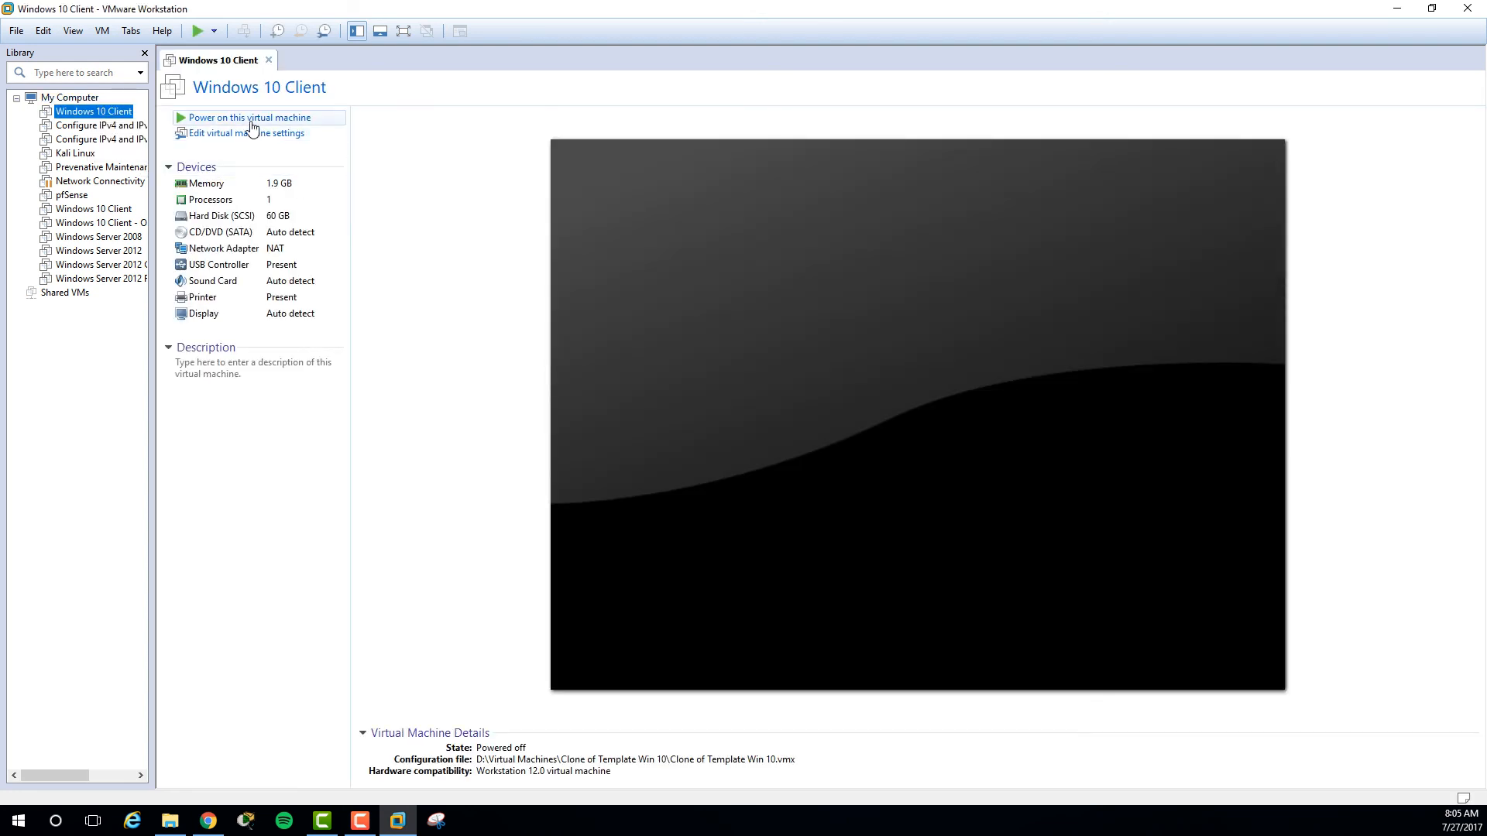
{"action": "left_click", "coordinate": [327, 118]}
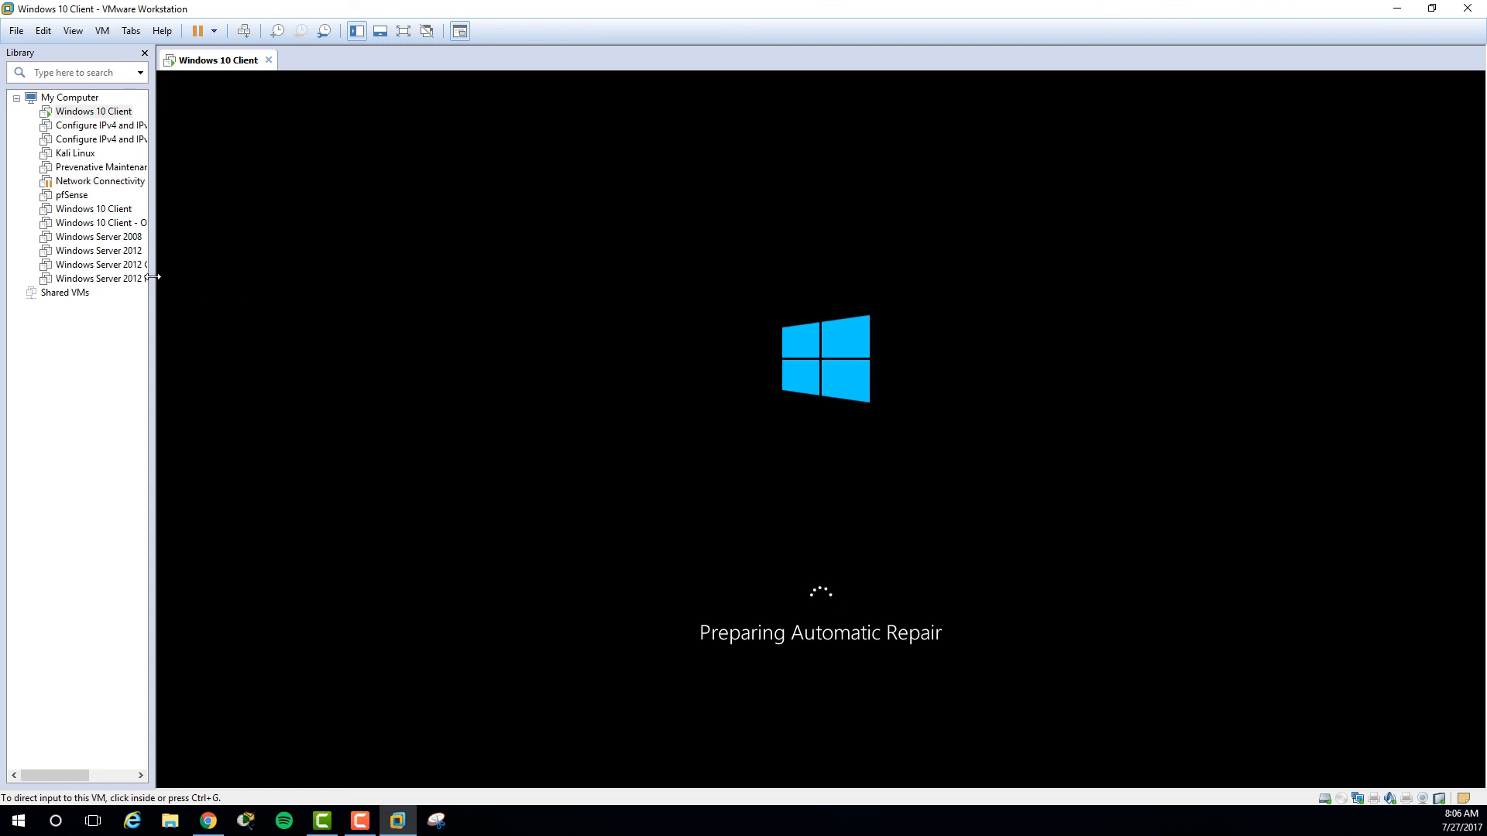
{"action": "left_click_drag", "start_coordinate": [153, 276], "coordinate": [211, 280]}
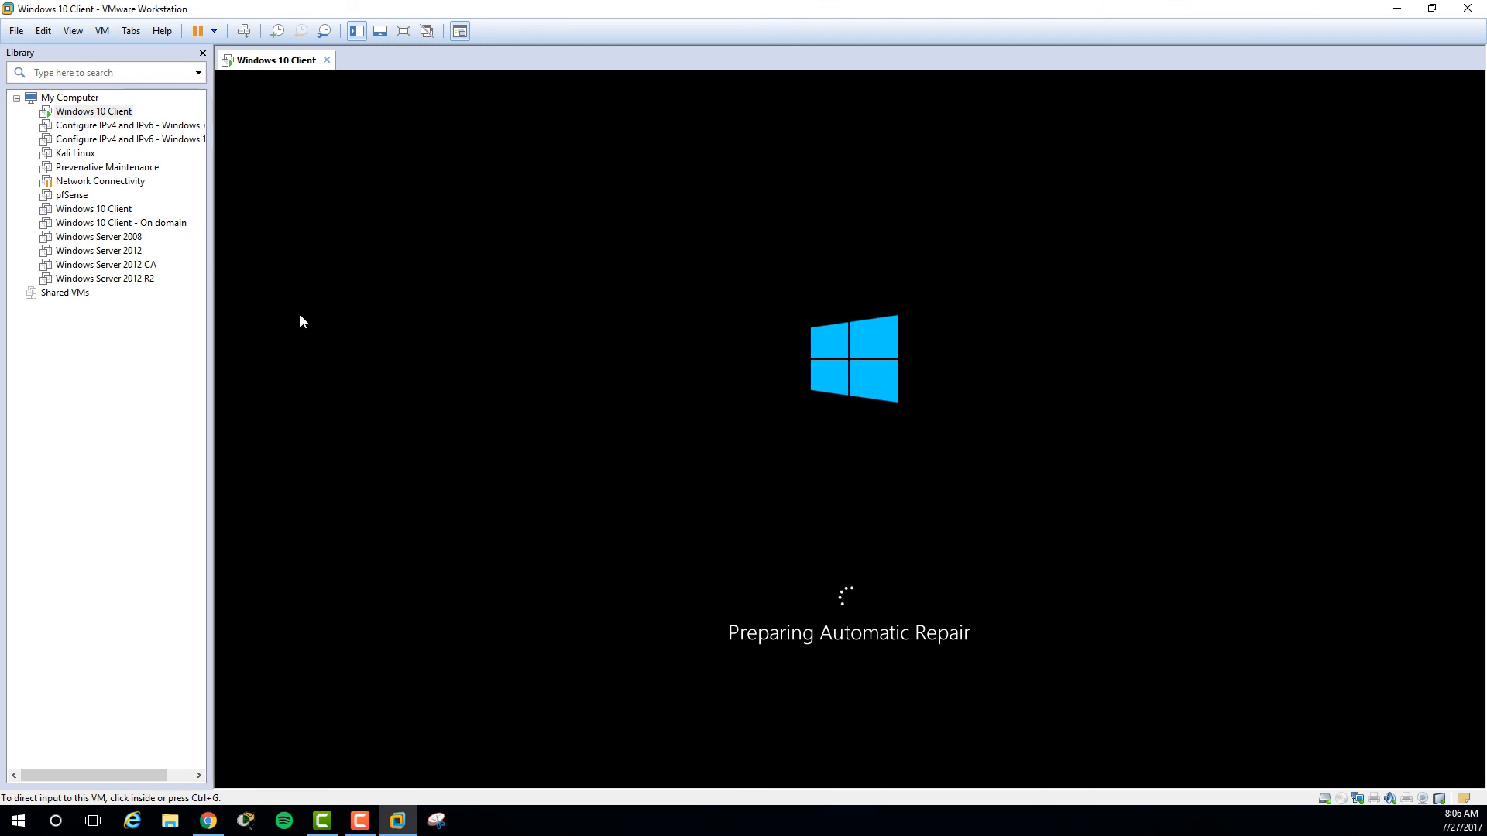